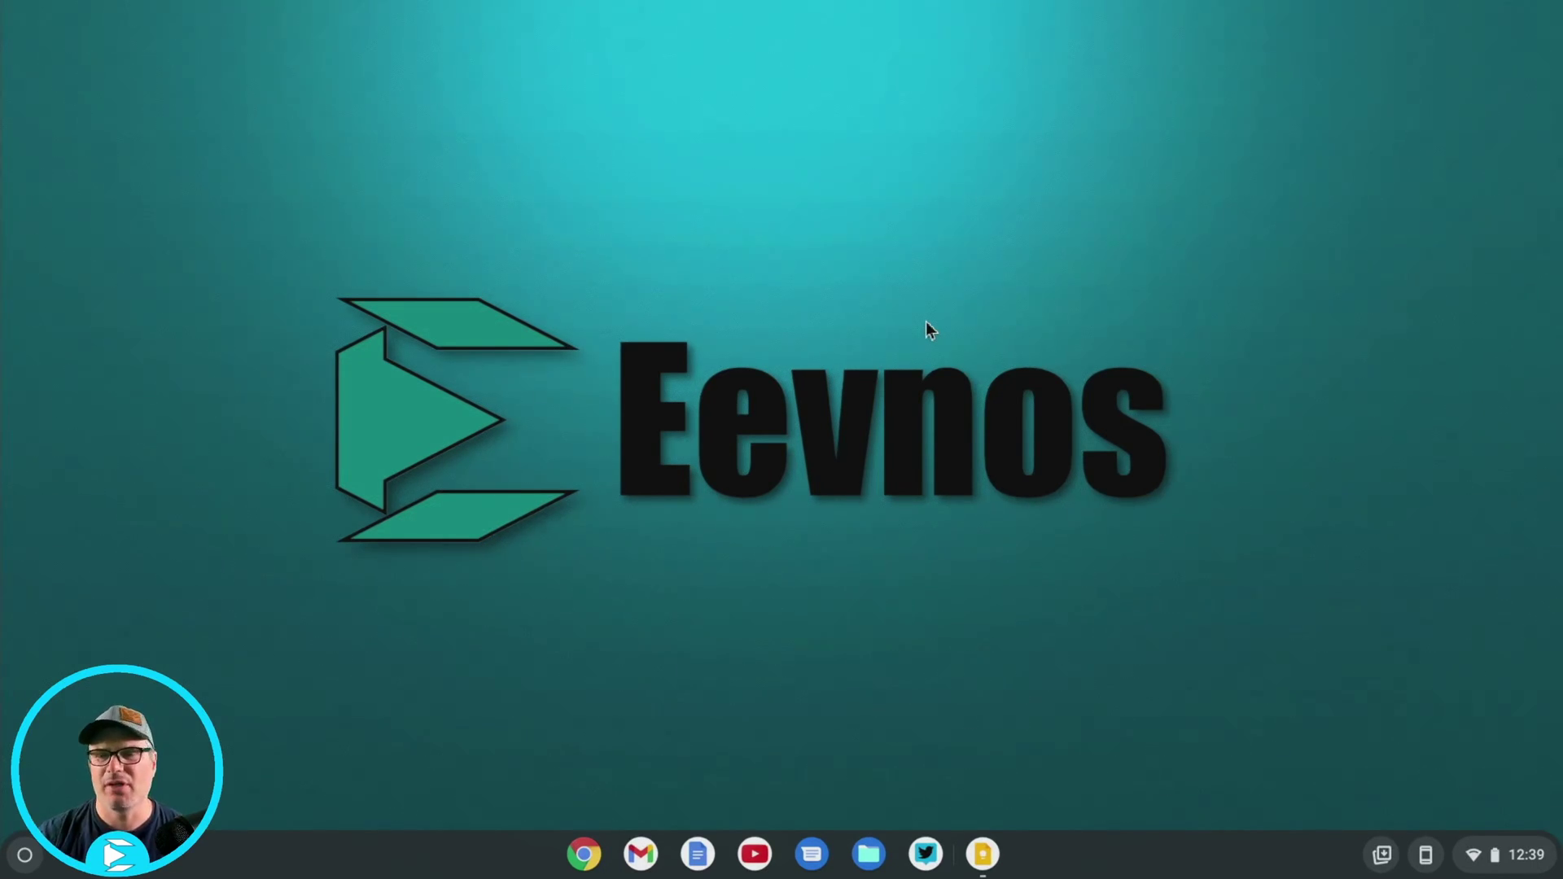
Open ChromeOS Settings from quick settings and search 'linux' to reach the Linux settings
click(1519, 857)
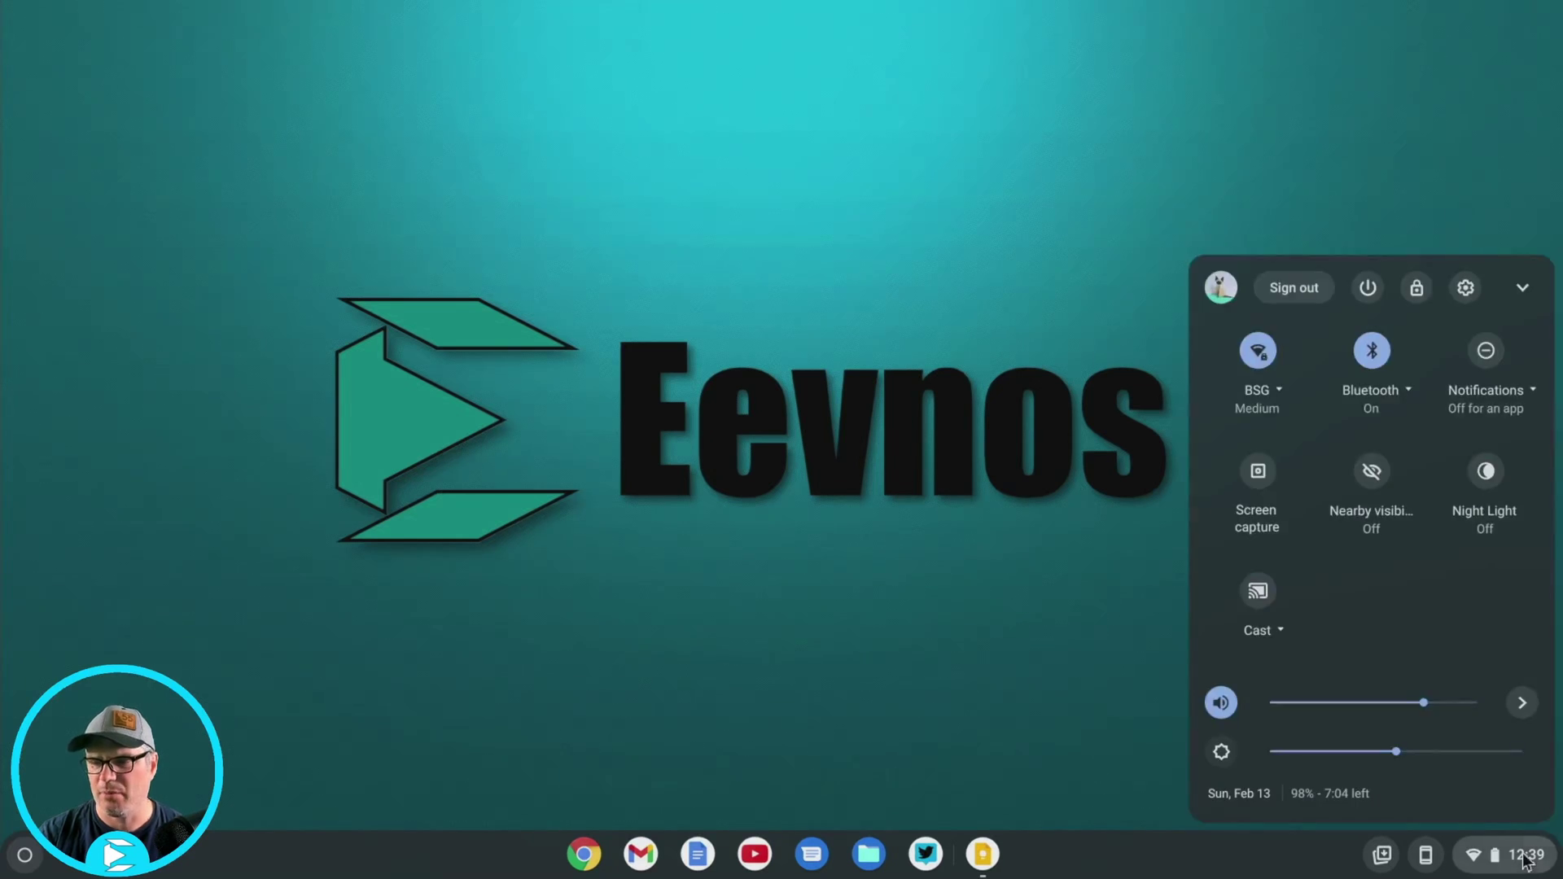
click(1466, 289)
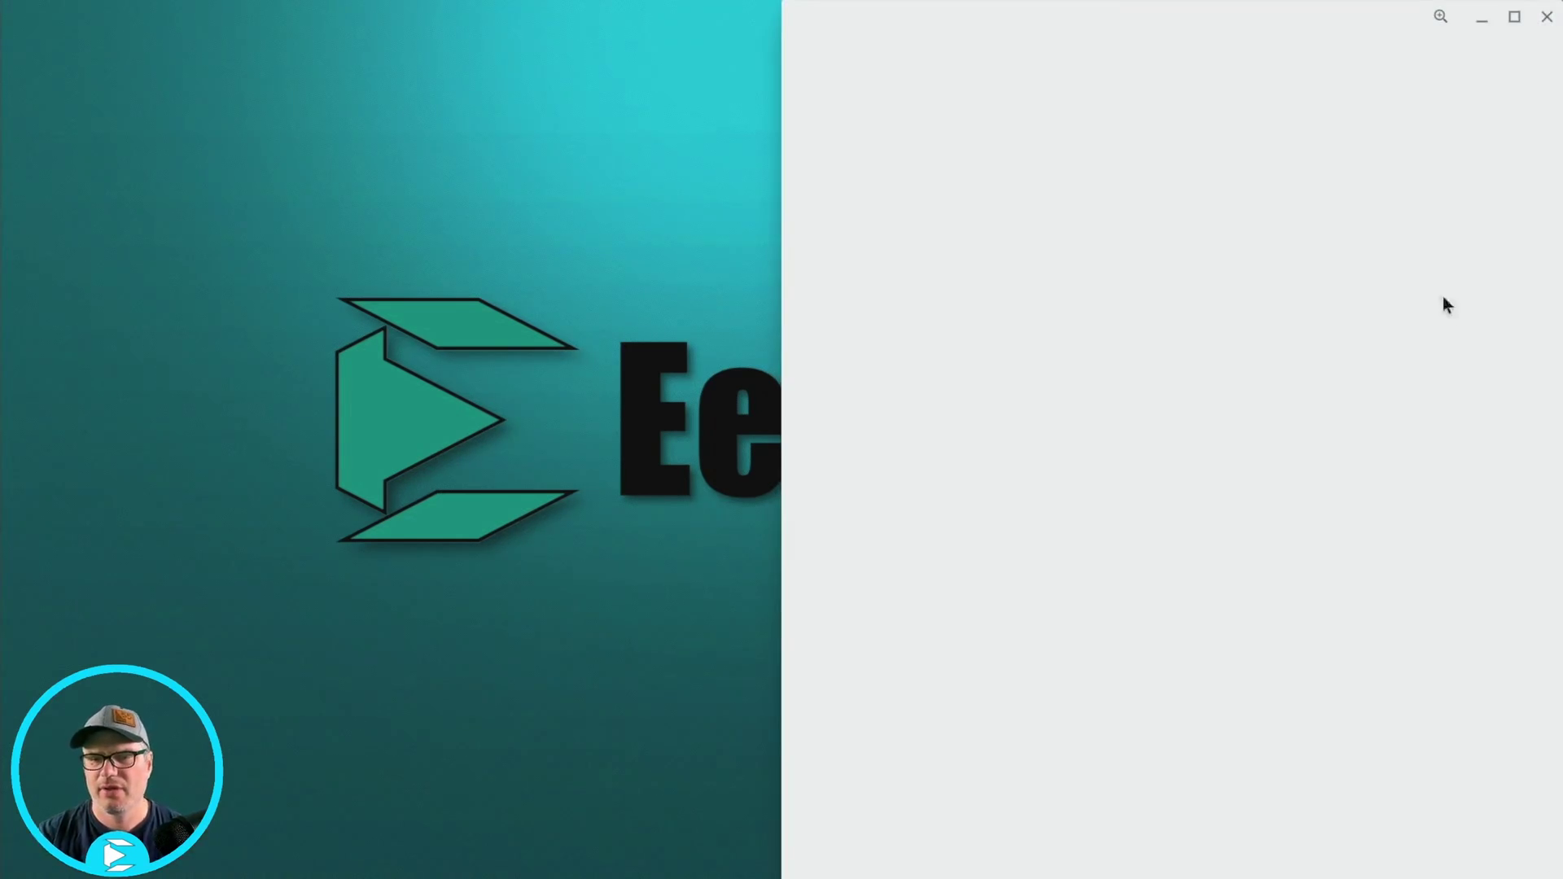
click(1062, 70)
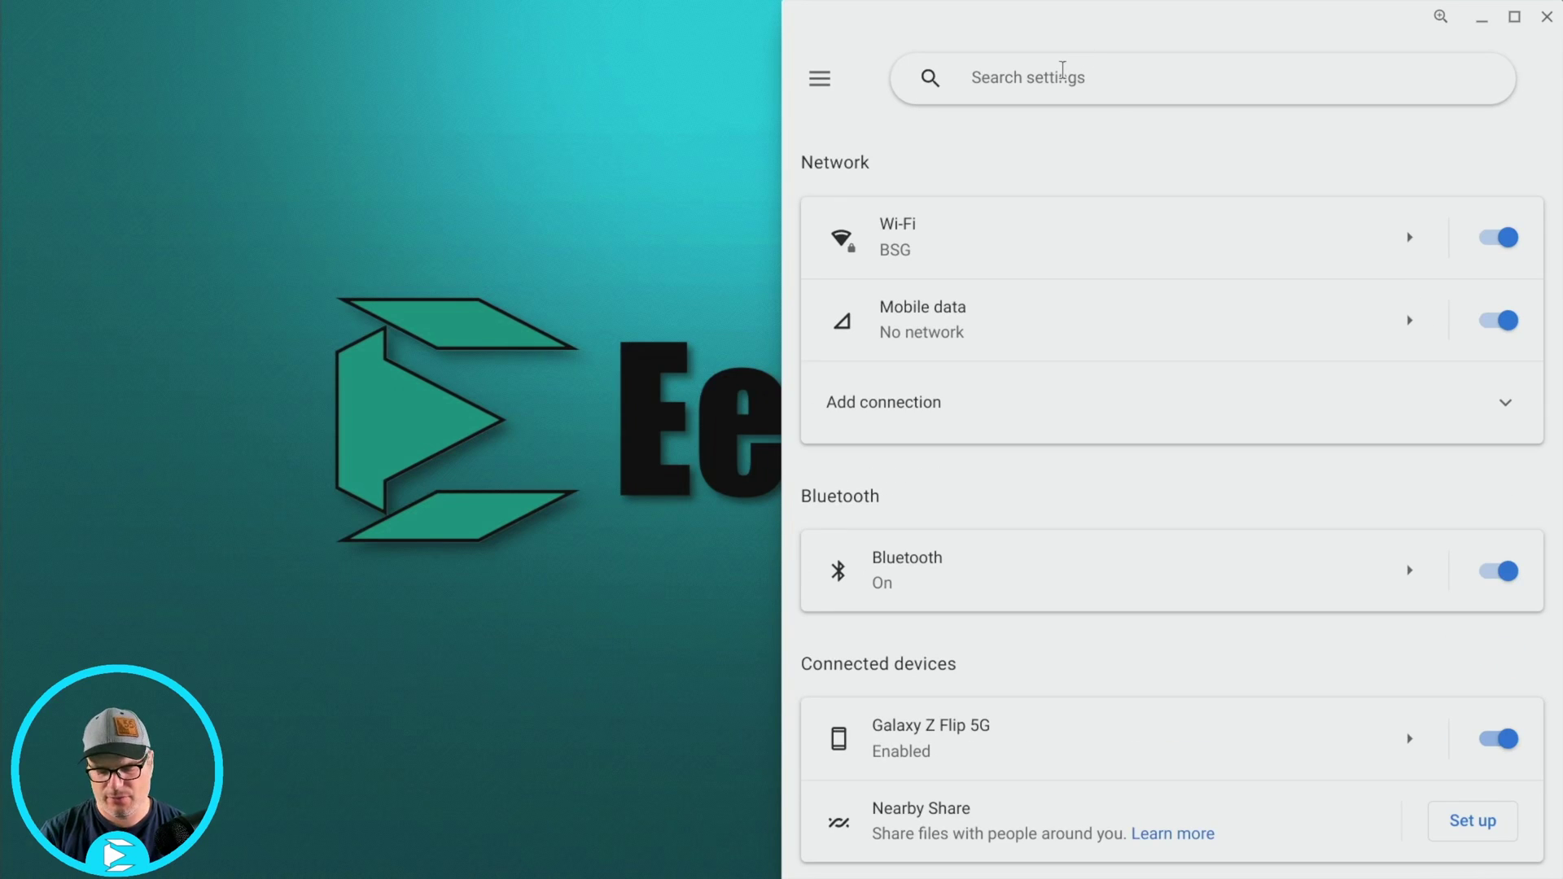
text(linux)
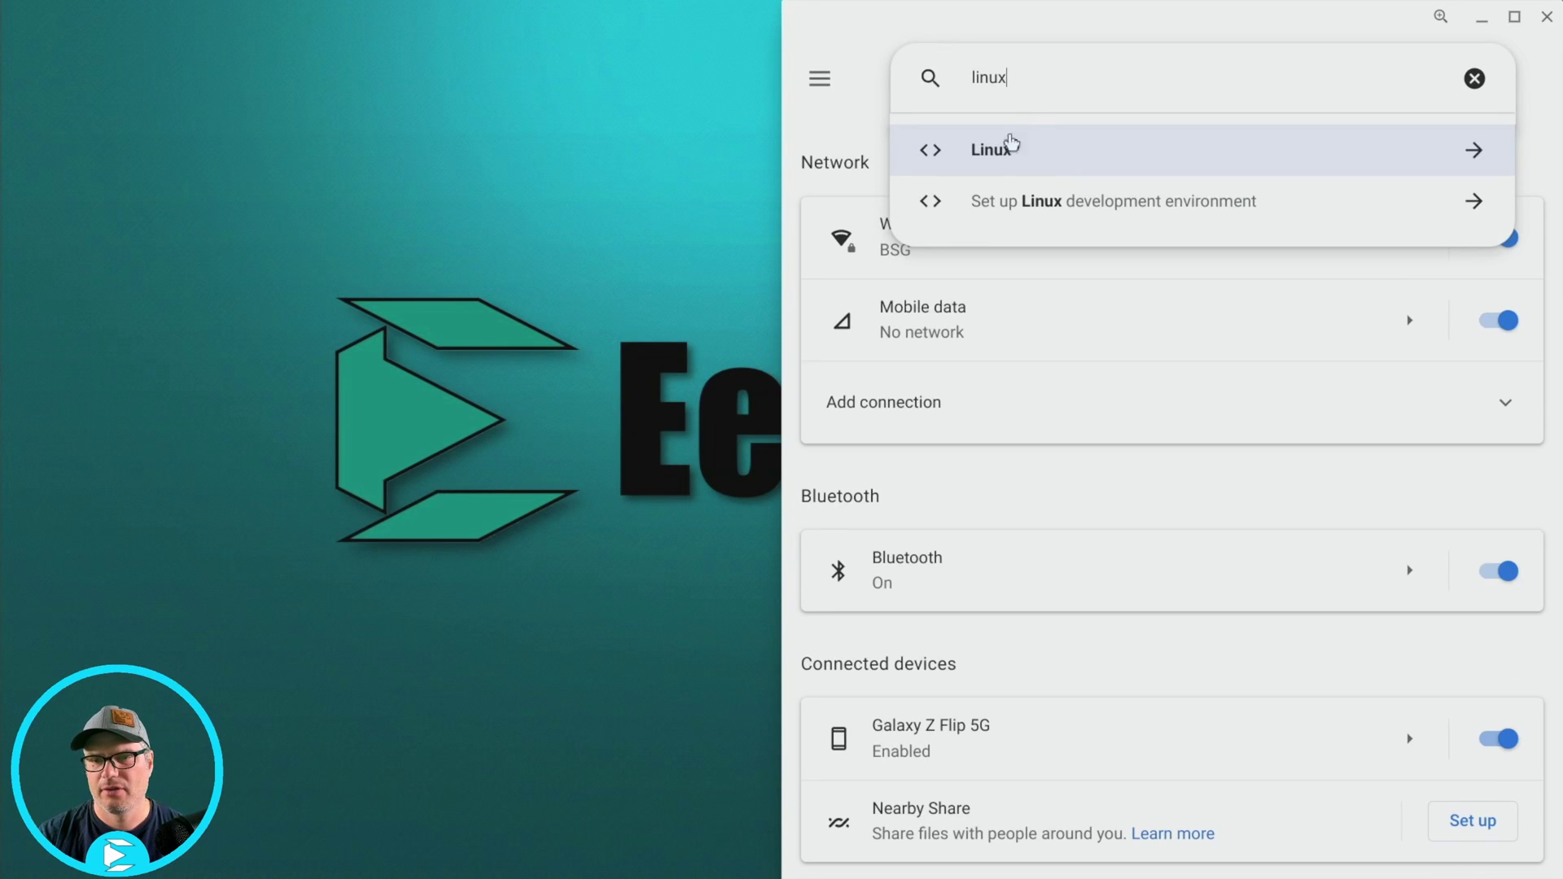
click(1039, 155)
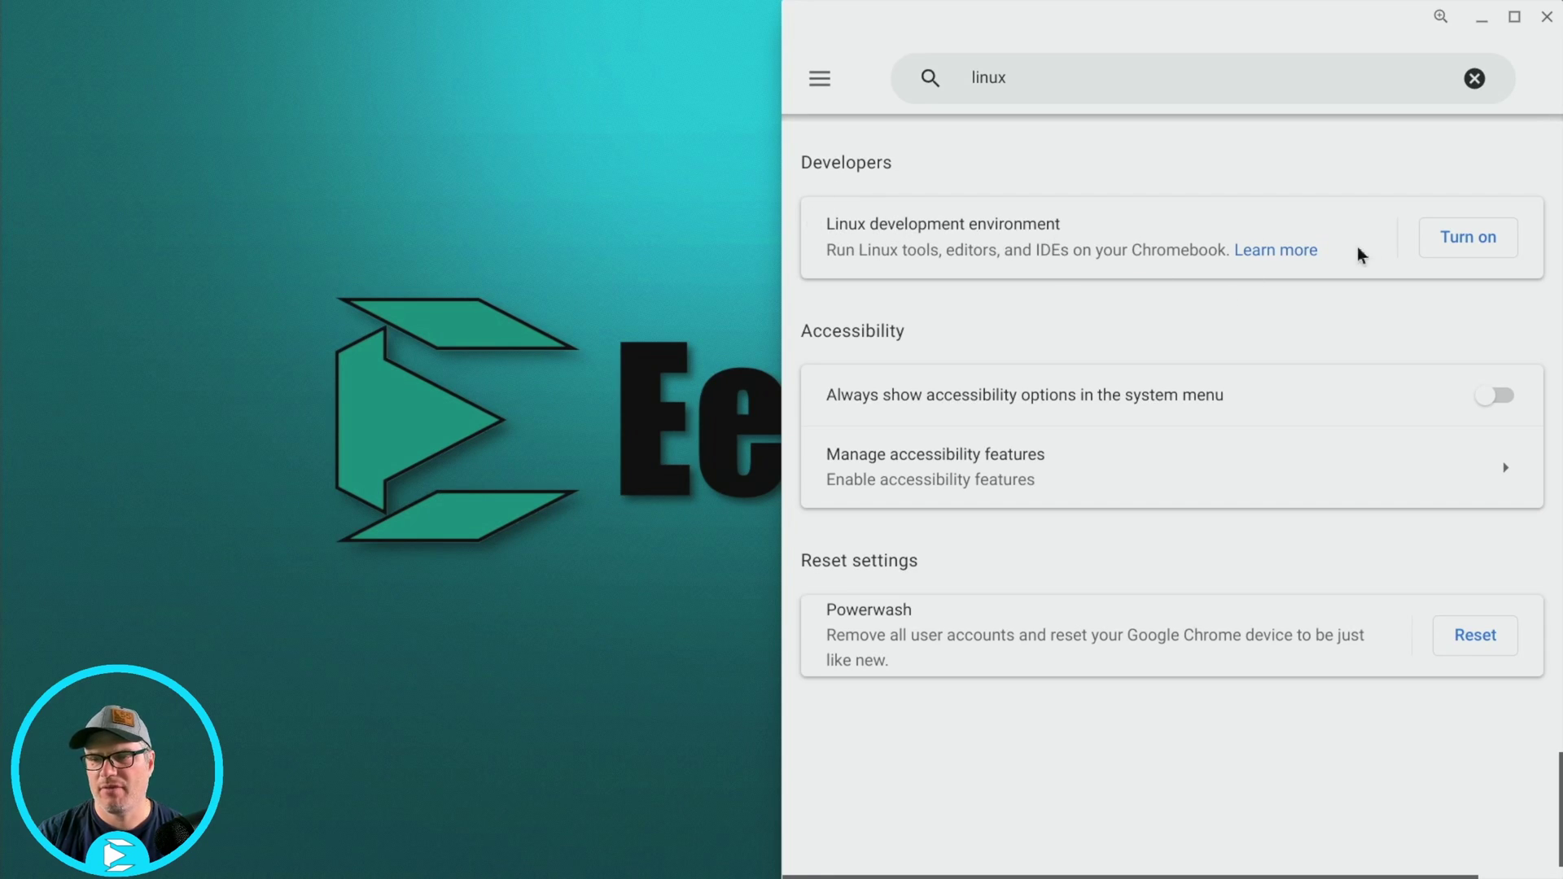
Turn on the Linux development environment with an enlarged custom disk size and install it
click(1489, 251)
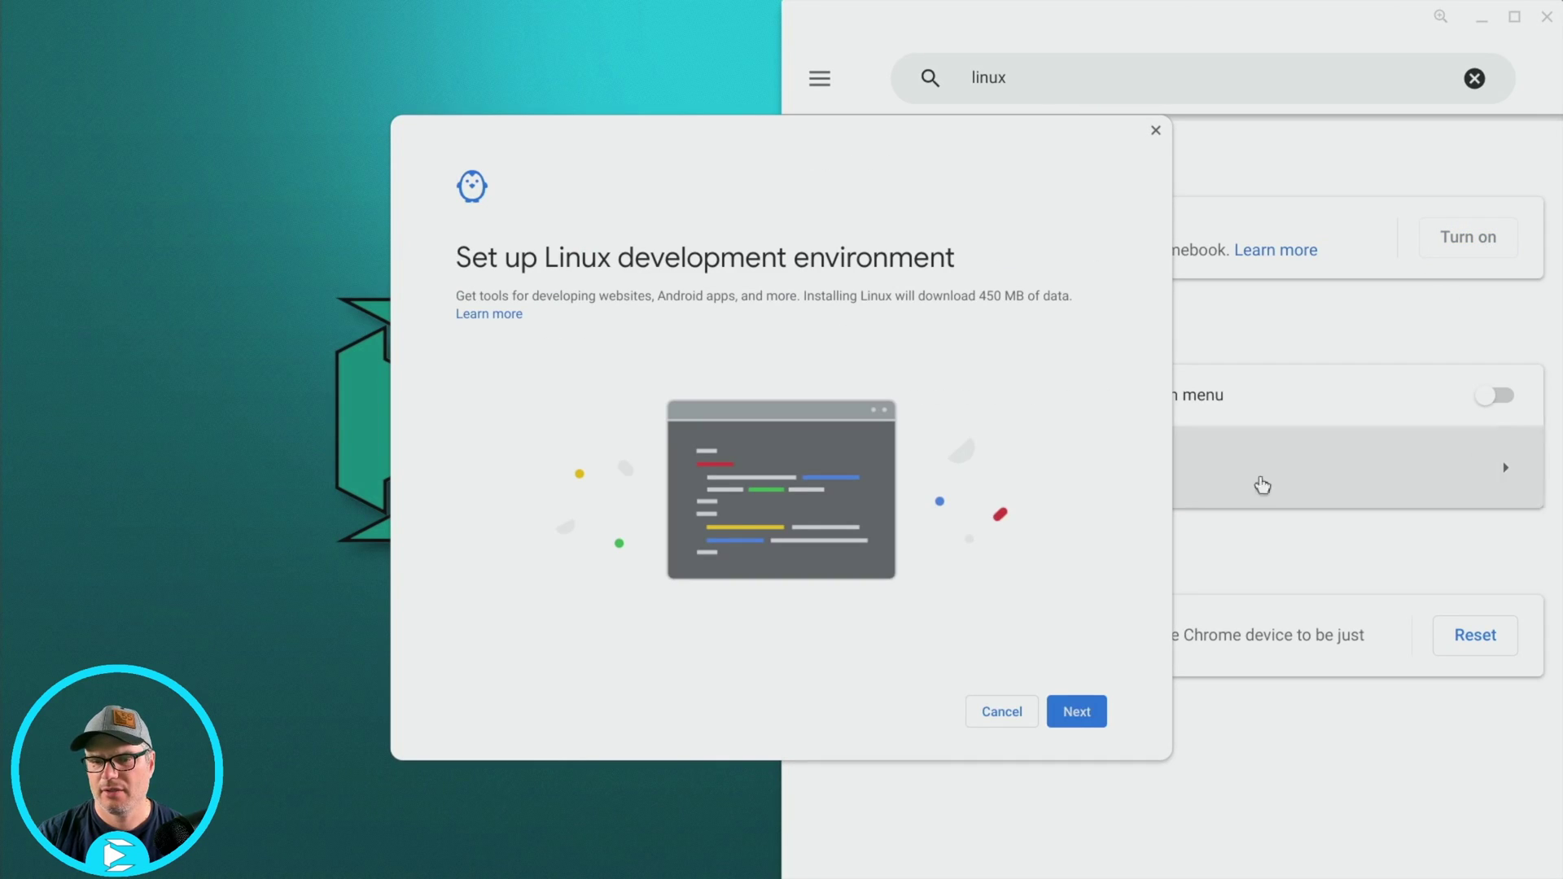
click(1081, 715)
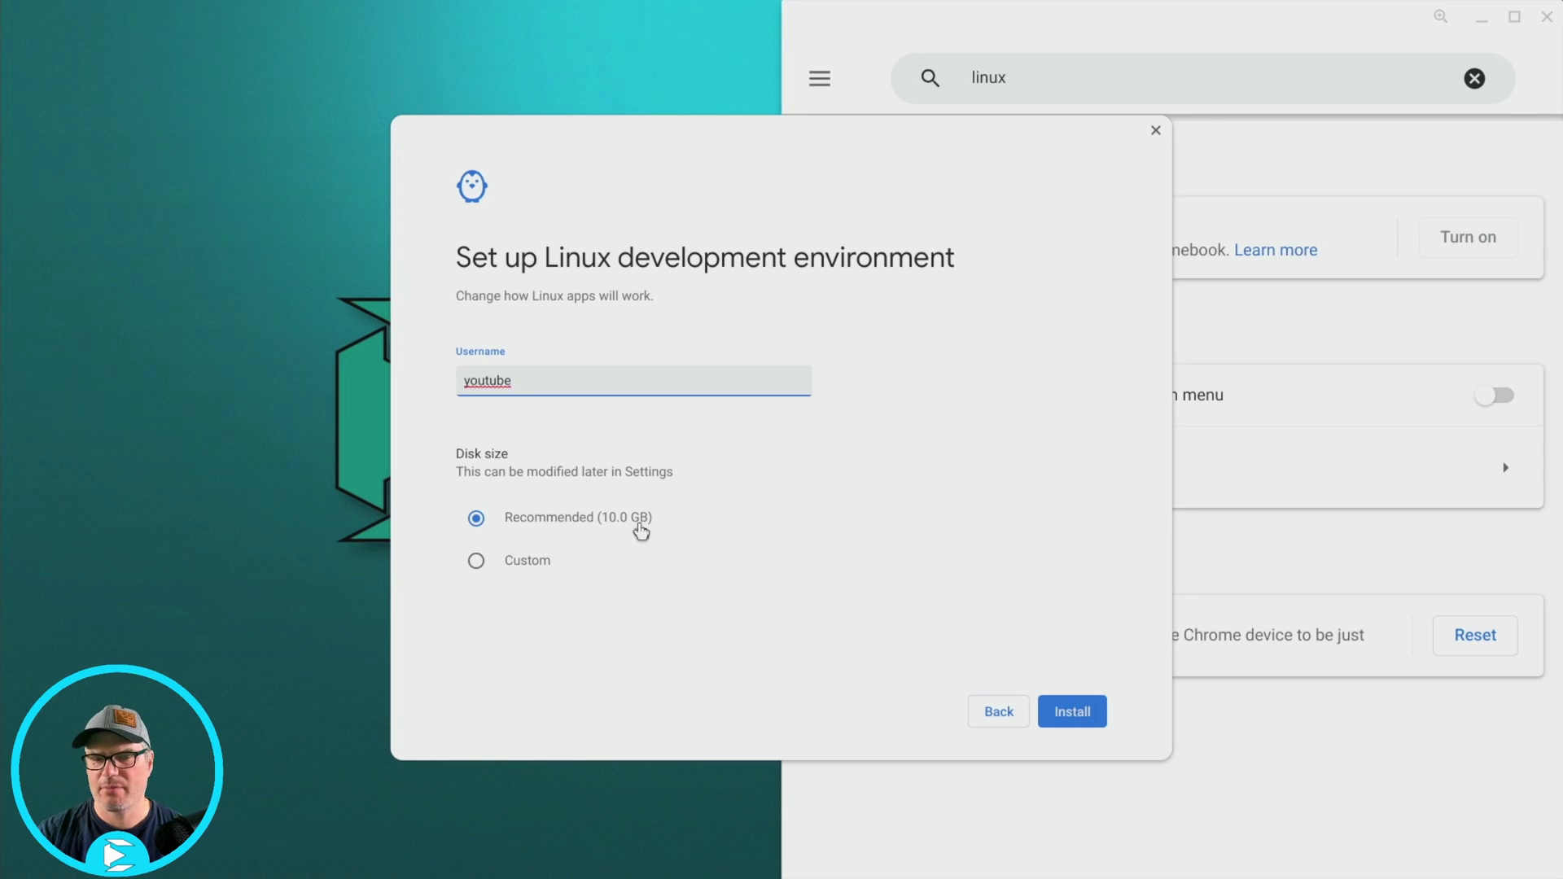
click(507, 565)
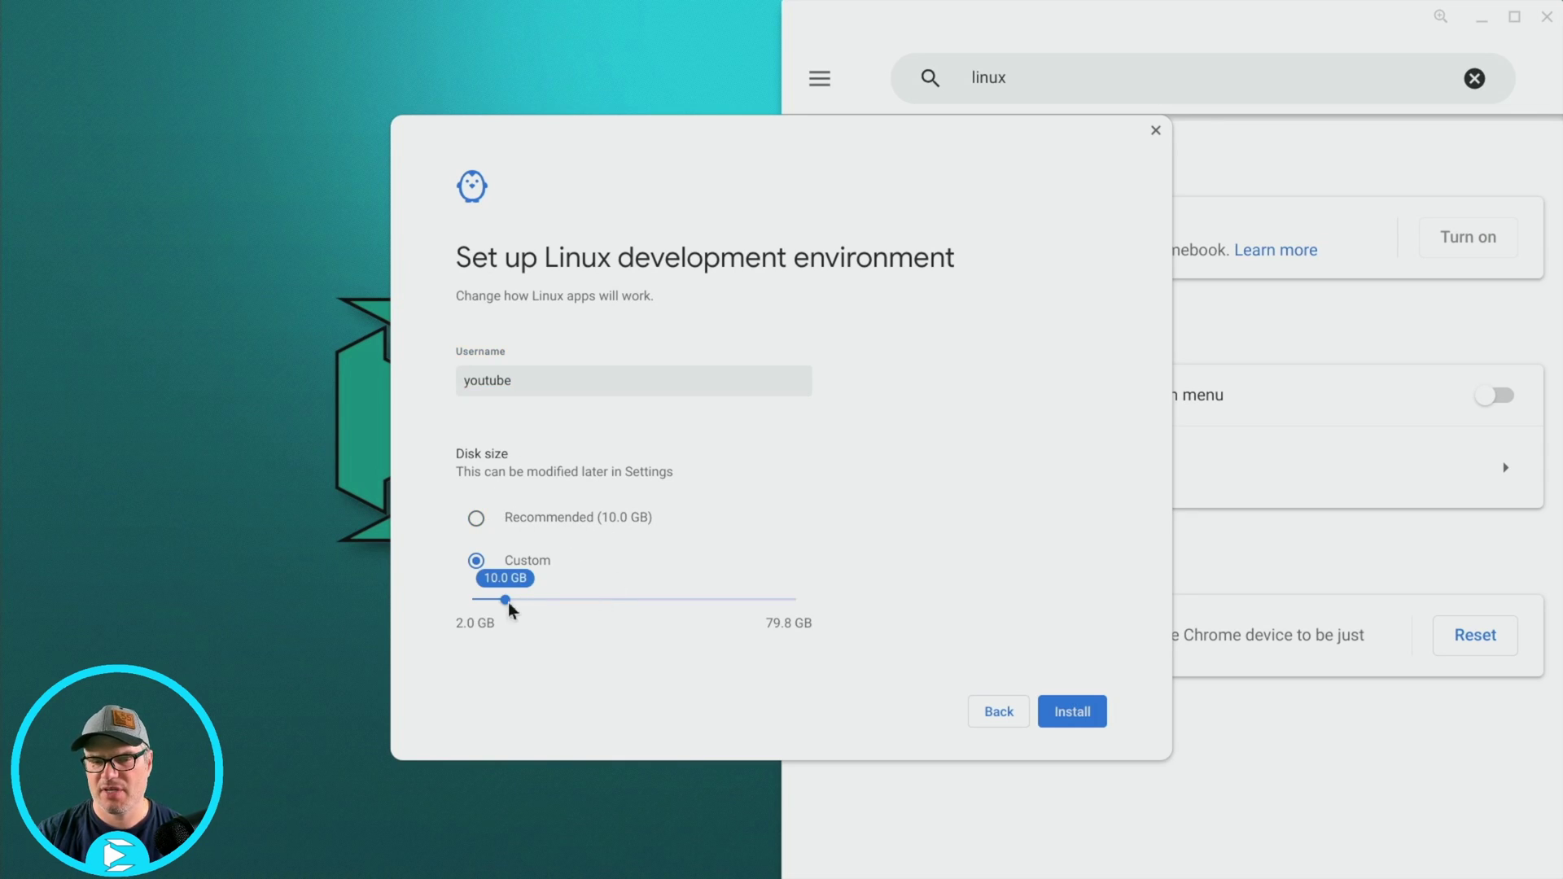
drag(506, 601, 573, 609)
click(1075, 716)
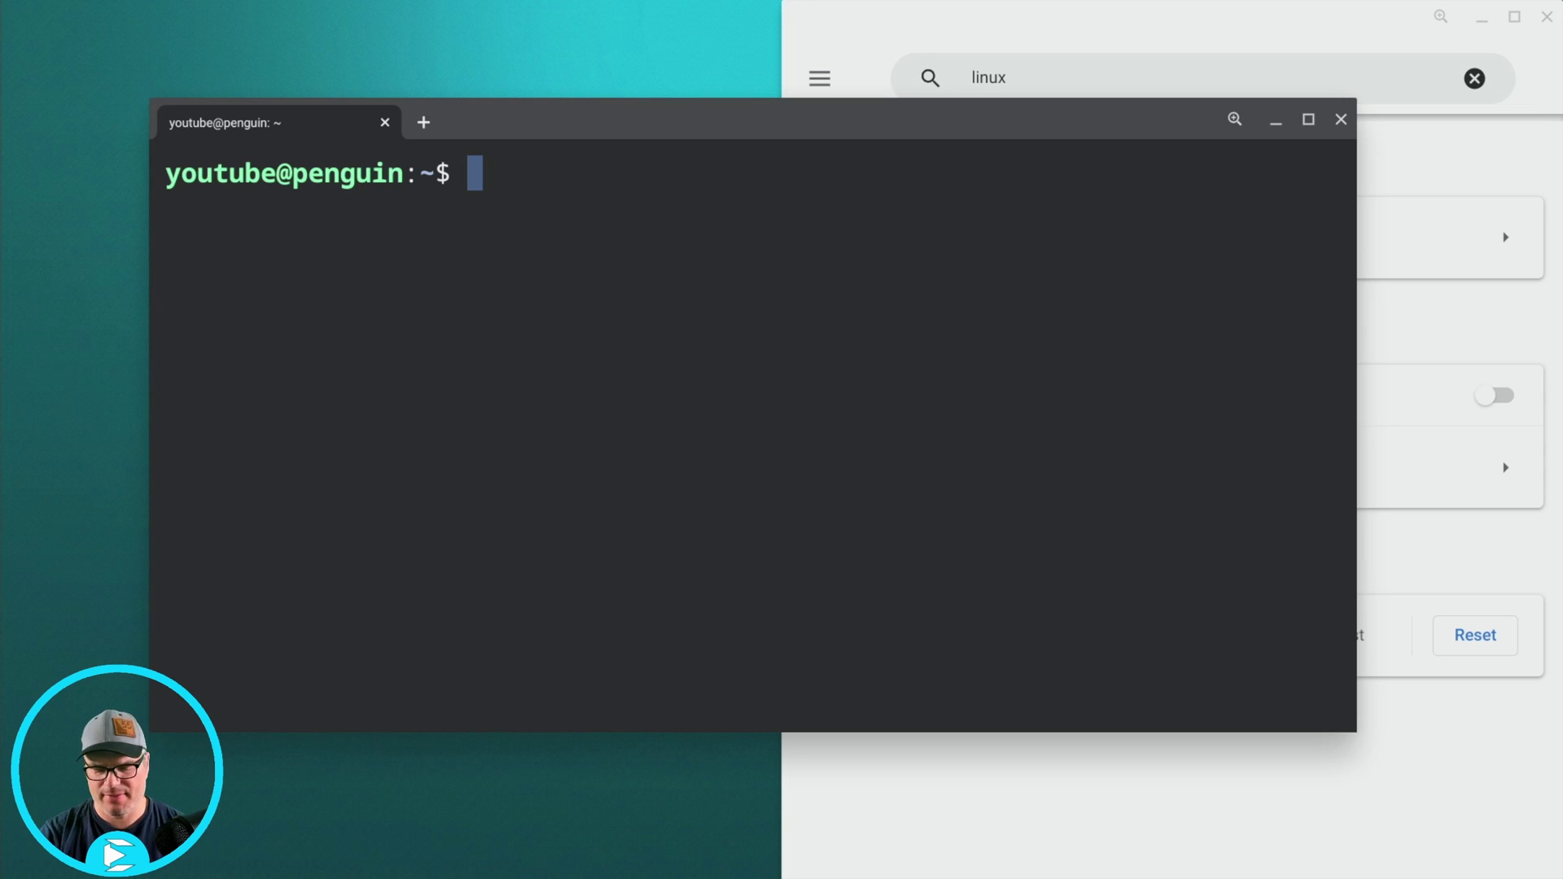
Refresh the package lists with 'sudo apt update' and copy part of its output
text(sudo )
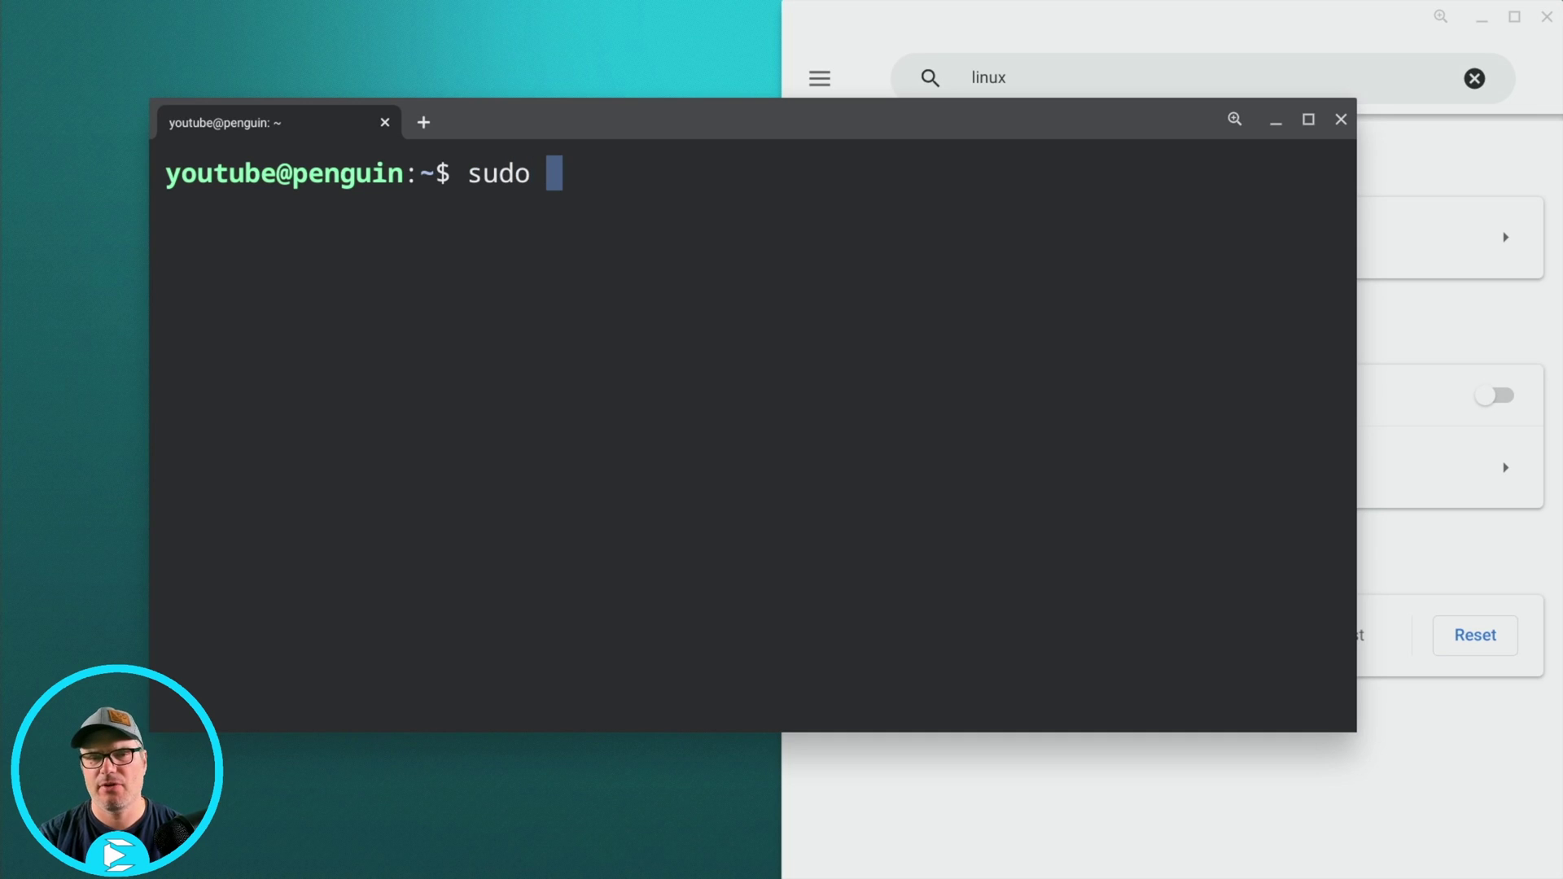
text(apt update)
key(Return)
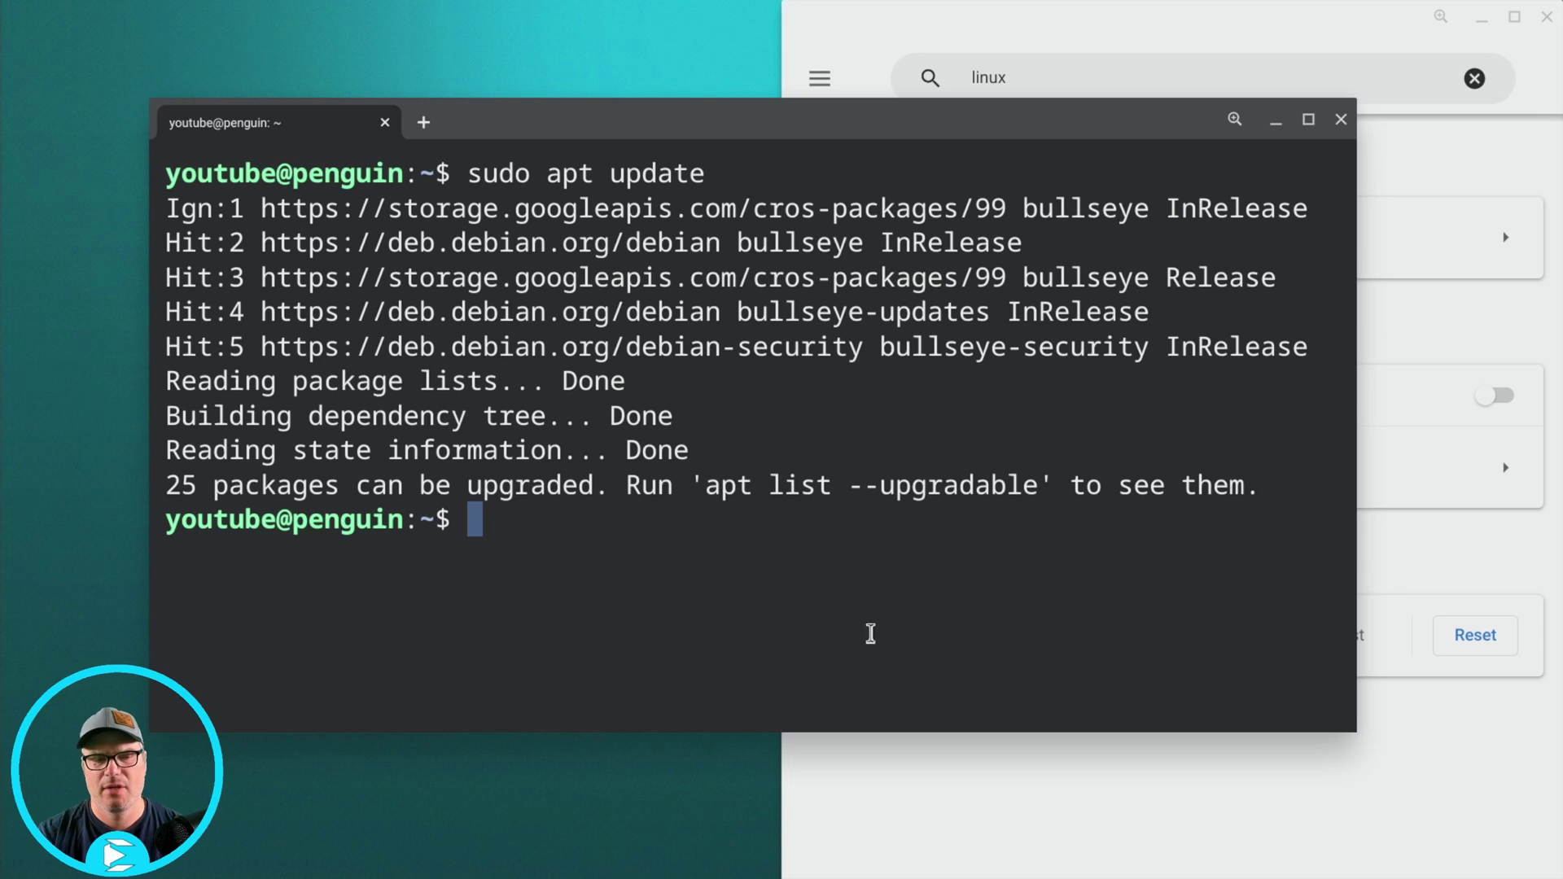
drag(595, 482, 389, 482)
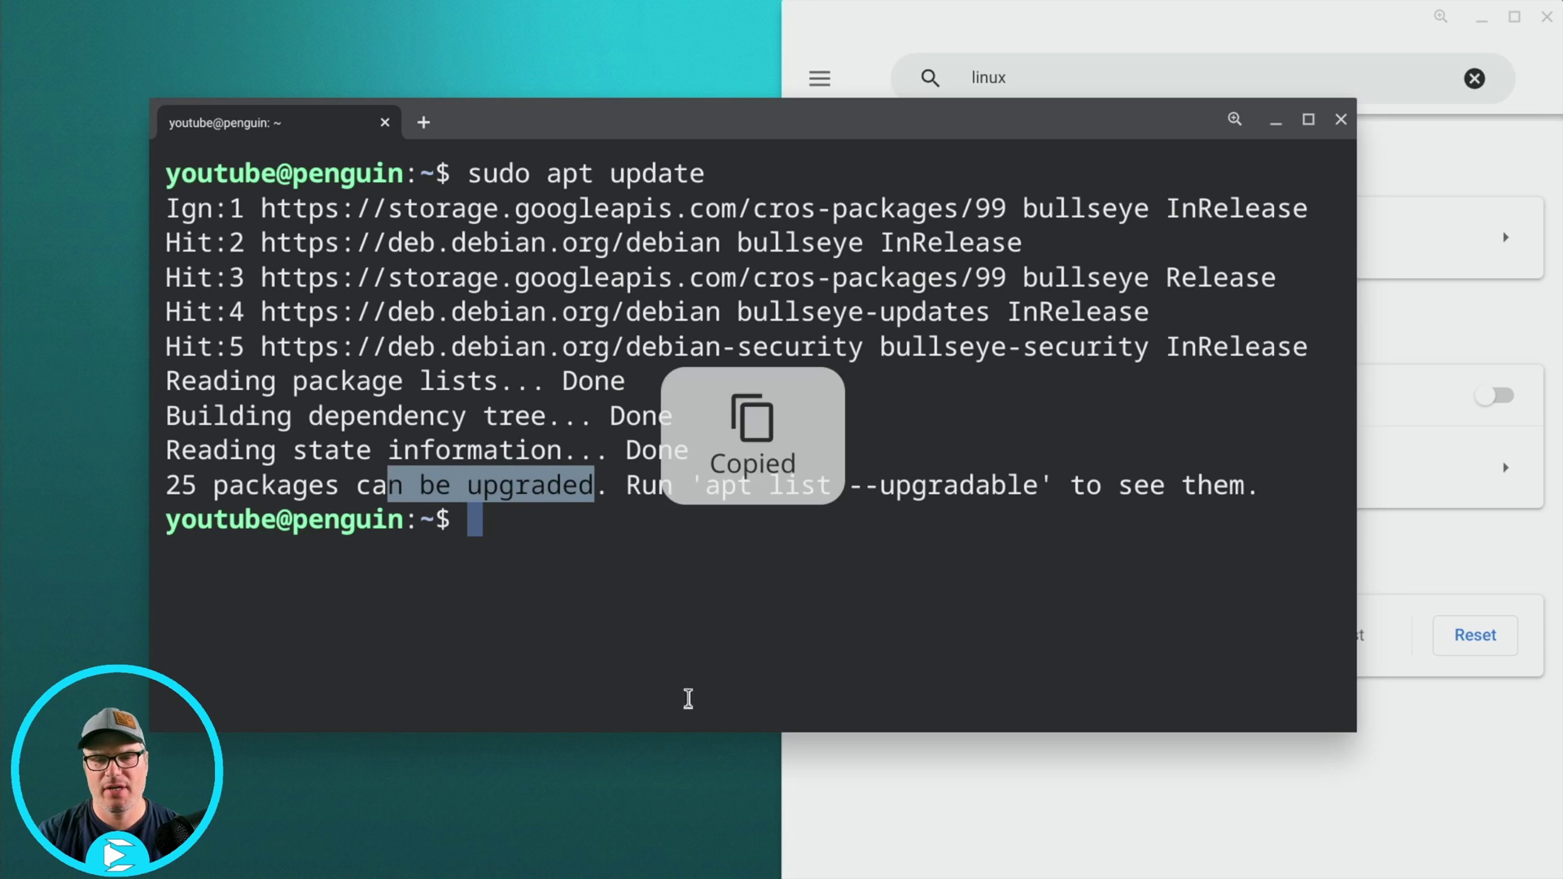
click(1017, 643)
Upgrade the 25 upgradable packages with 'sudo apt upgrade', confirming the prompt
text(su)
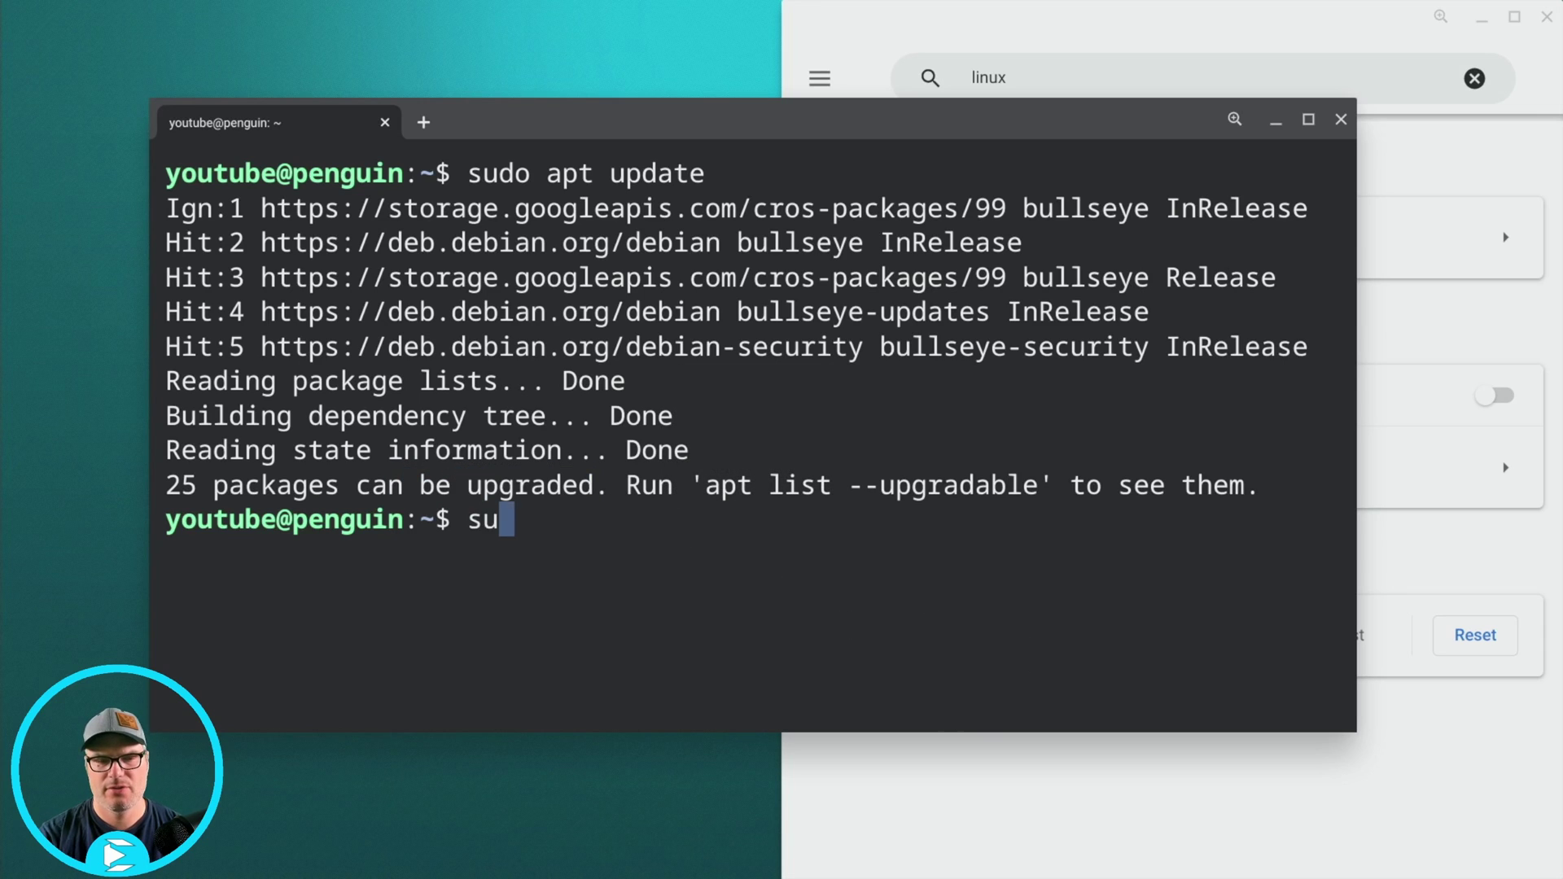
text(do apt upgrade)
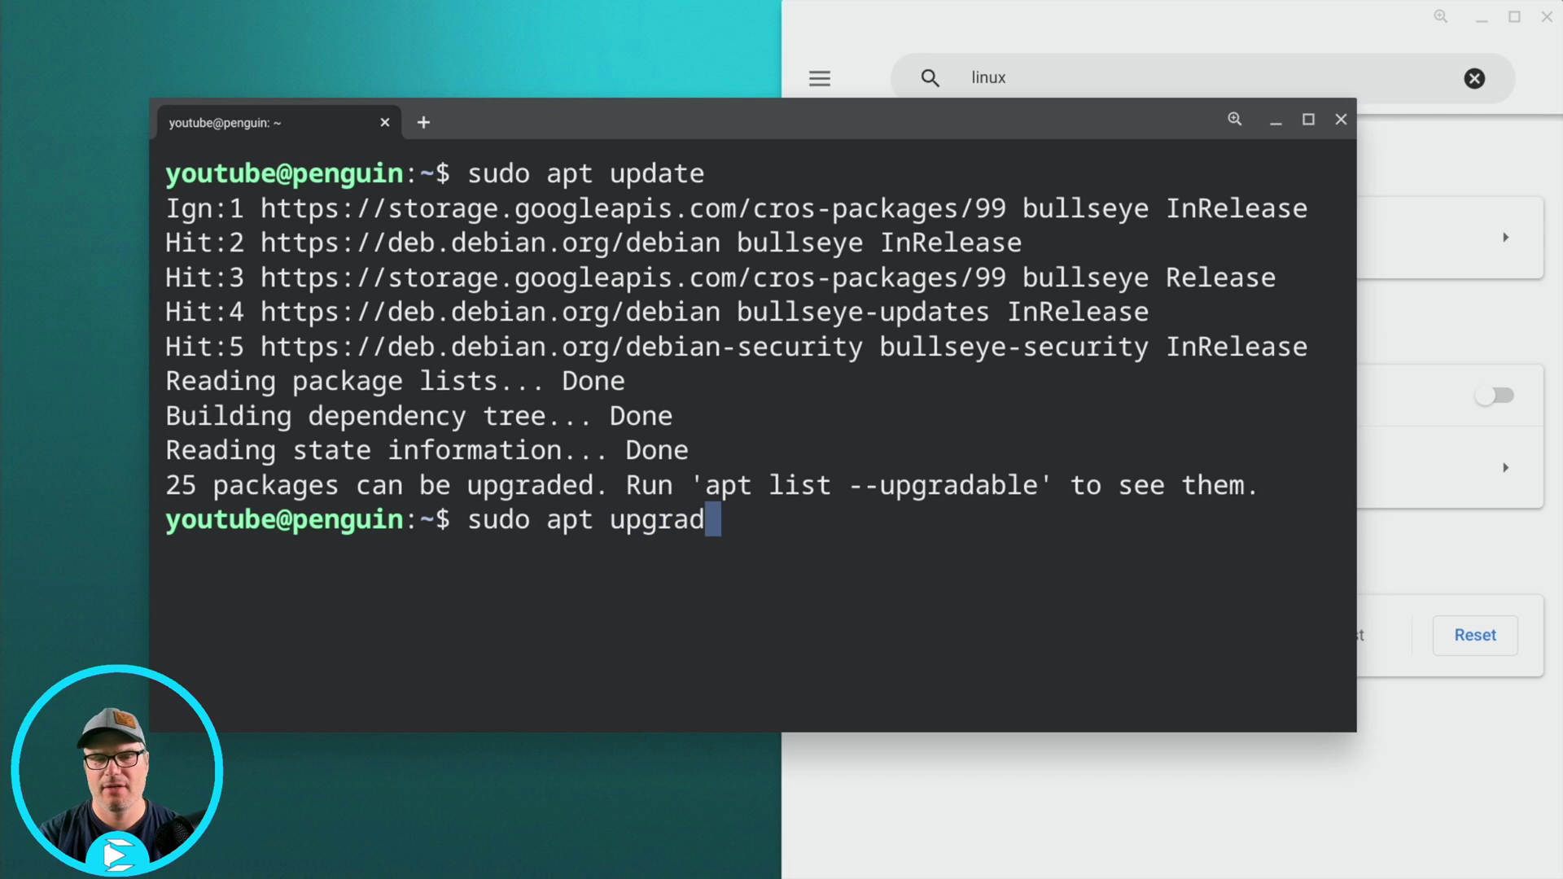
key(Return)
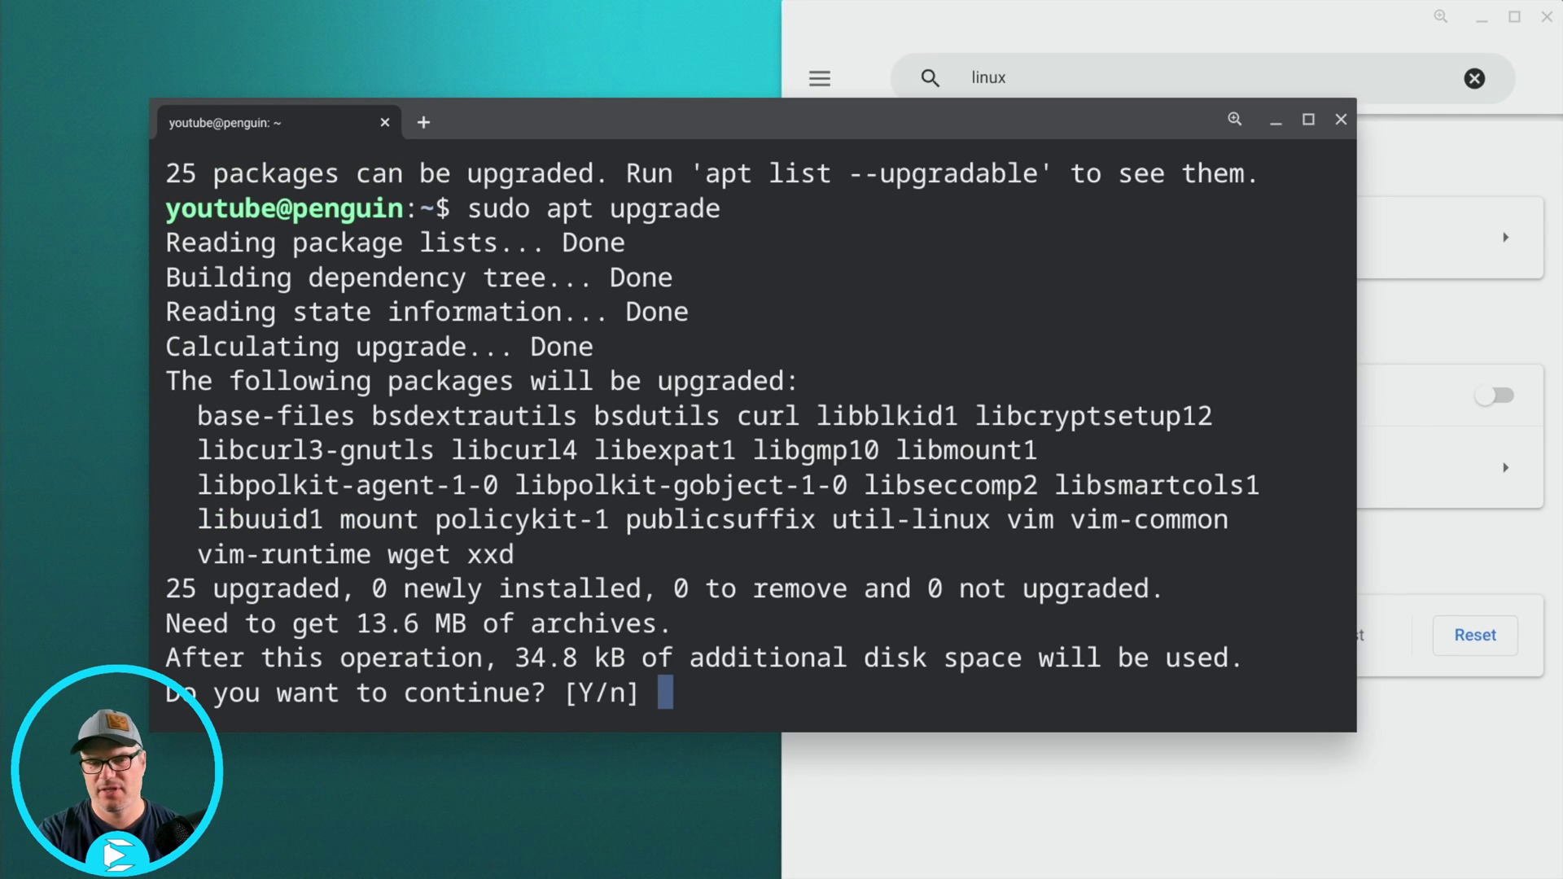
key(Return)
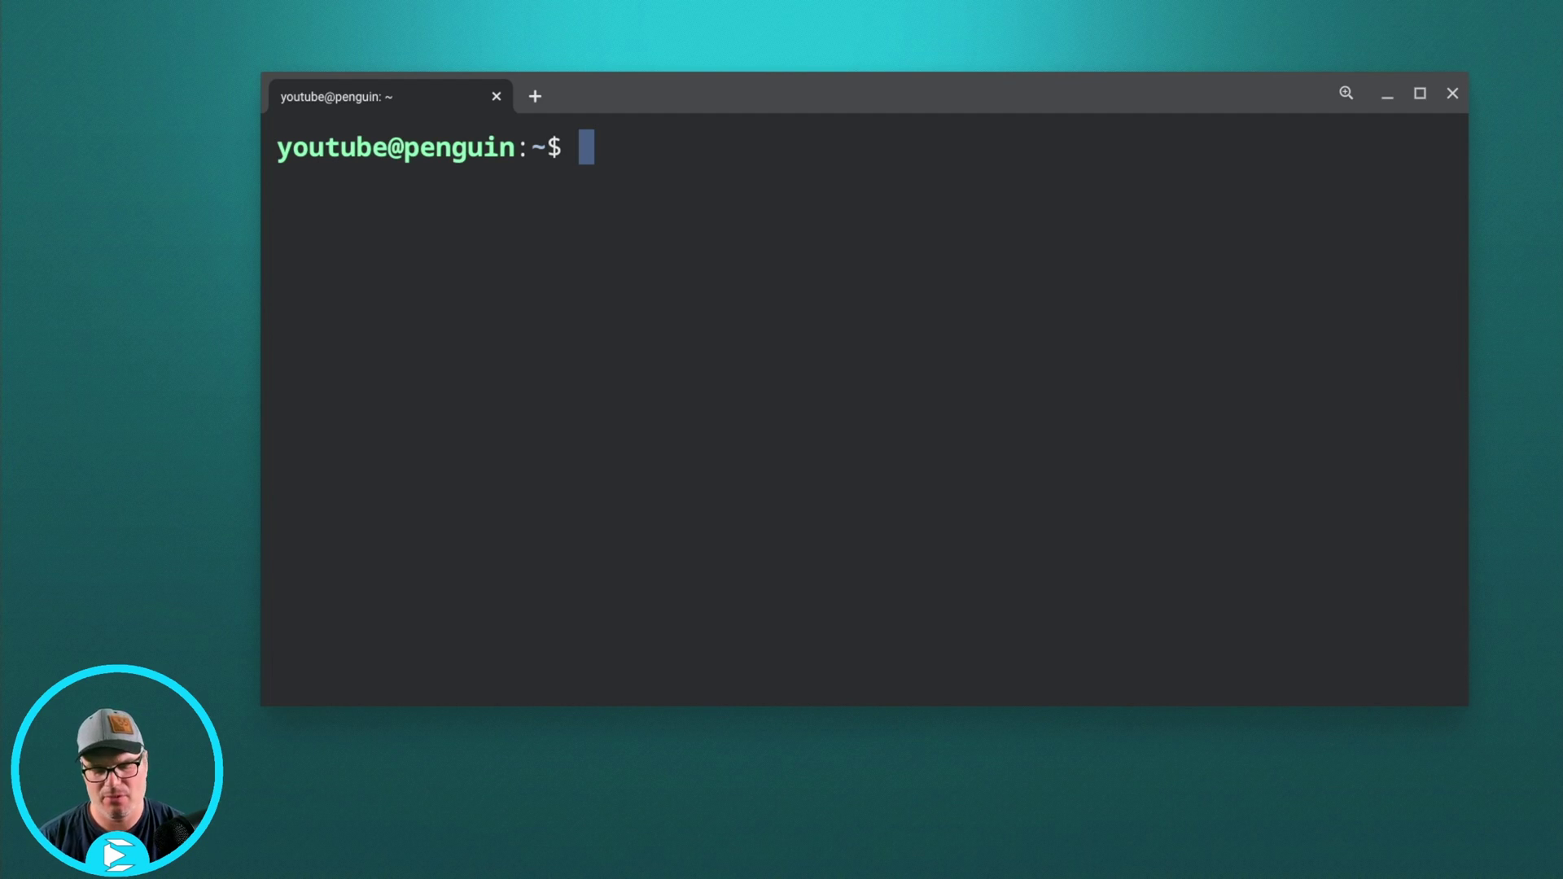
Install flatpak and its 21 dependent packages with 'sudo apt install flatpak', answering Y
text(suod)
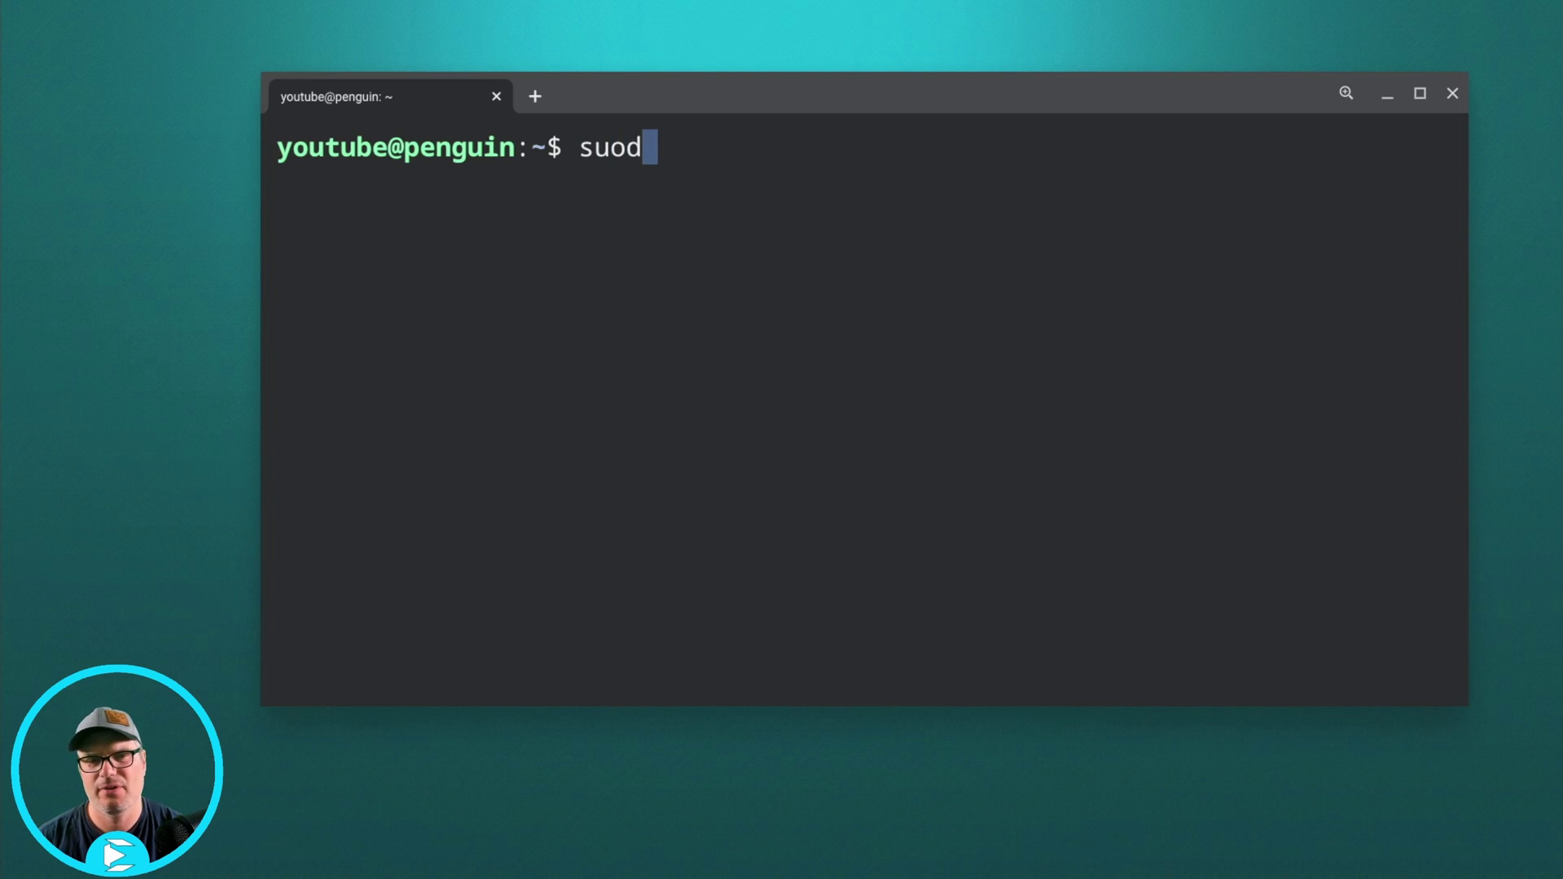
key(BackSpace)
key(BackSpace)
text(do apt instal)
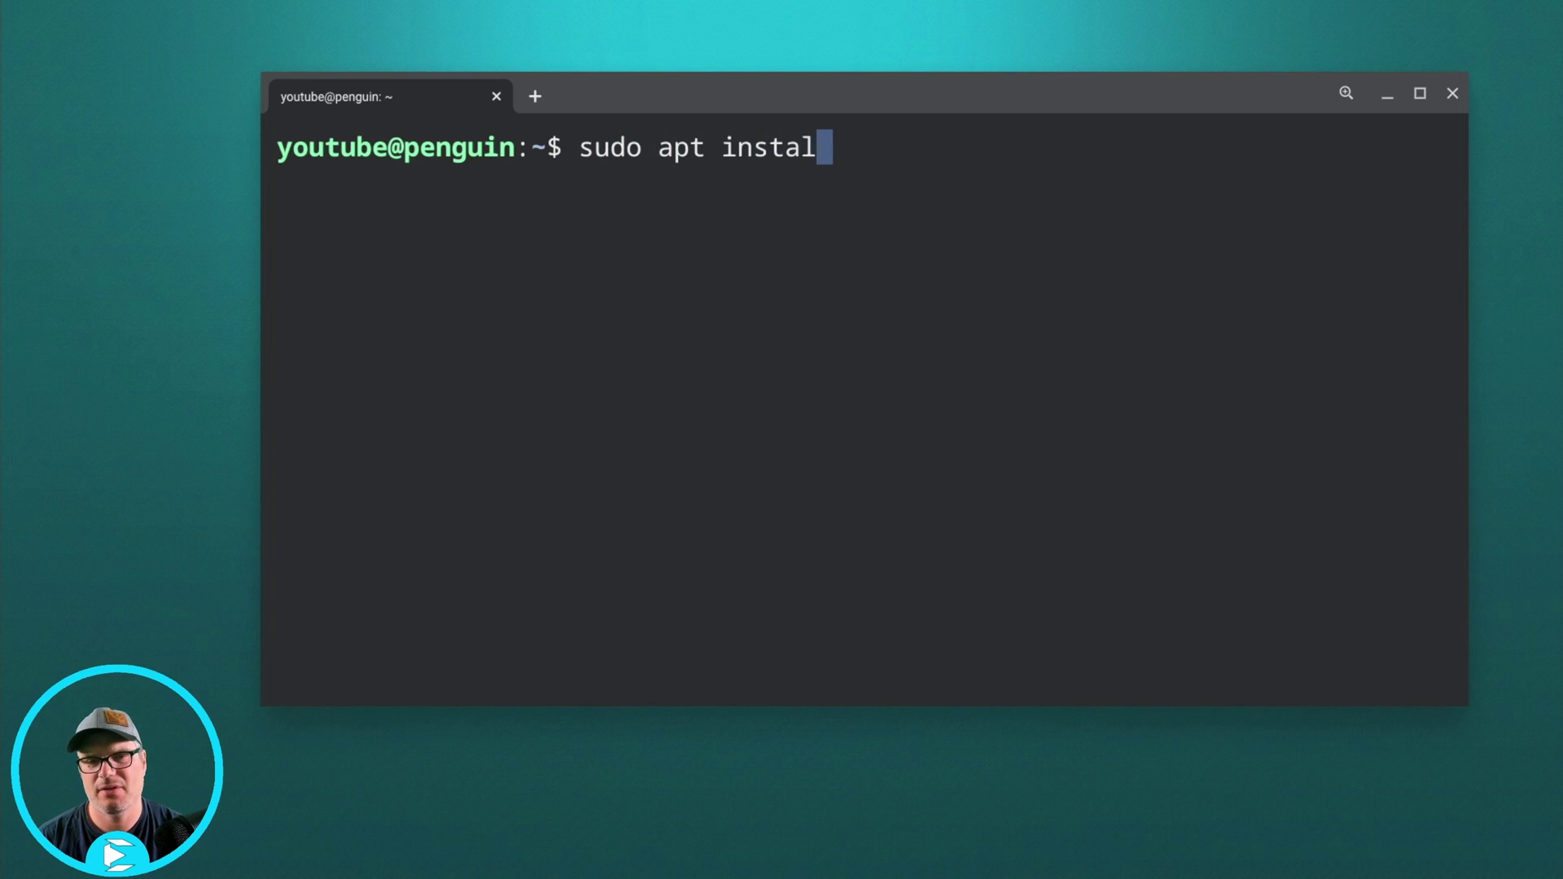
text(l flatpak)
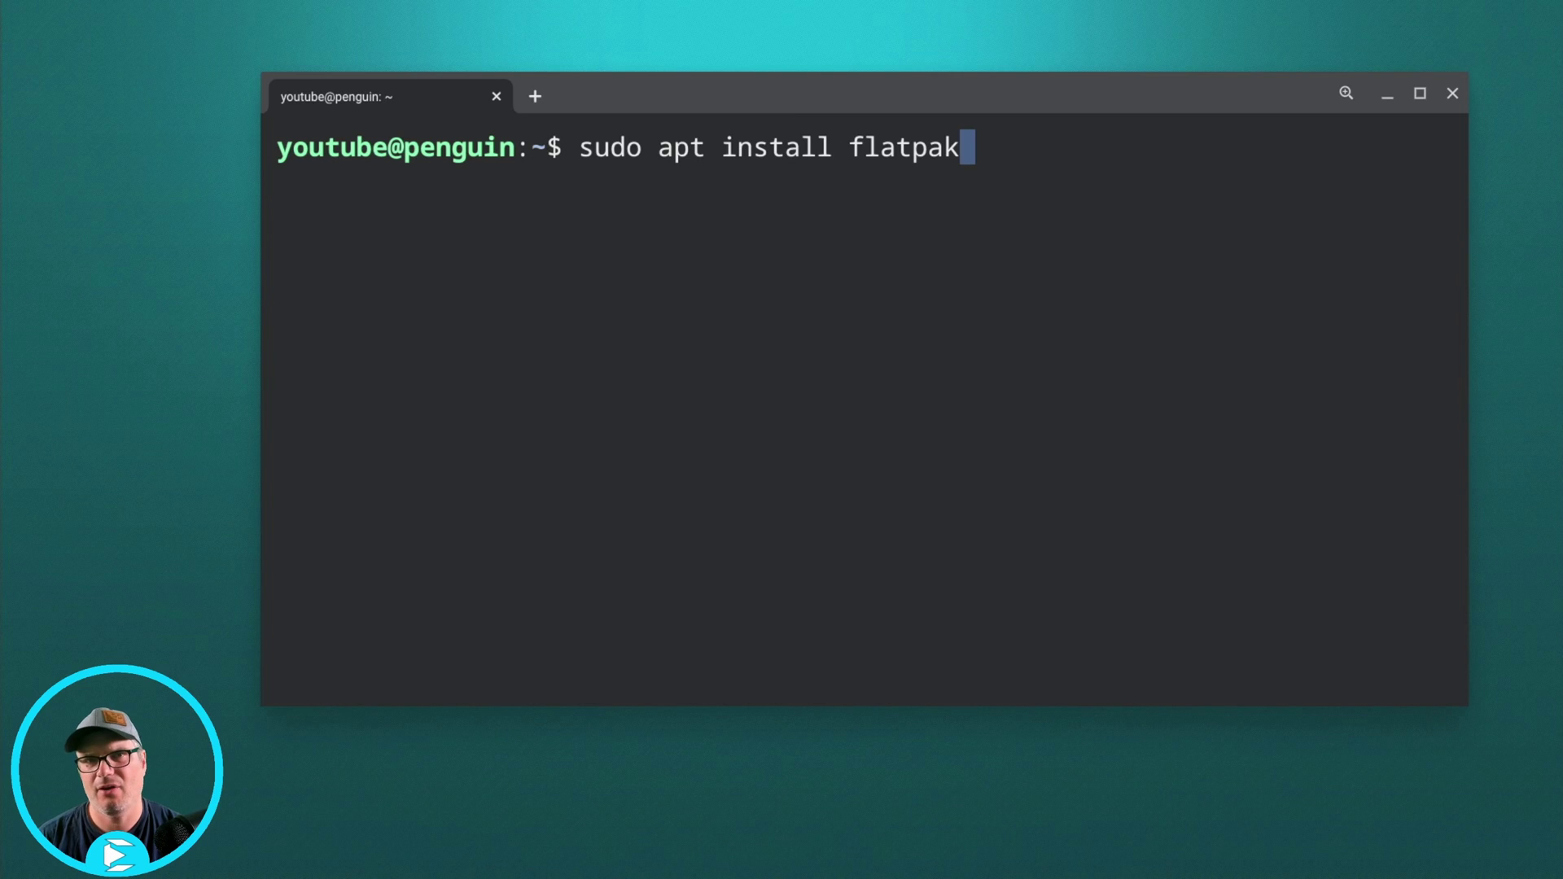
key(Return)
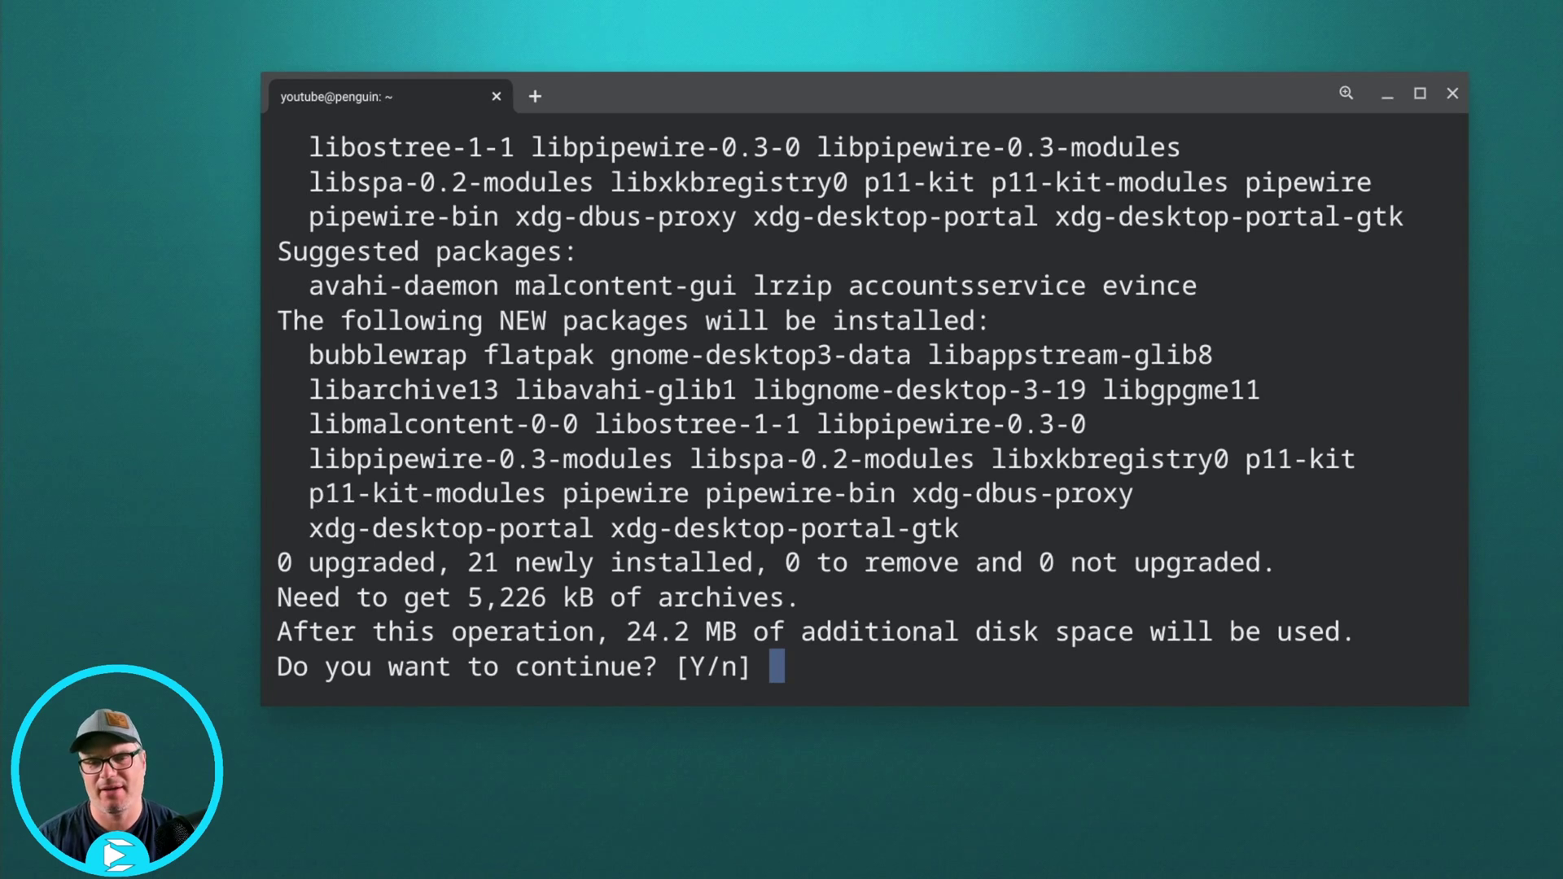
text(yu)
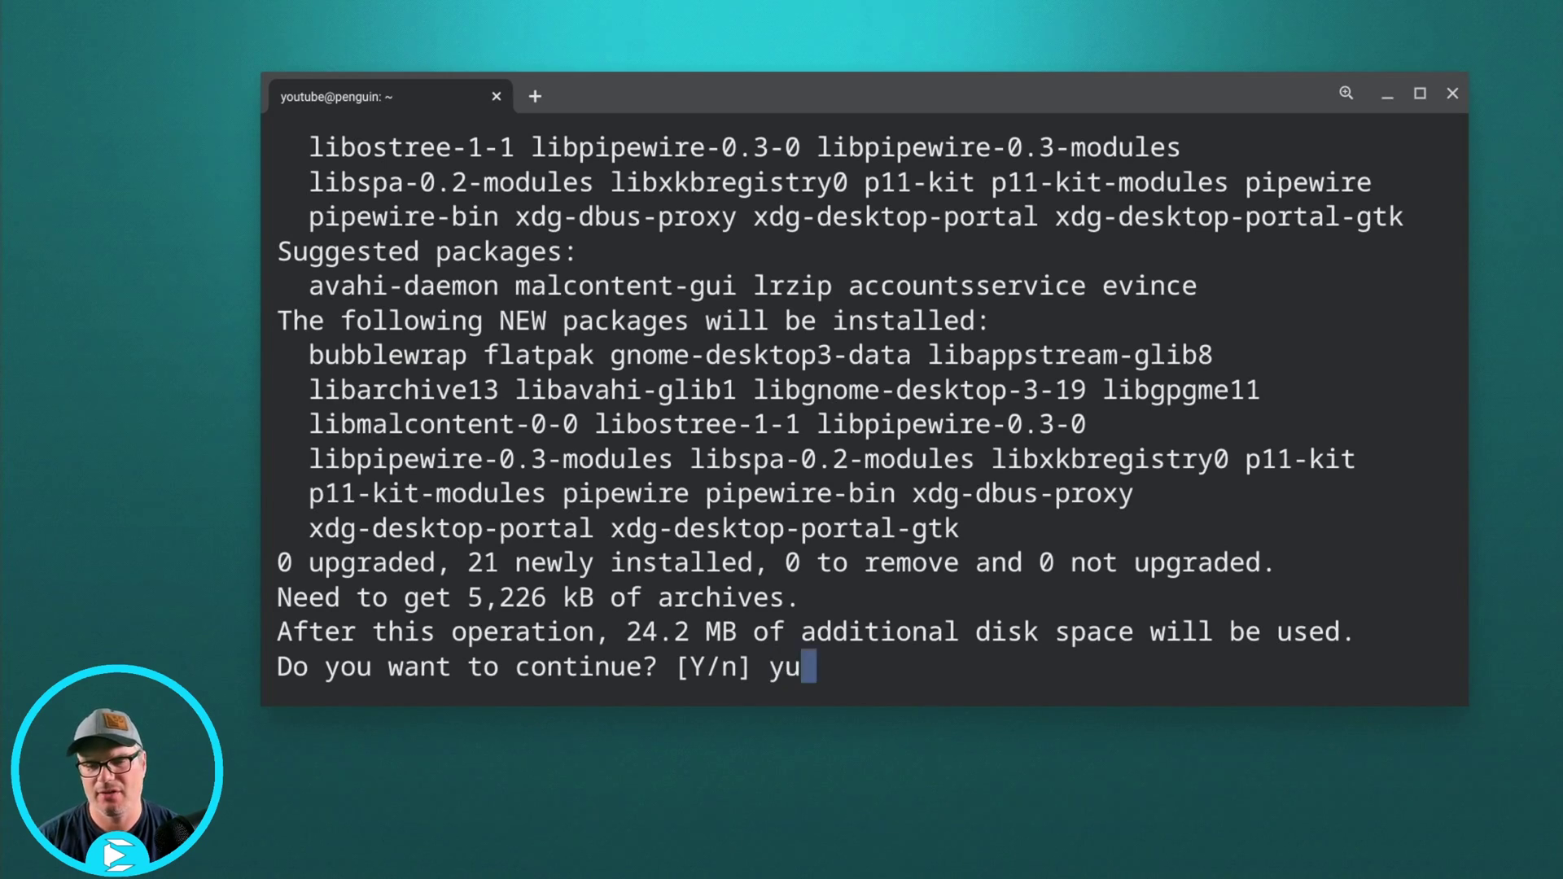
key(BackSpace)
key(Return)
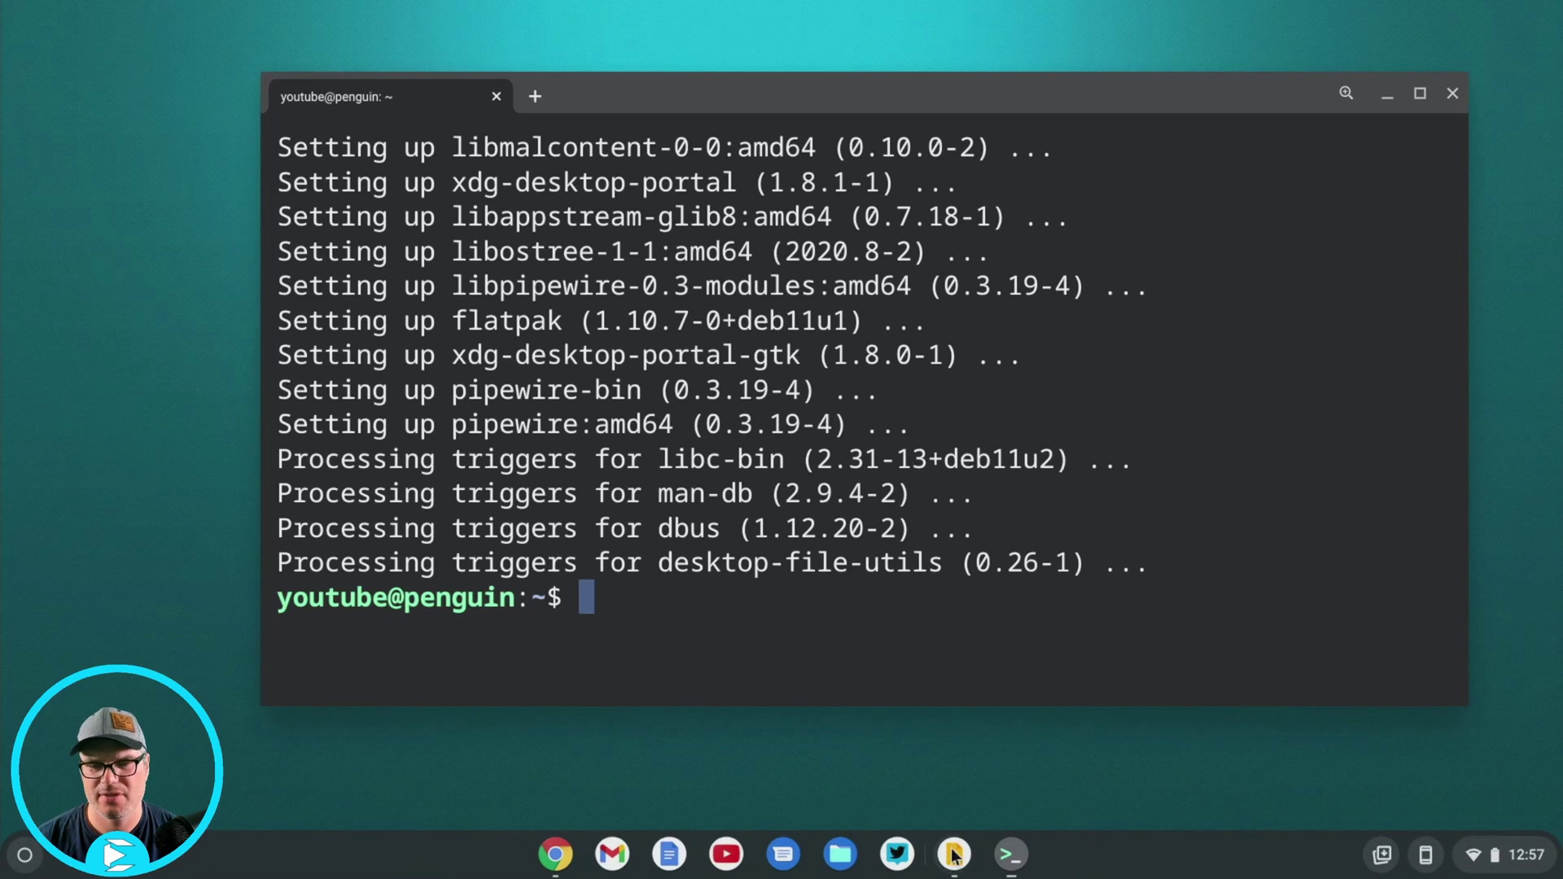
click(957, 857)
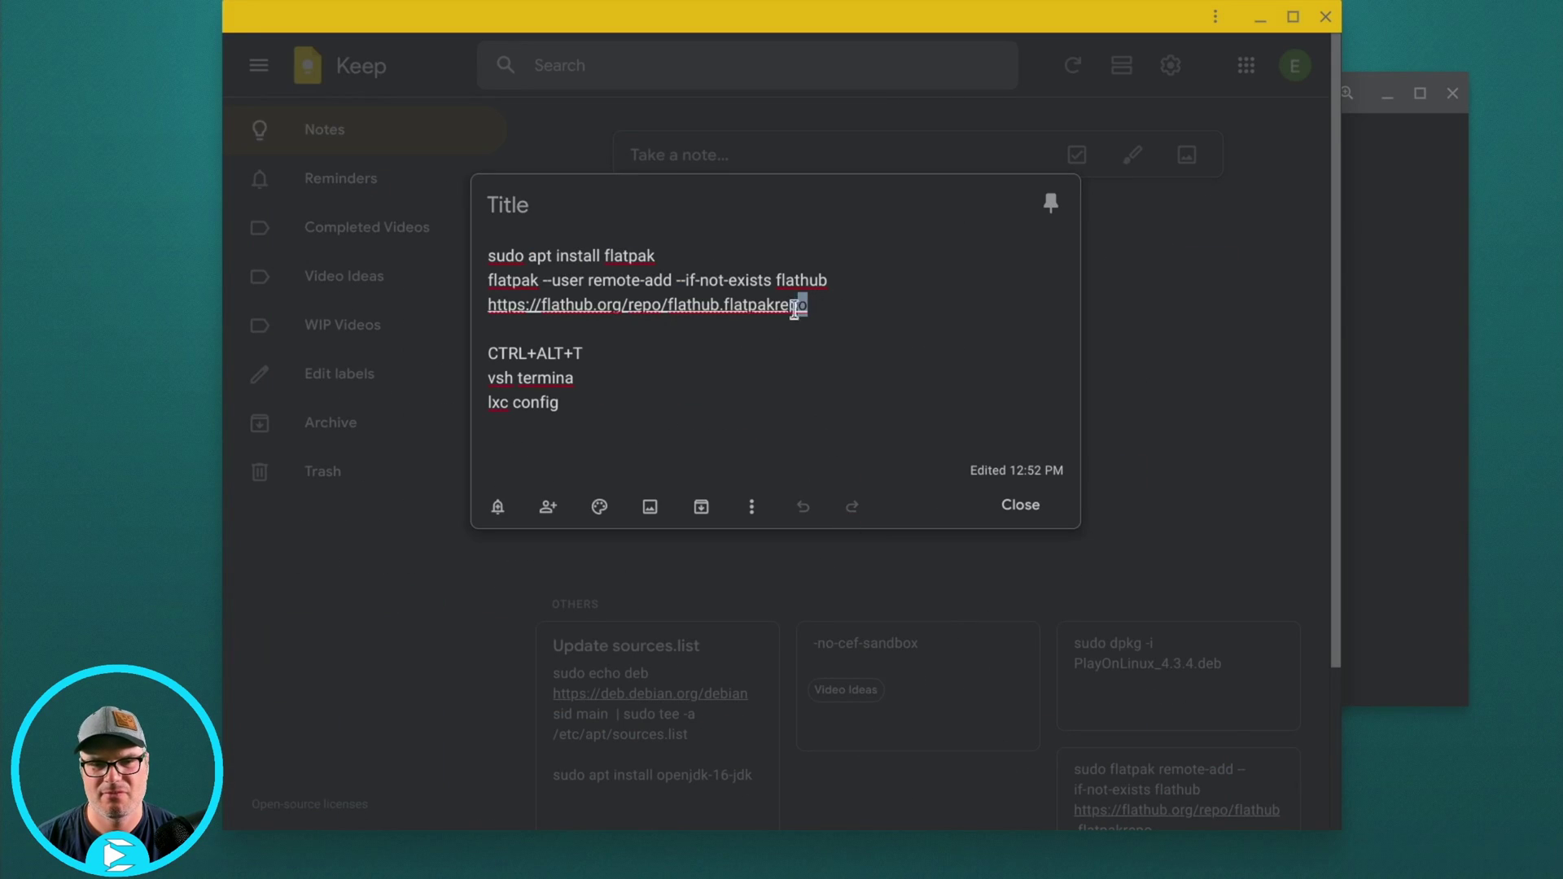
Copy the Flathub 'flatpak remote-add' command from the Keep note and run it in the terminal
drag(806, 304, 447, 286)
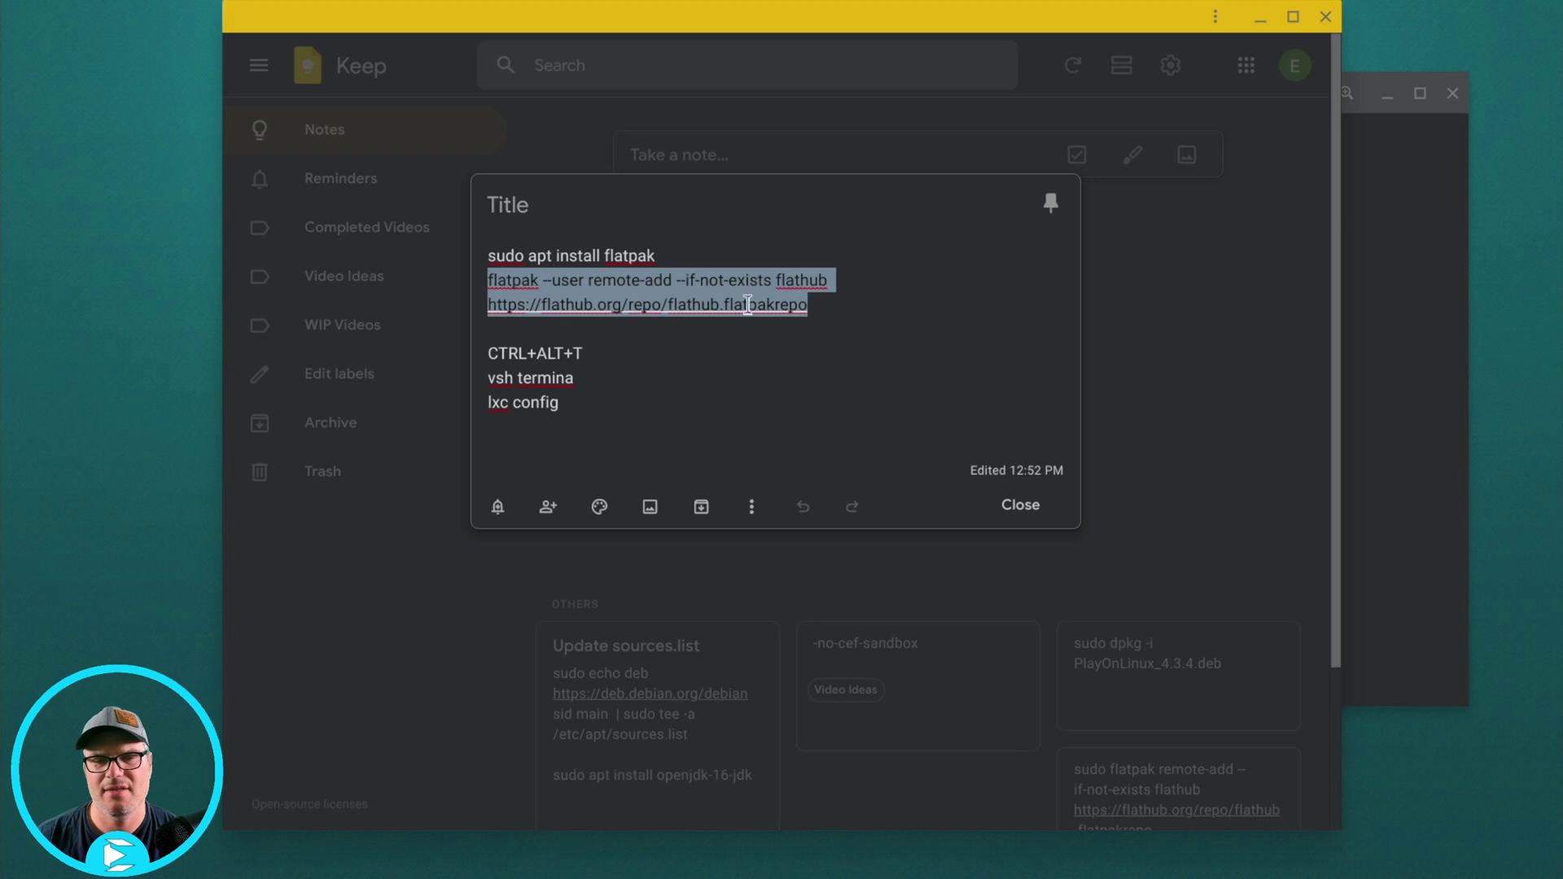
right_click(658, 309)
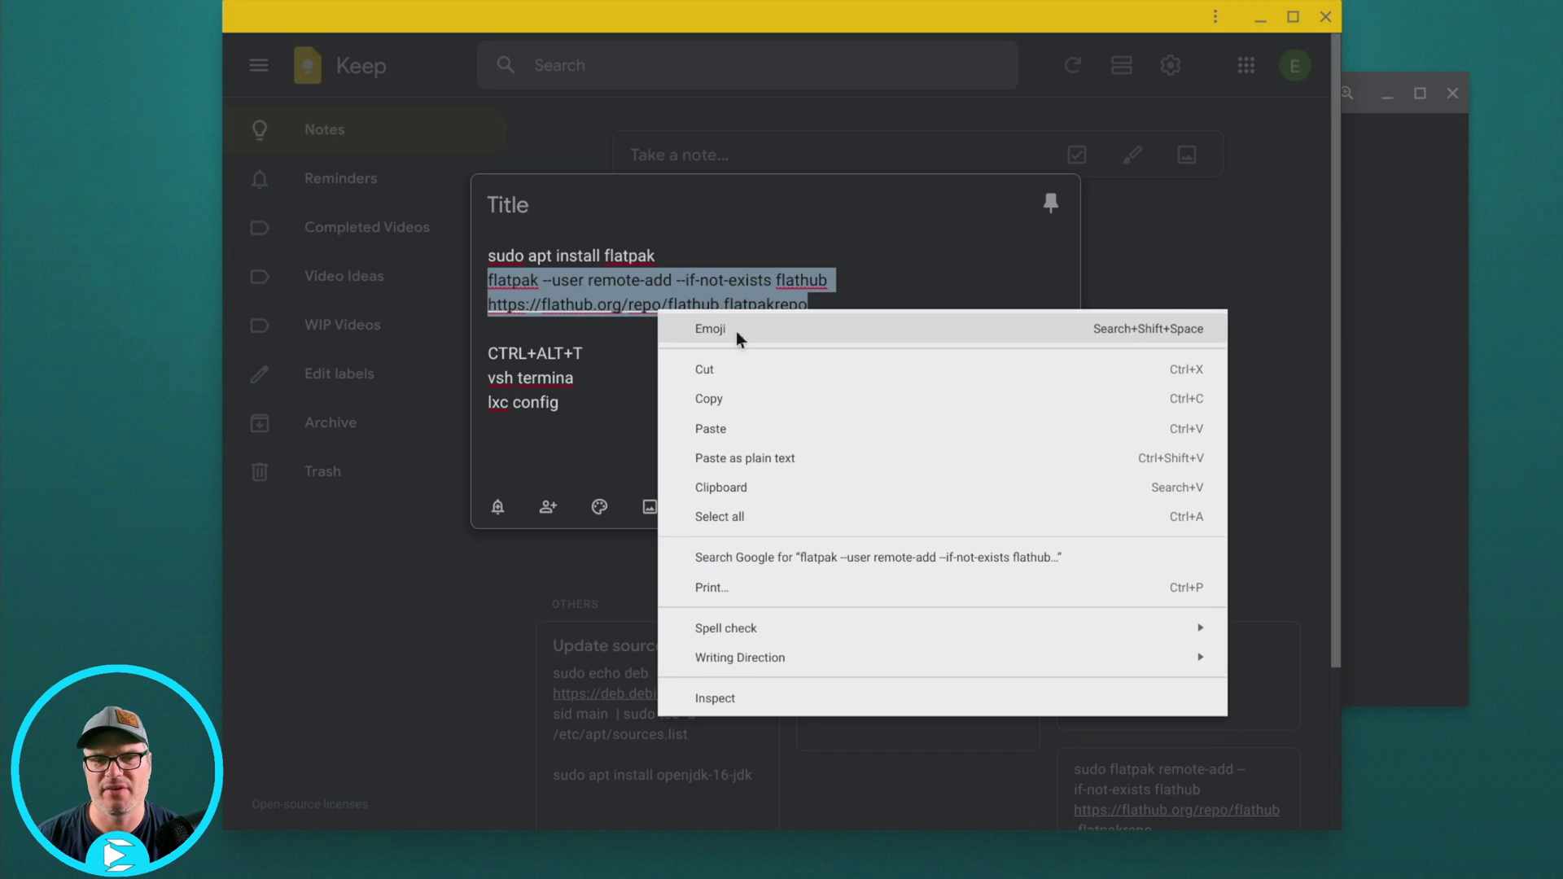
click(720, 394)
click(1388, 352)
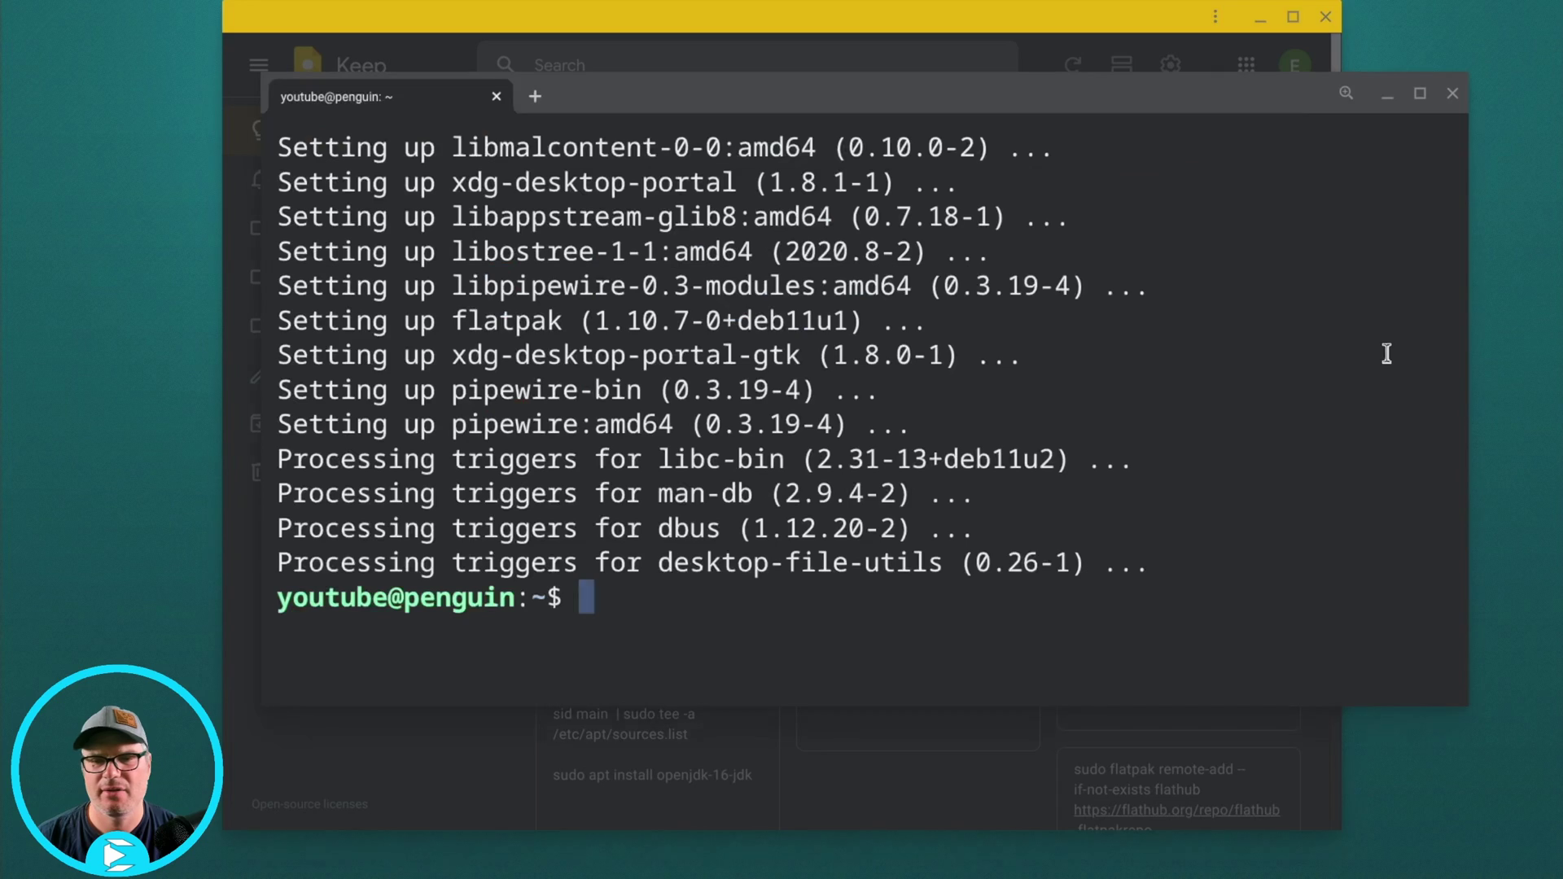
right_click(630, 611)
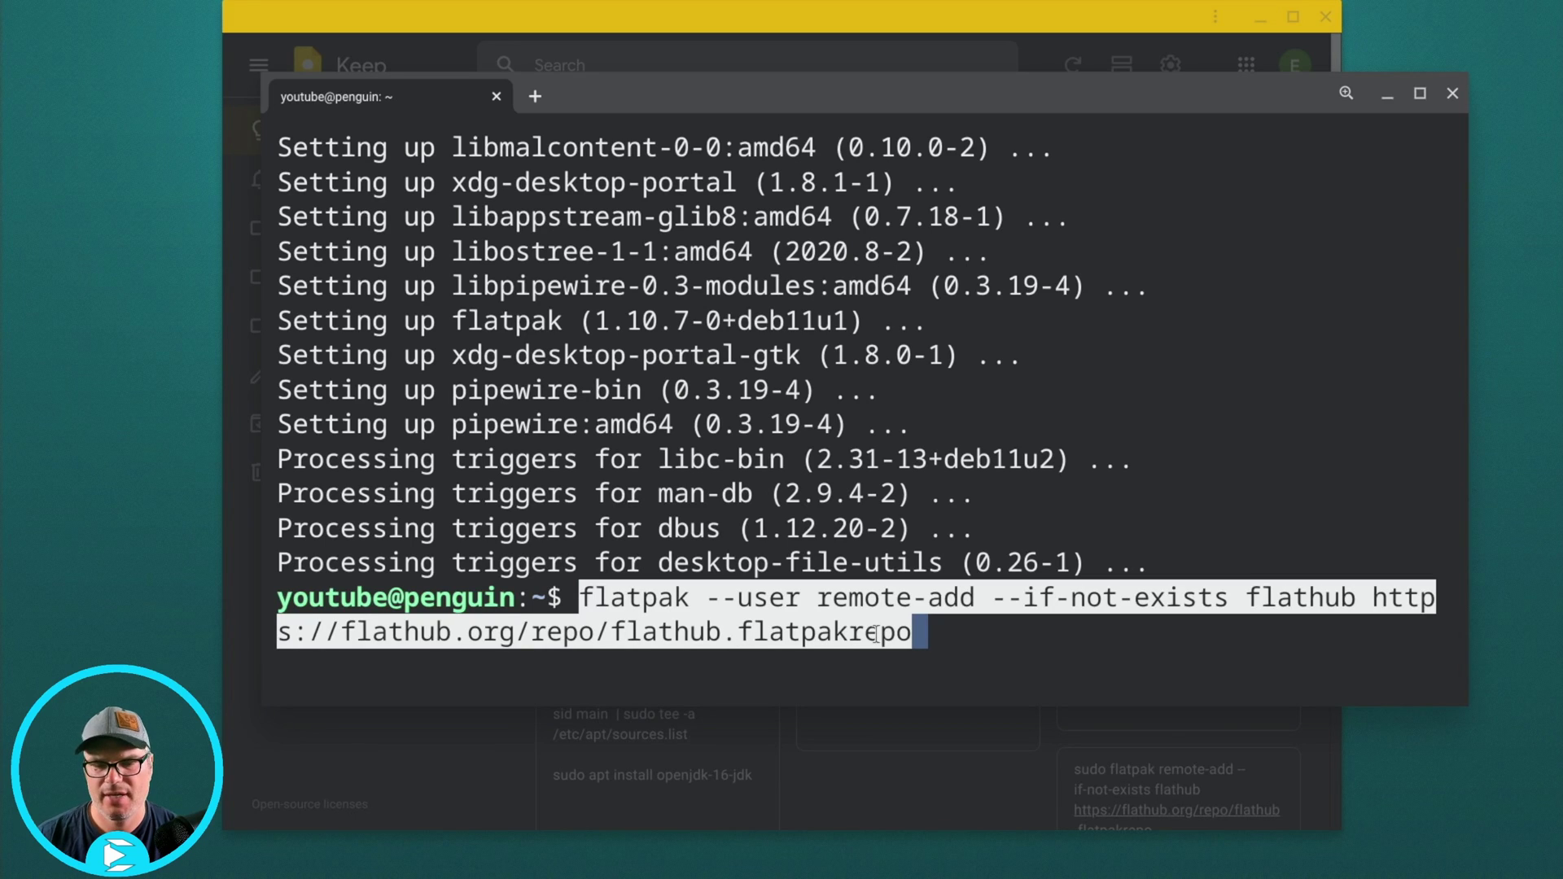
key(Return)
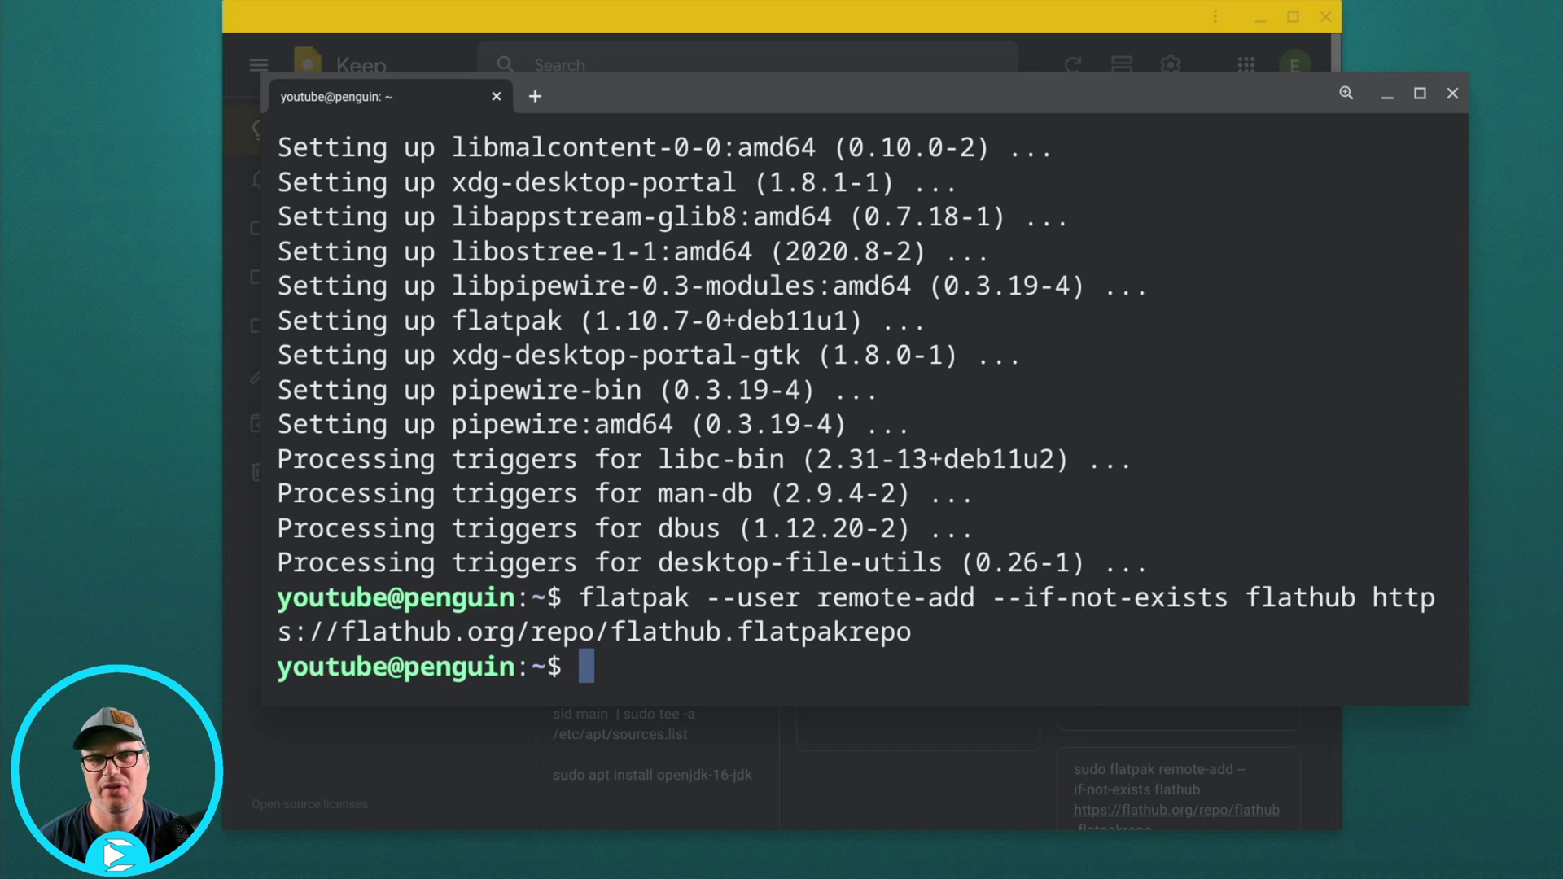
Minimize Keep and bring up Flathub's Aisleriot Solitaire page in Chrome
click(1262, 18)
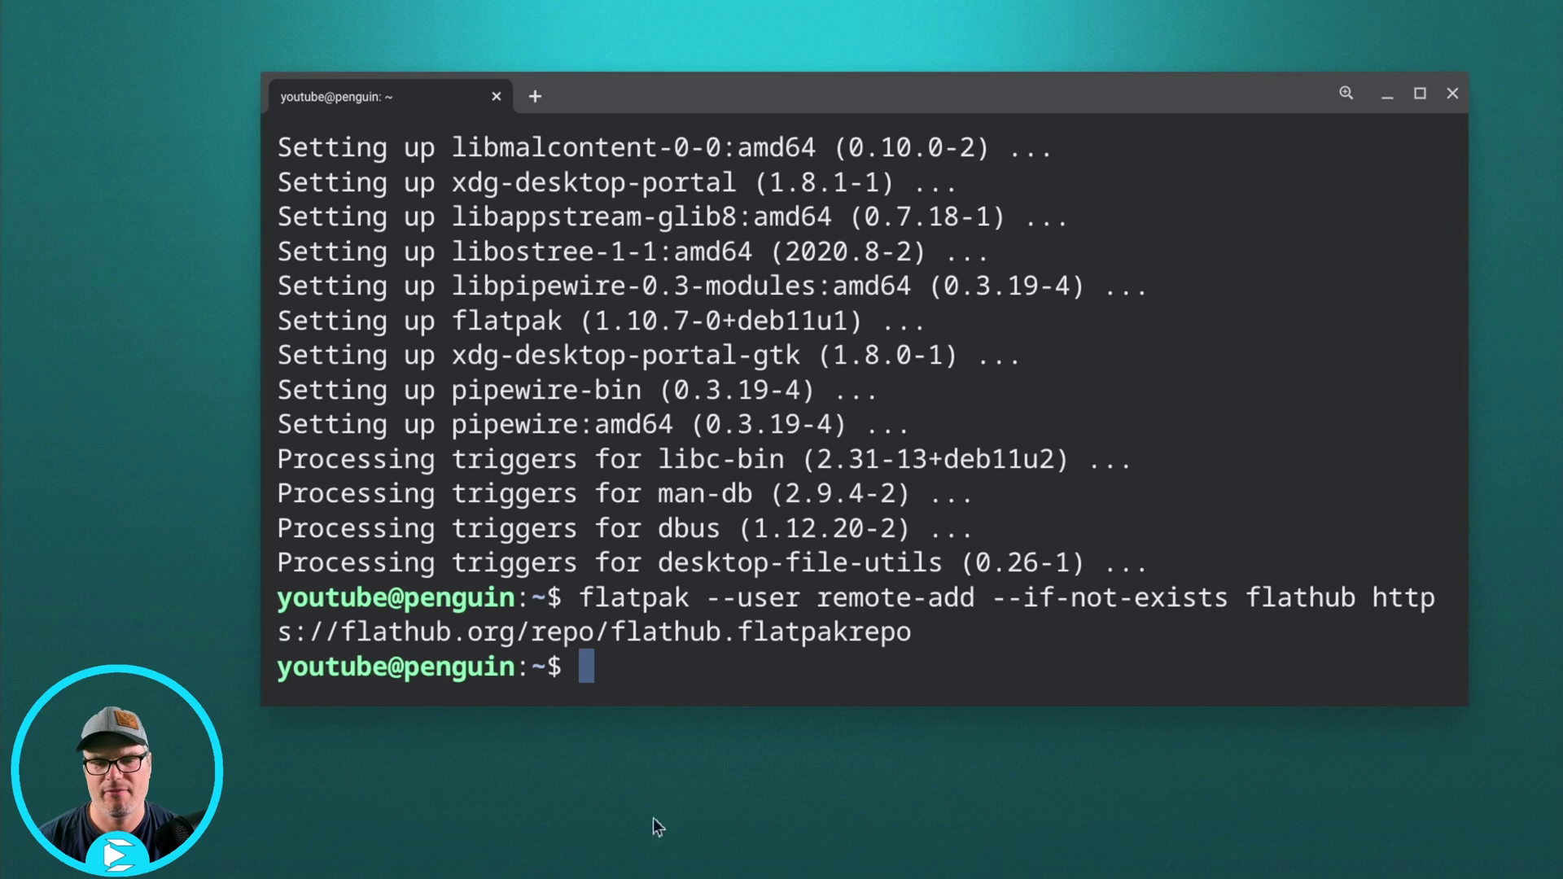
mouse_move(601, 875)
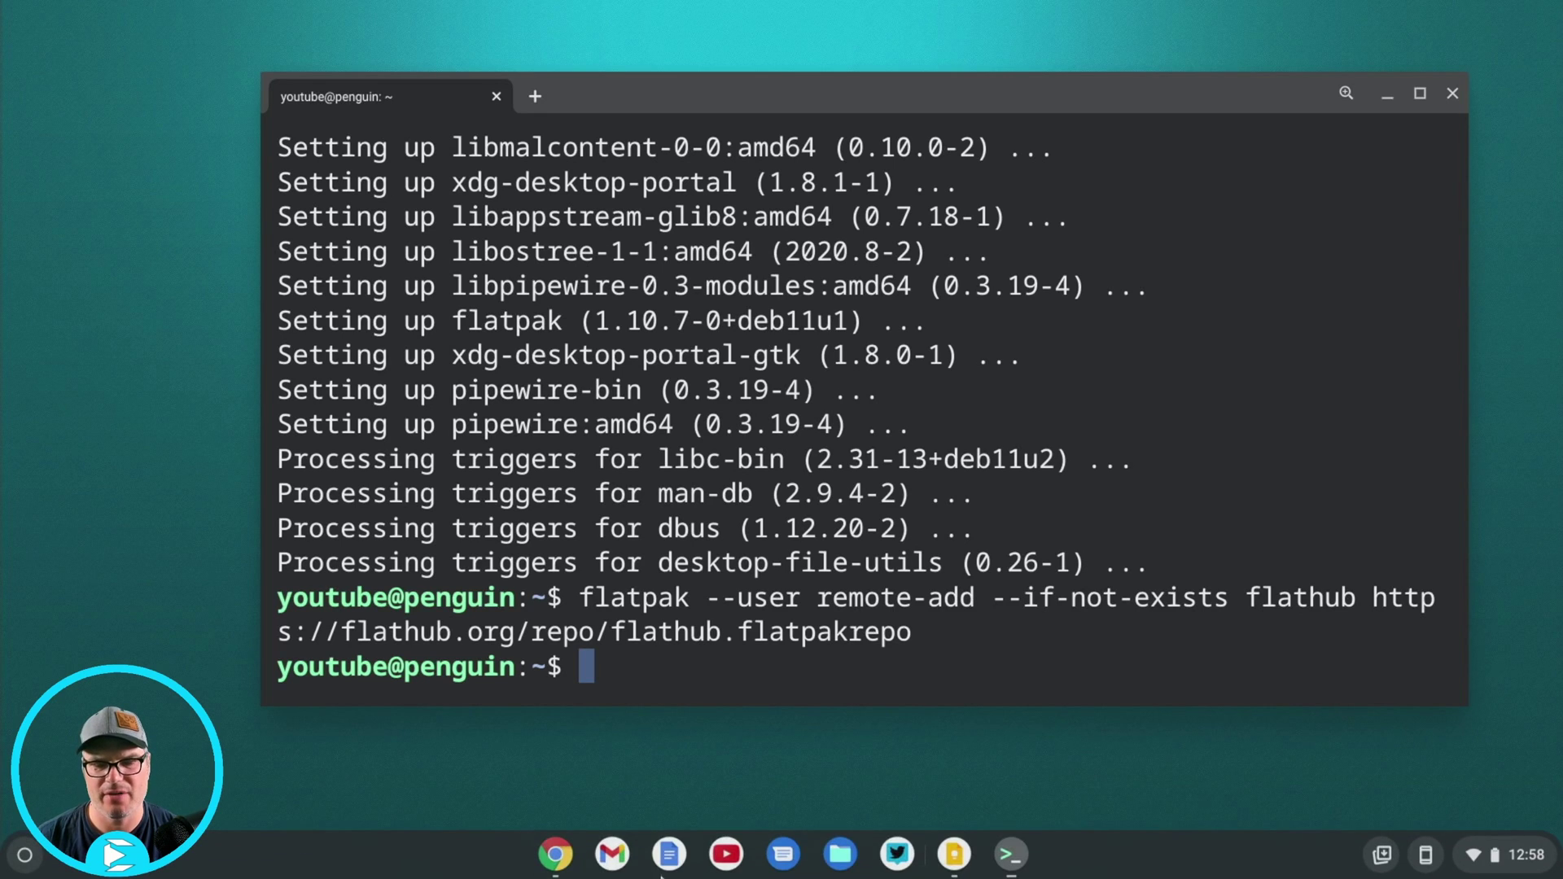
click(560, 855)
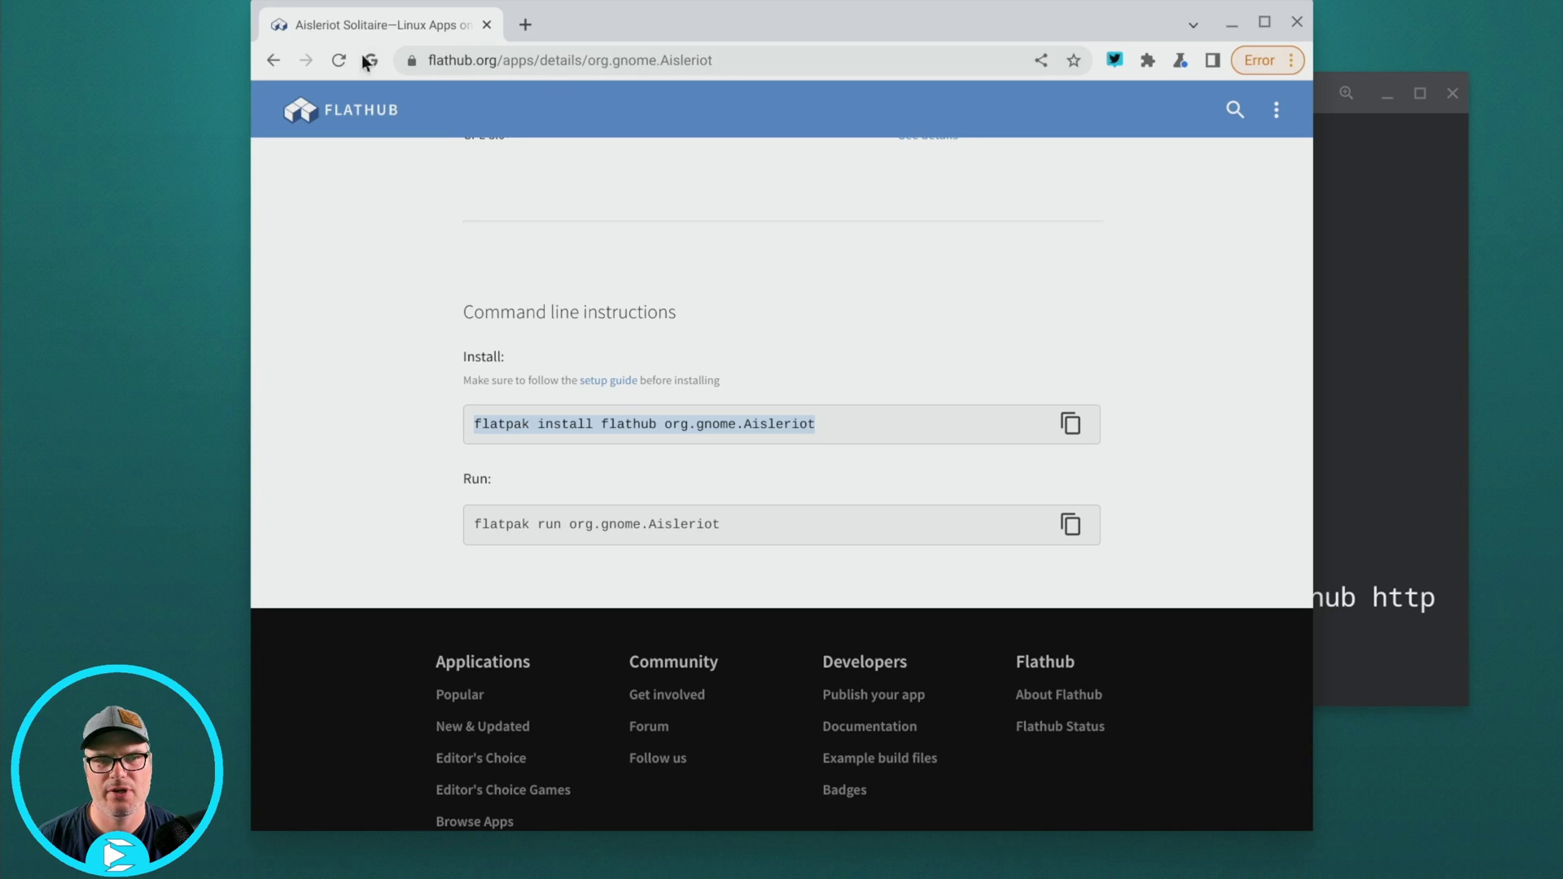
click(350, 112)
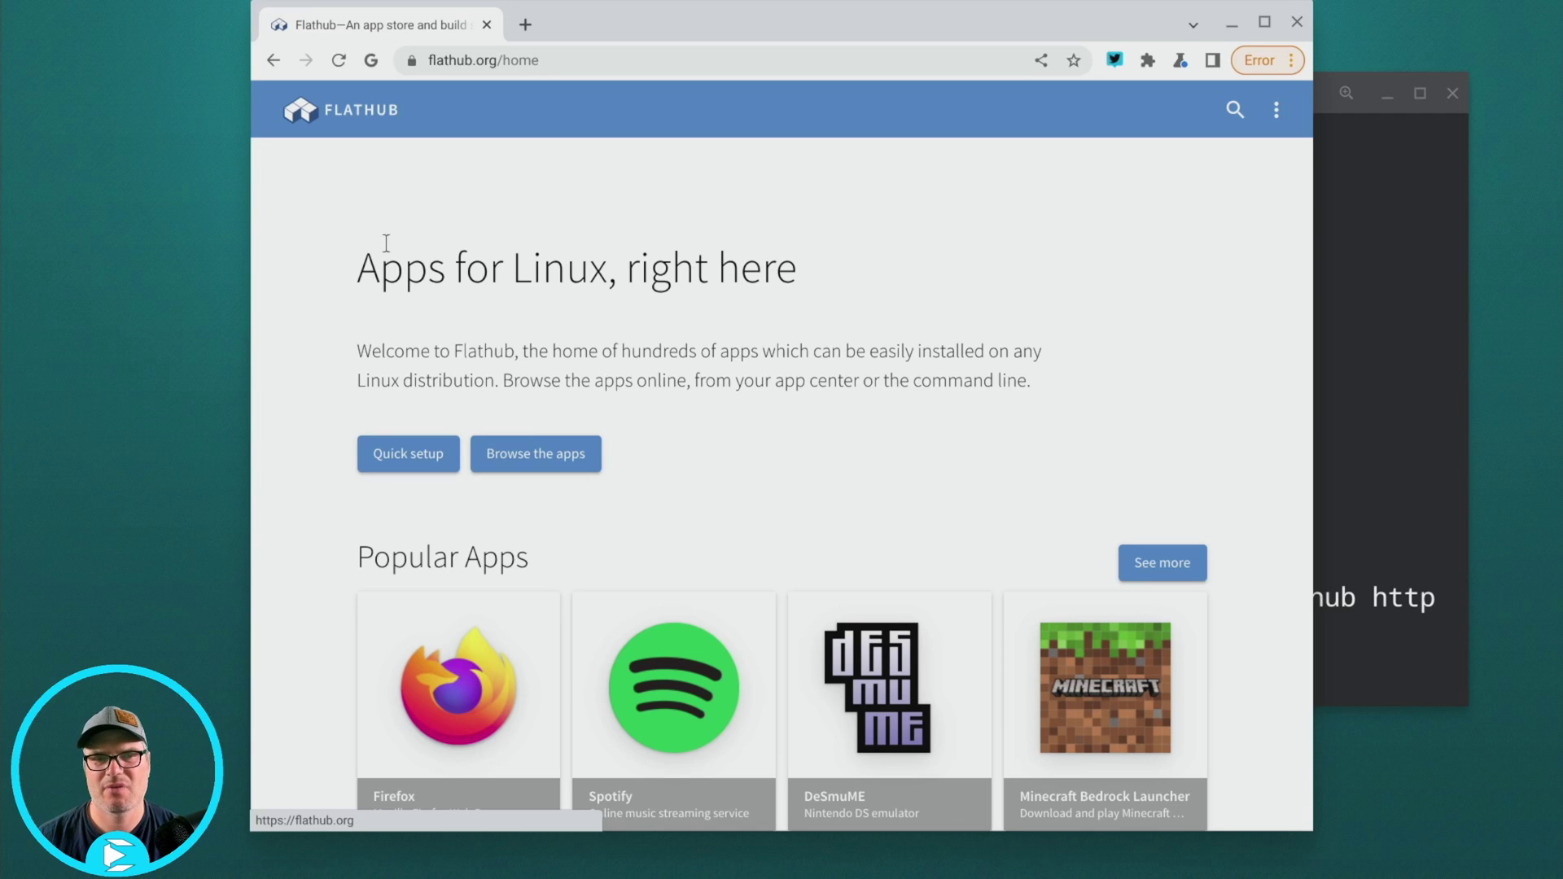
click(551, 471)
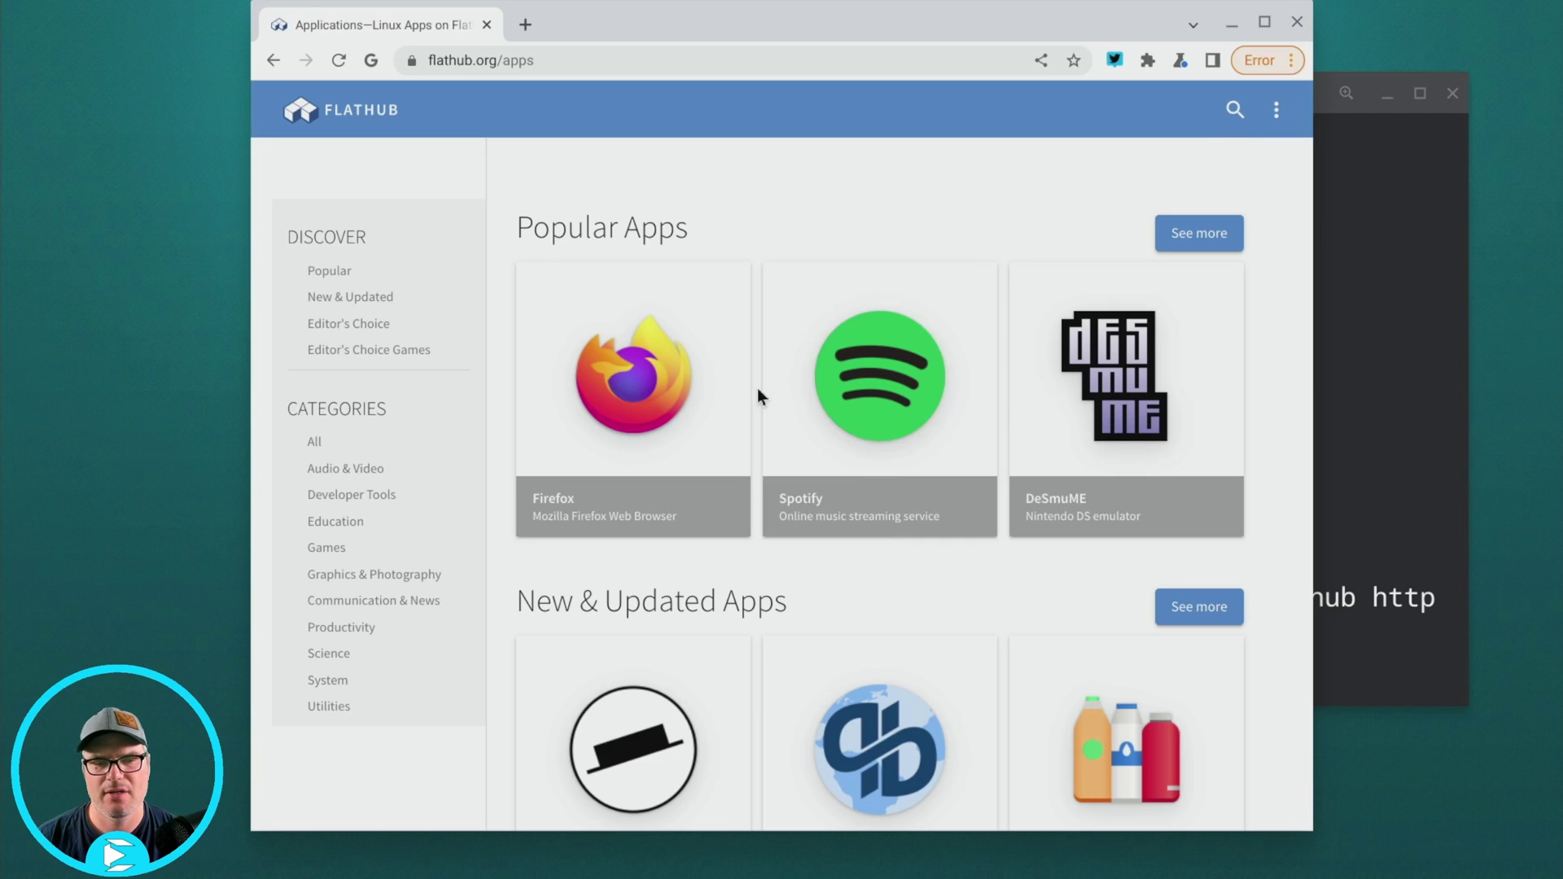
click(334, 551)
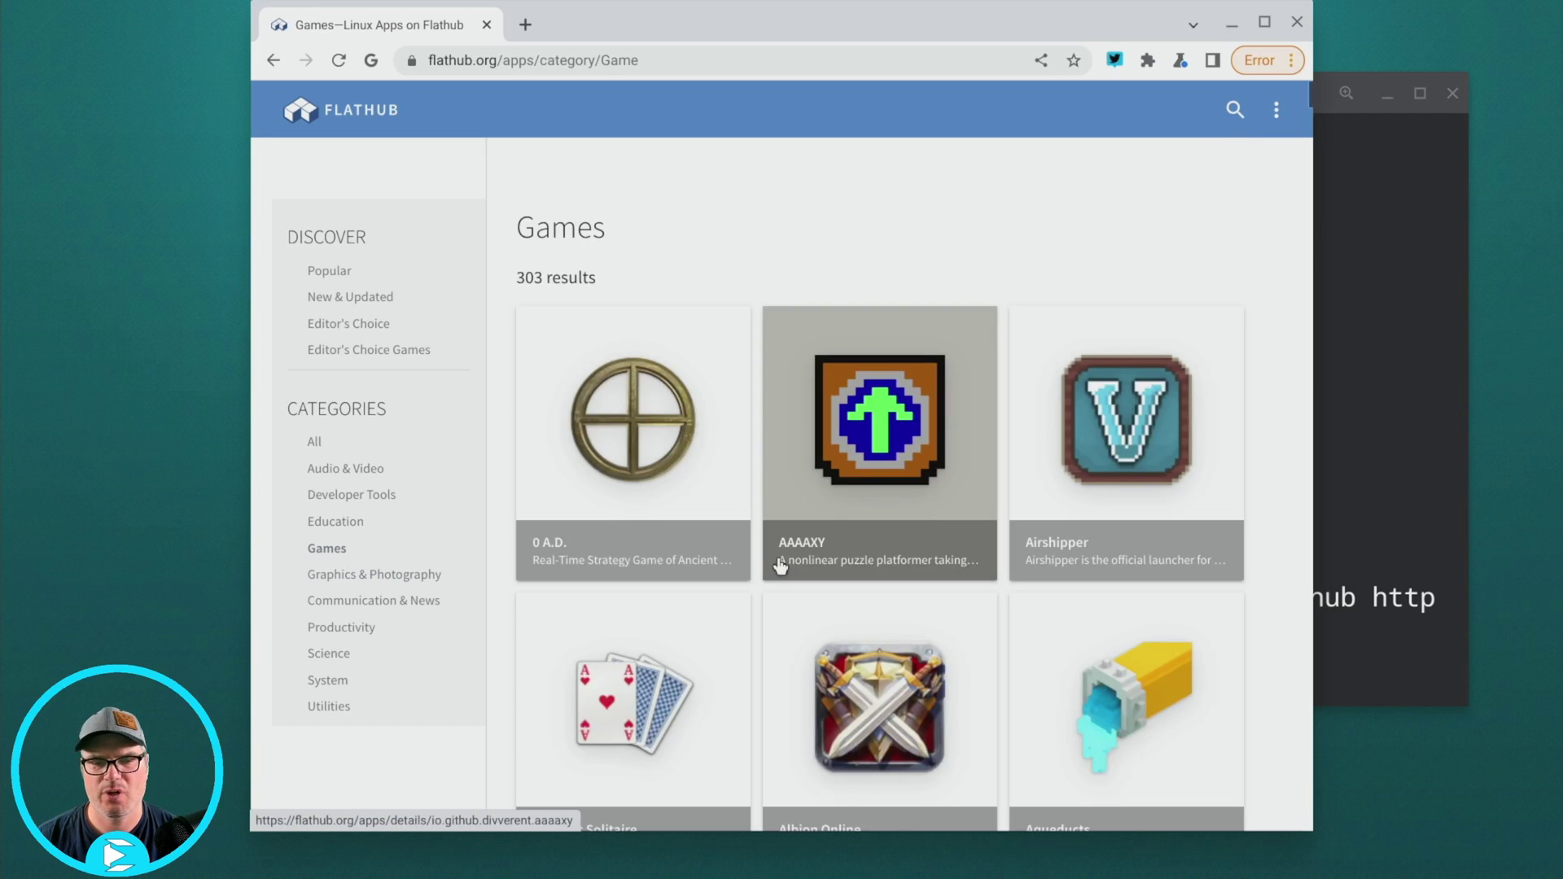
scroll(977, 449, down, 1)
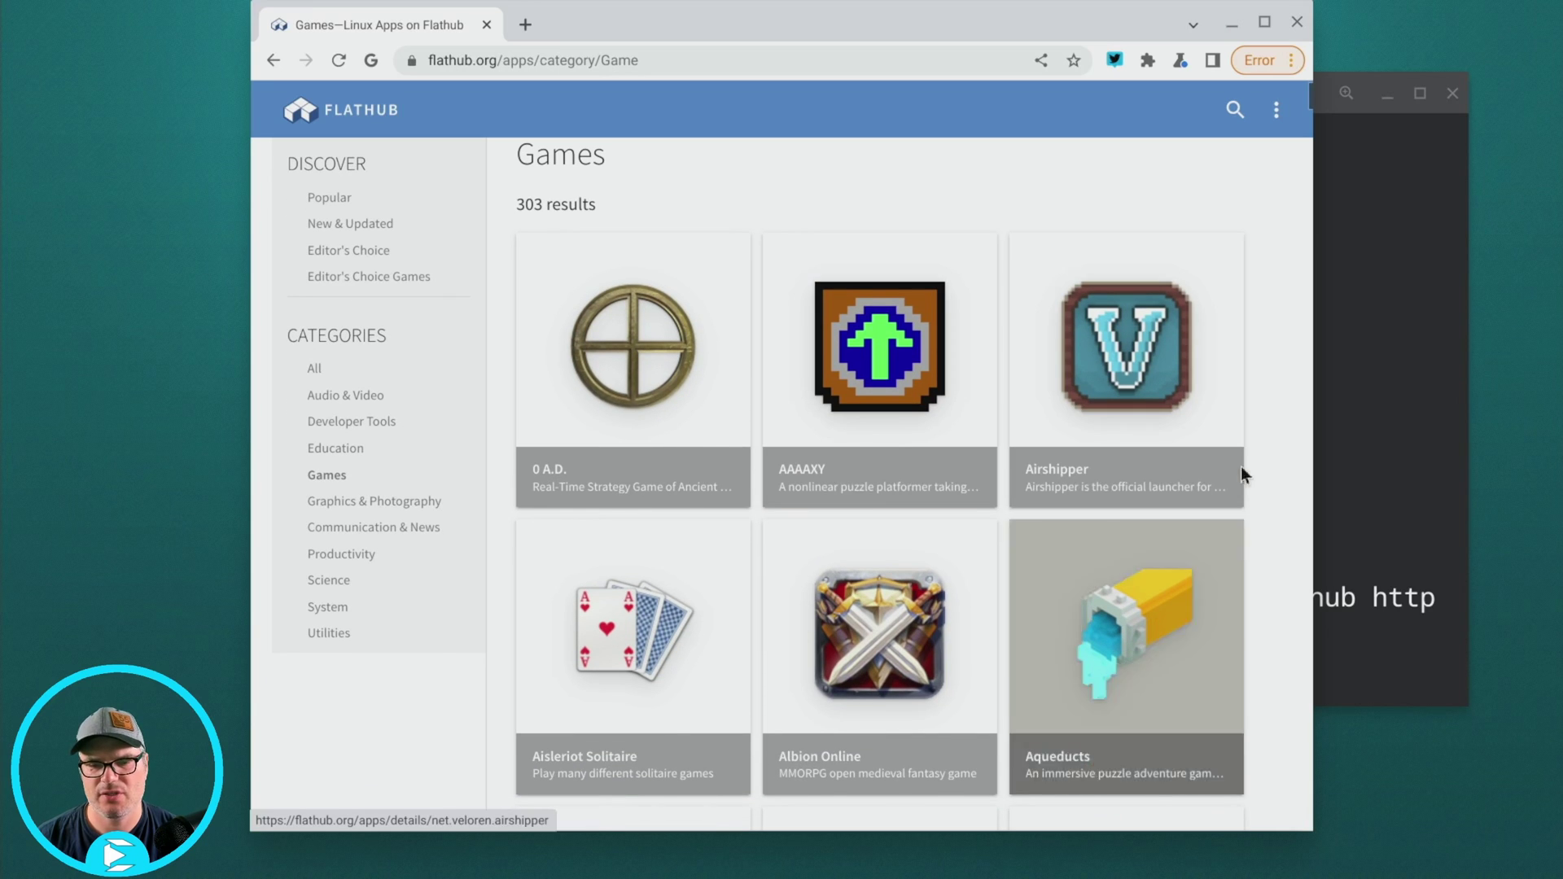
click(652, 716)
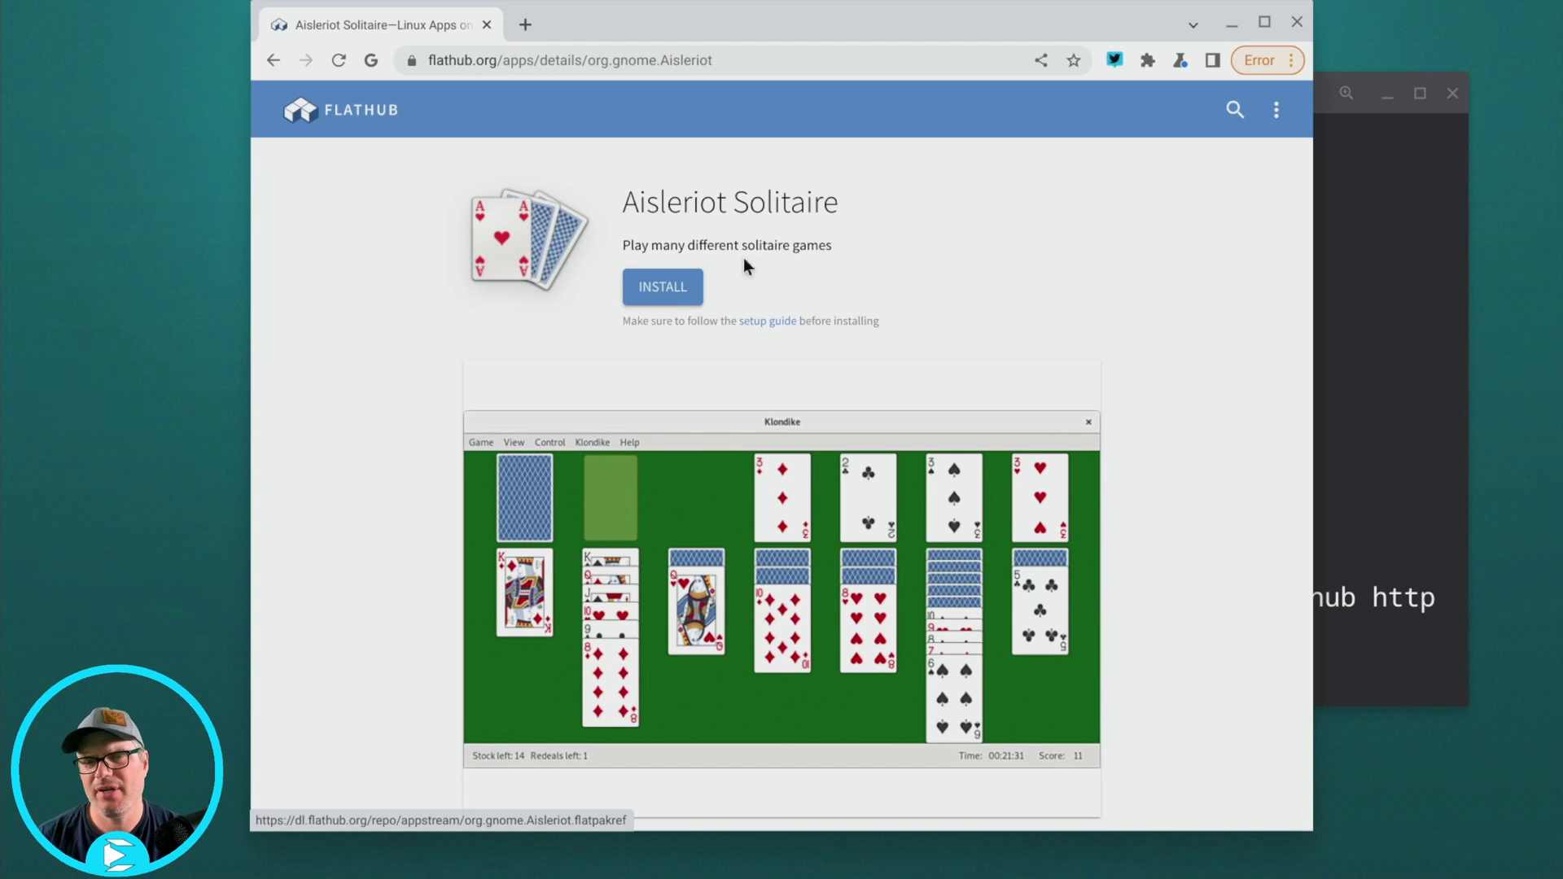
scroll(868, 271, down, 12)
scroll(868, 272, down, 2)
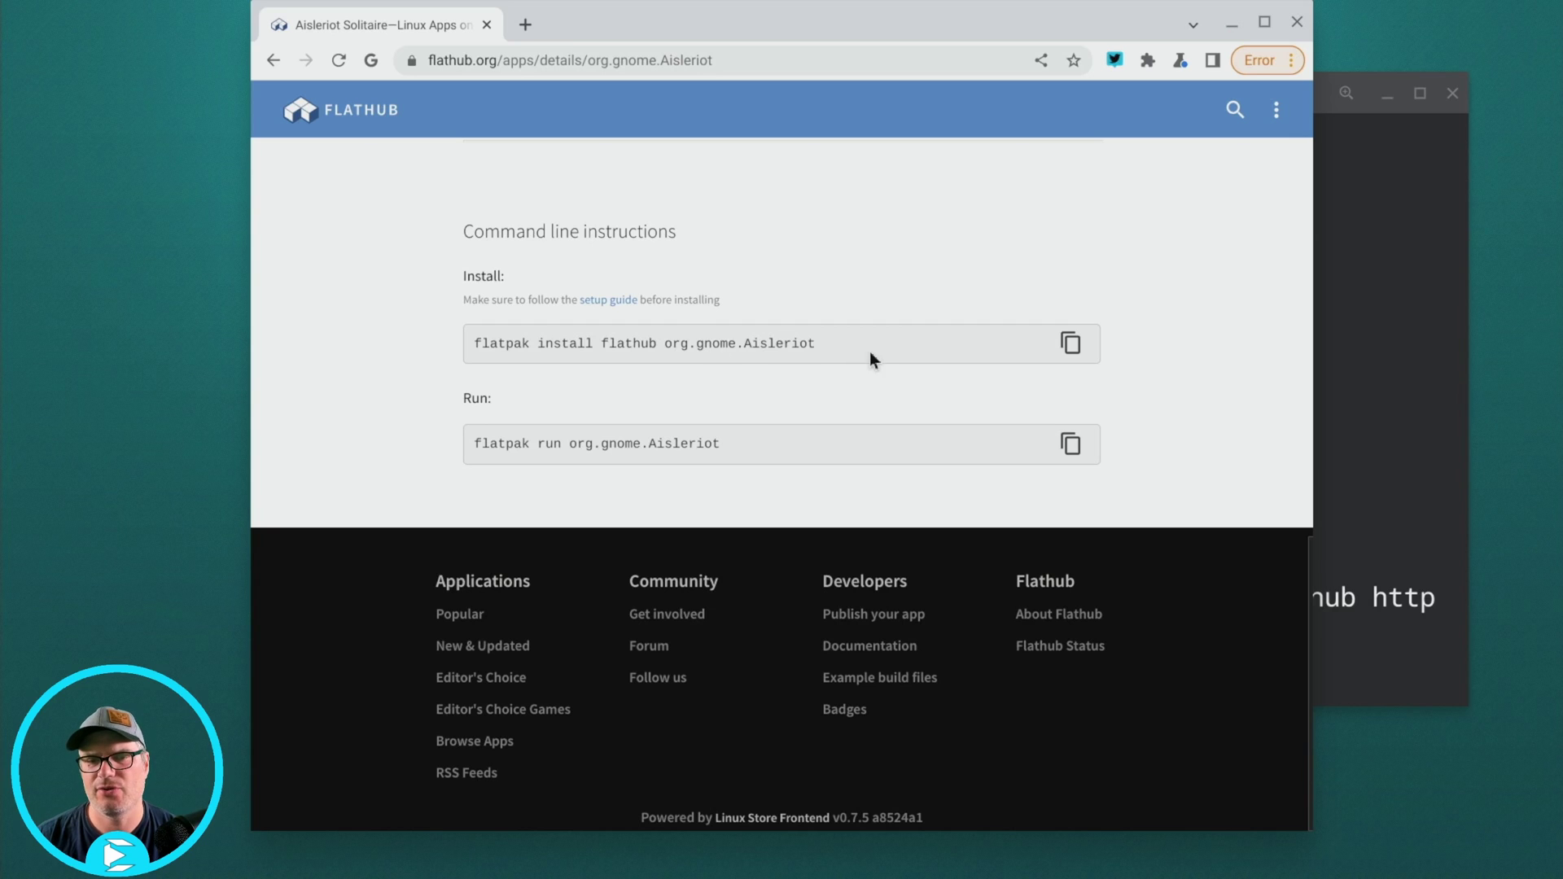
scroll(870, 350, up, 10)
scroll(864, 320, down, 10)
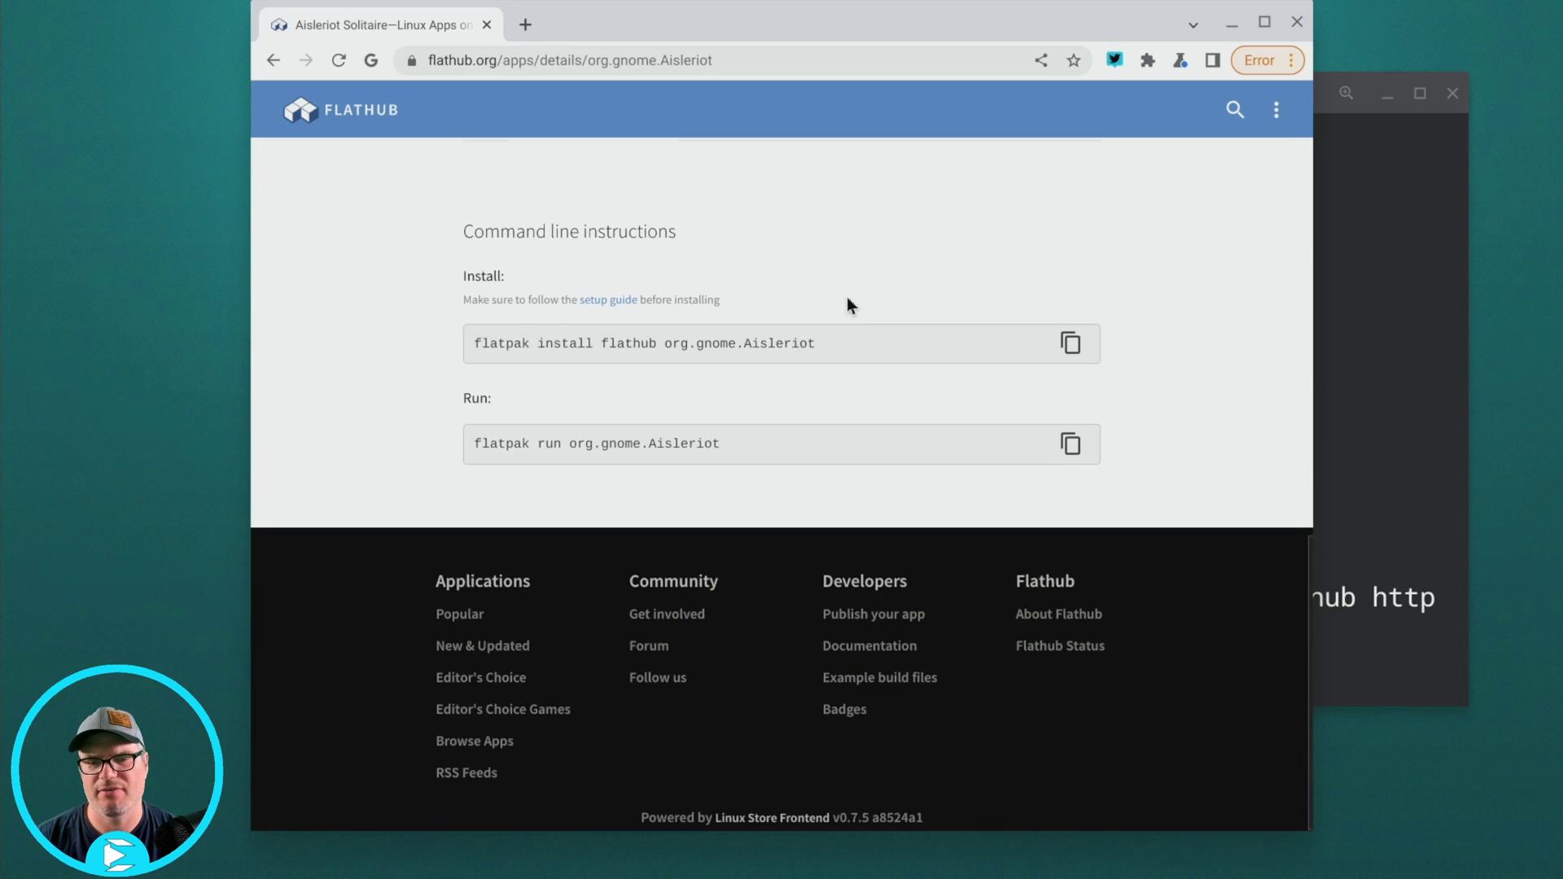
click(1071, 345)
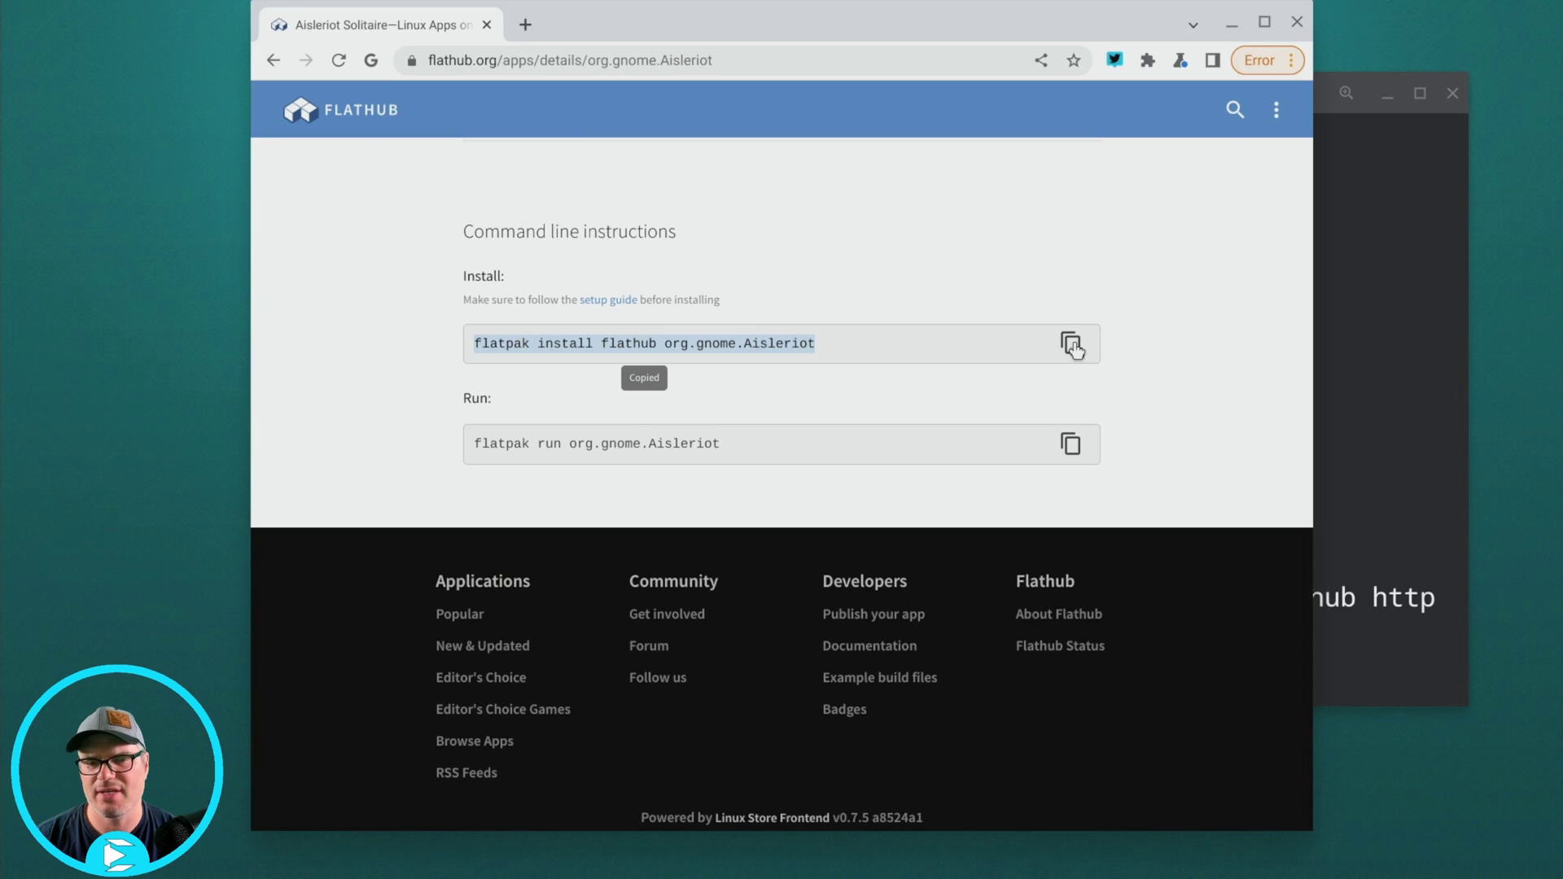
Install Aisleriot from Flathub with the pasted command, answering y to both prompts
click(1393, 223)
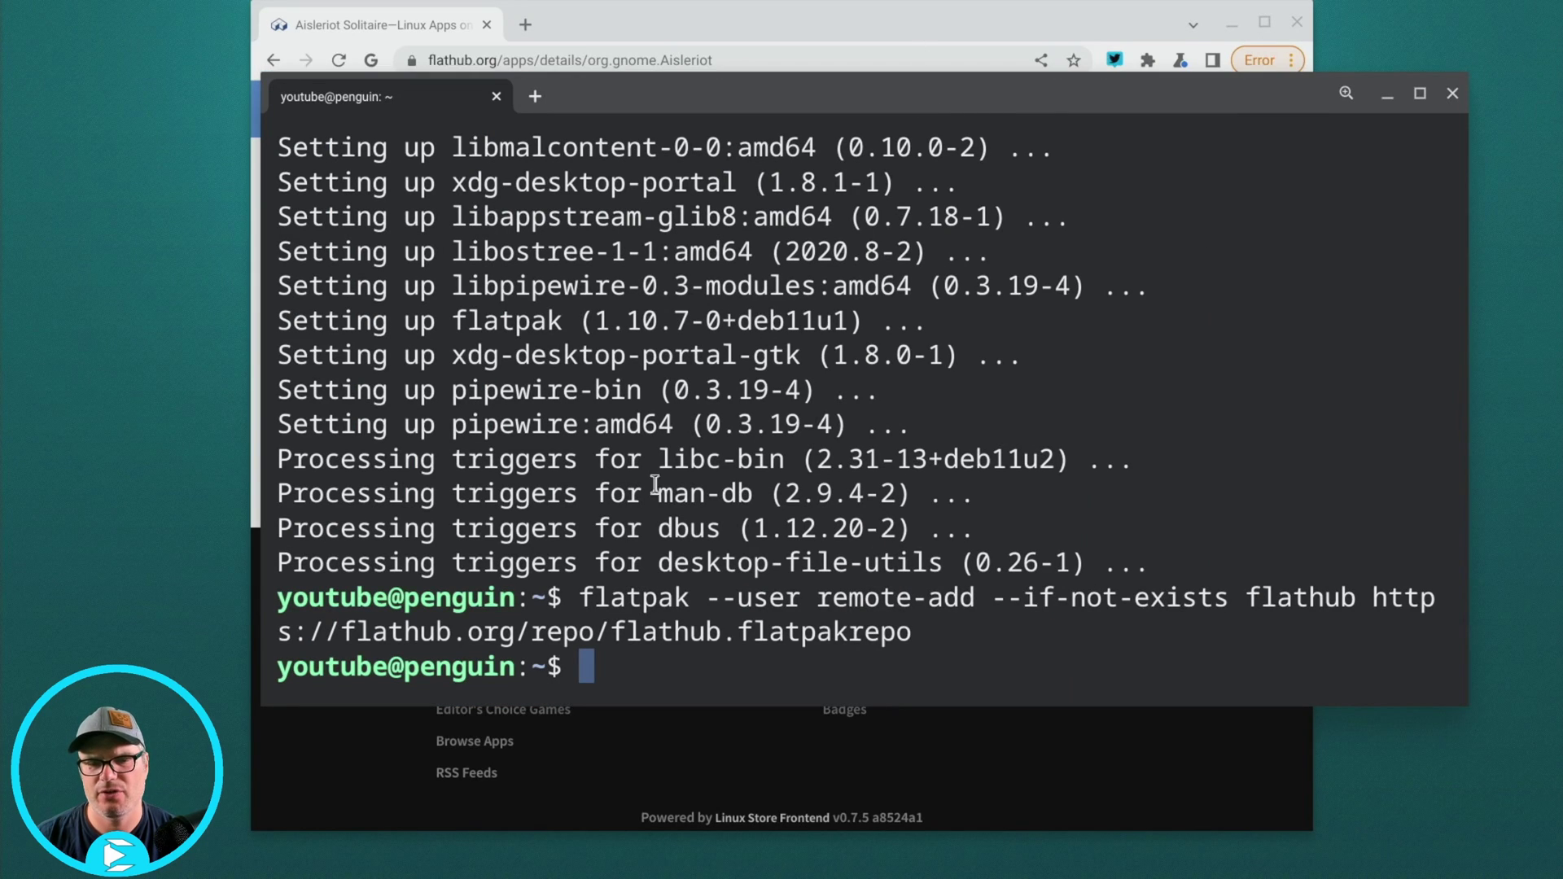
key(ctrl+shift+v)
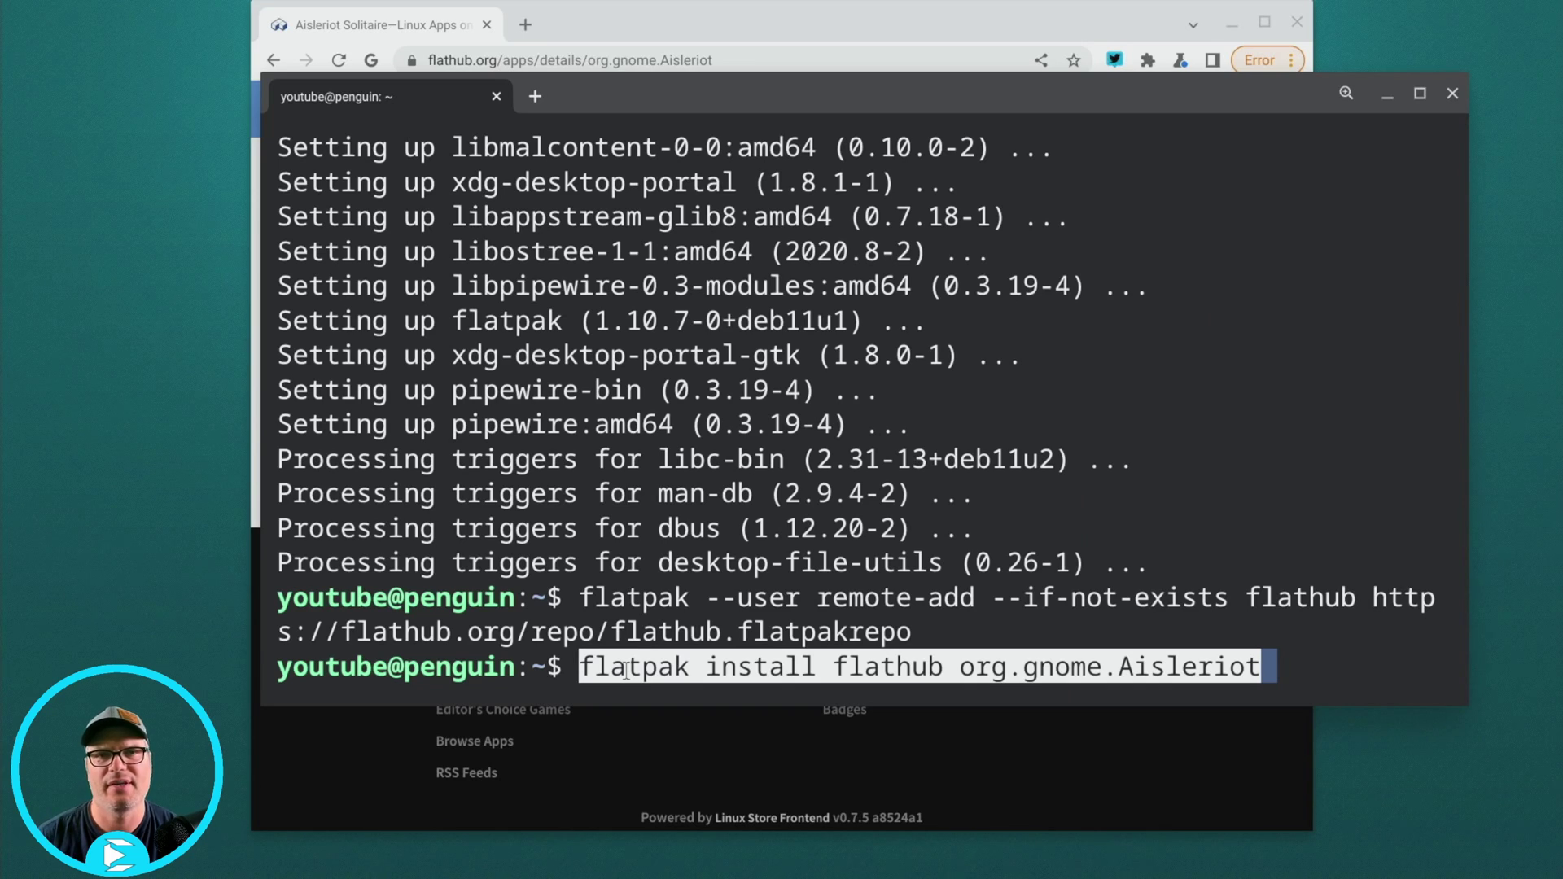
key(Return)
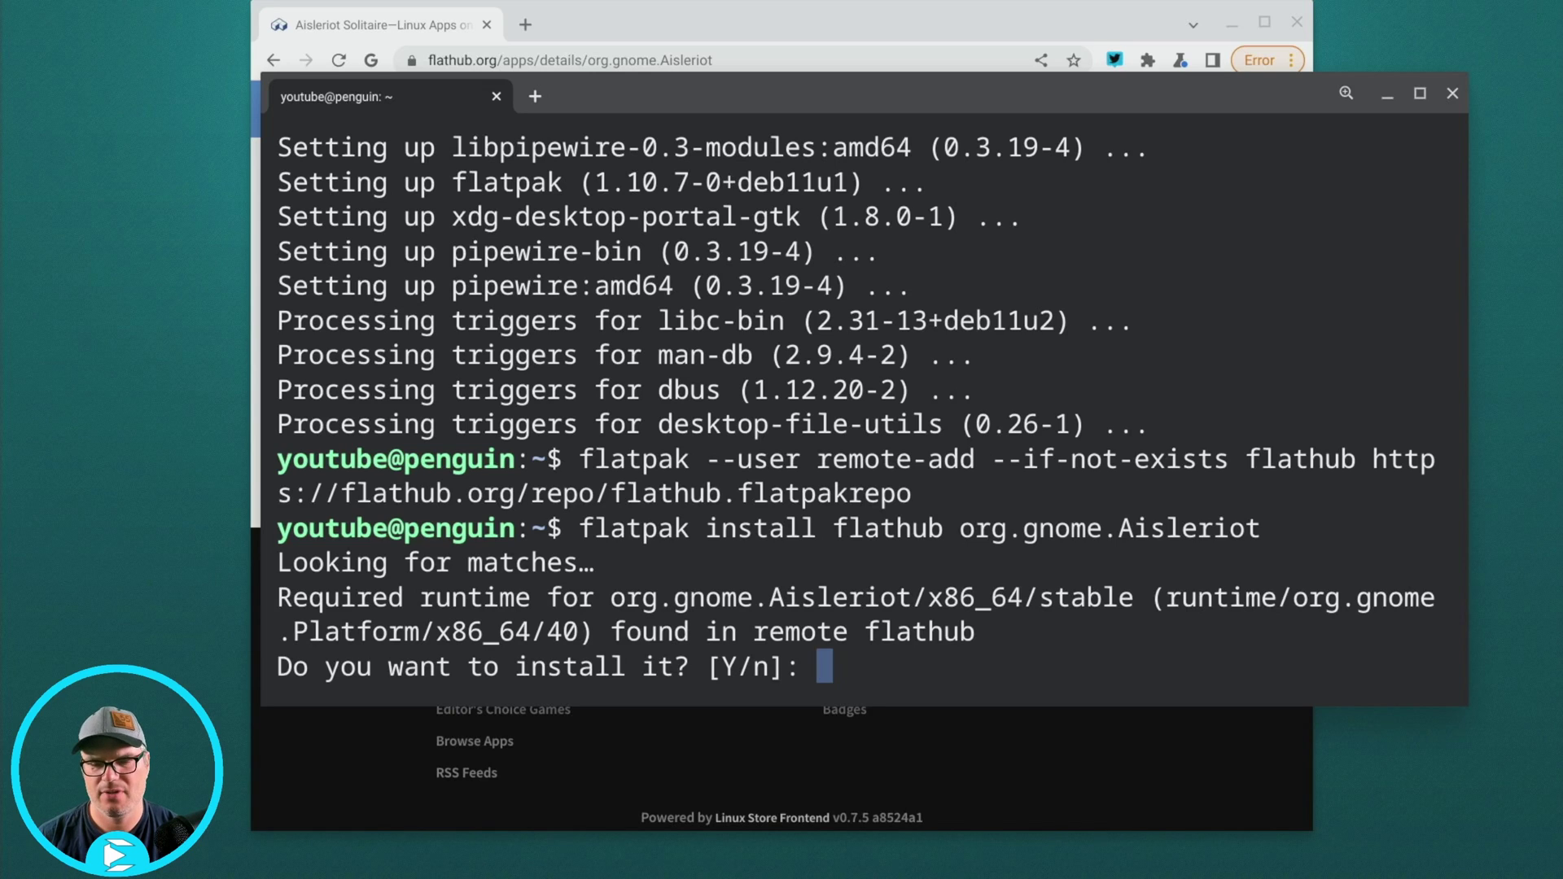
text(y)
key(Return)
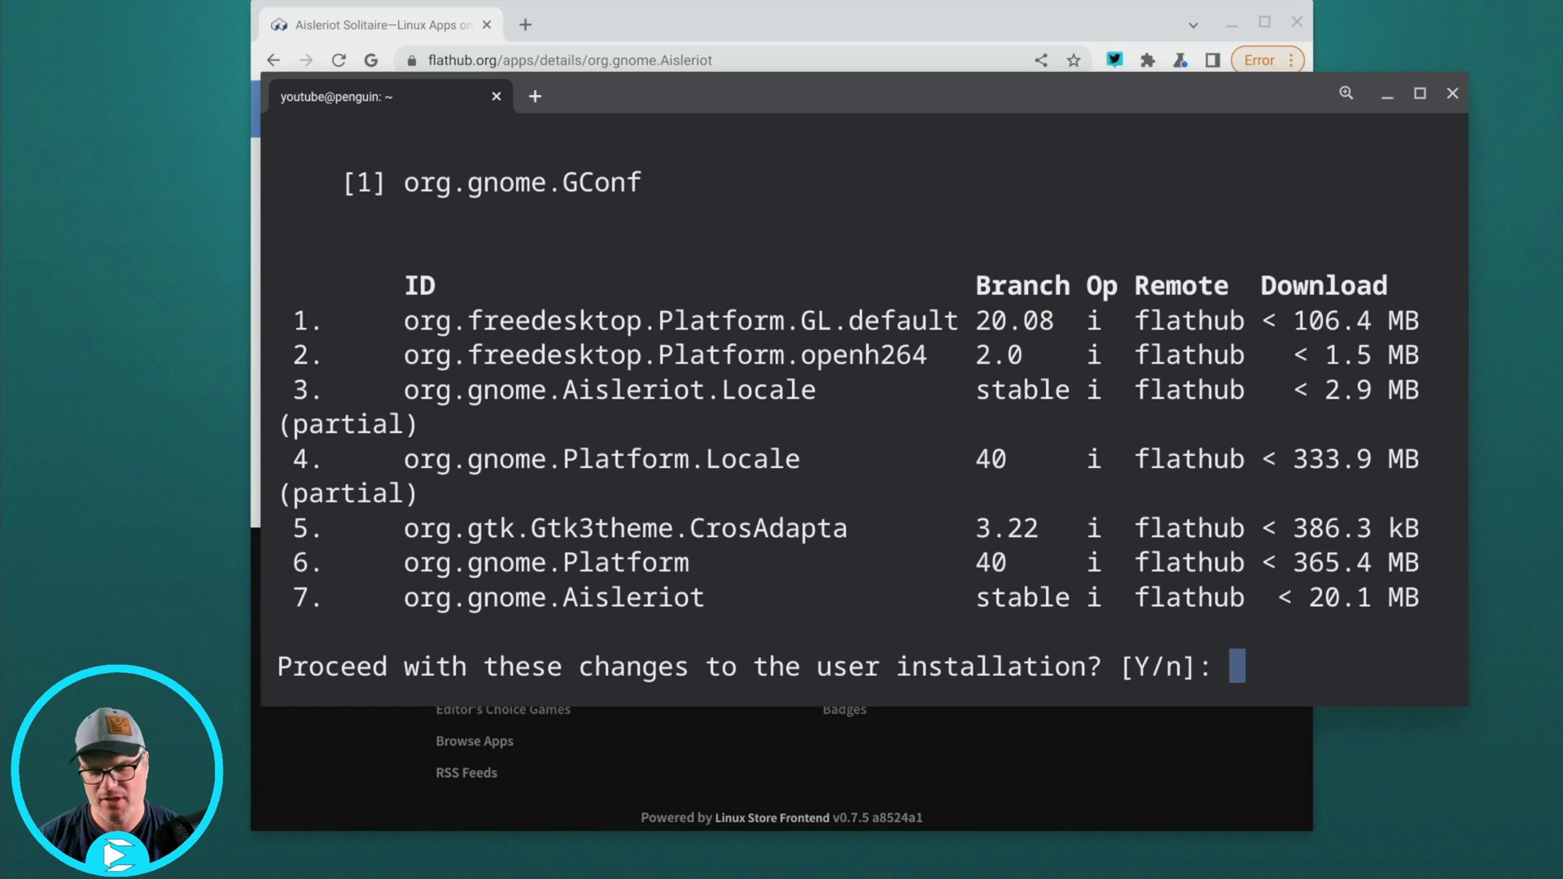
text(y)
key(Return)
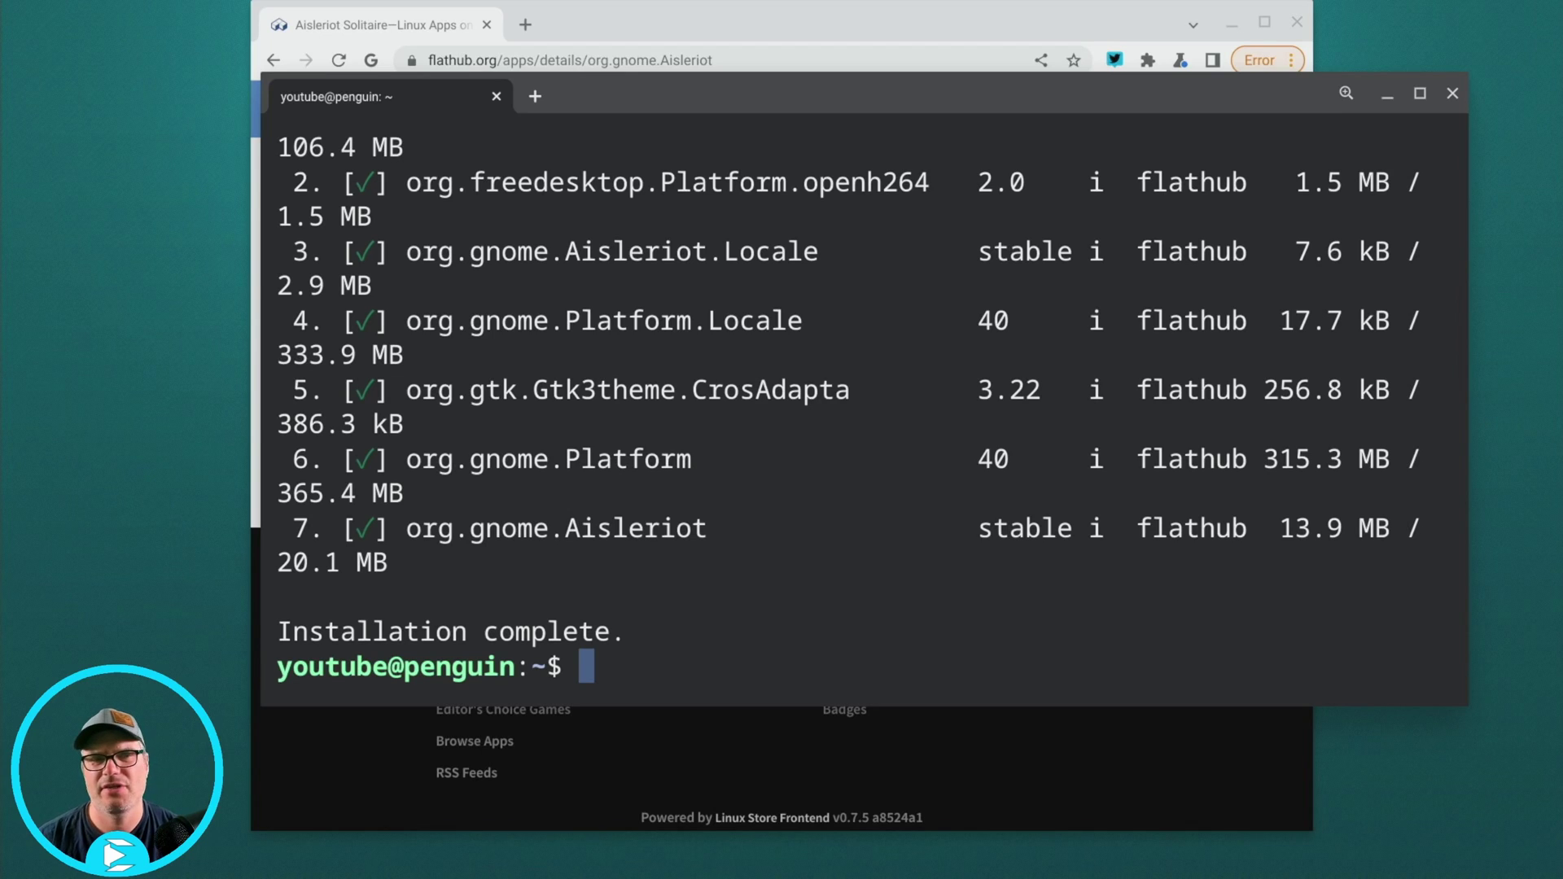
click(937, 16)
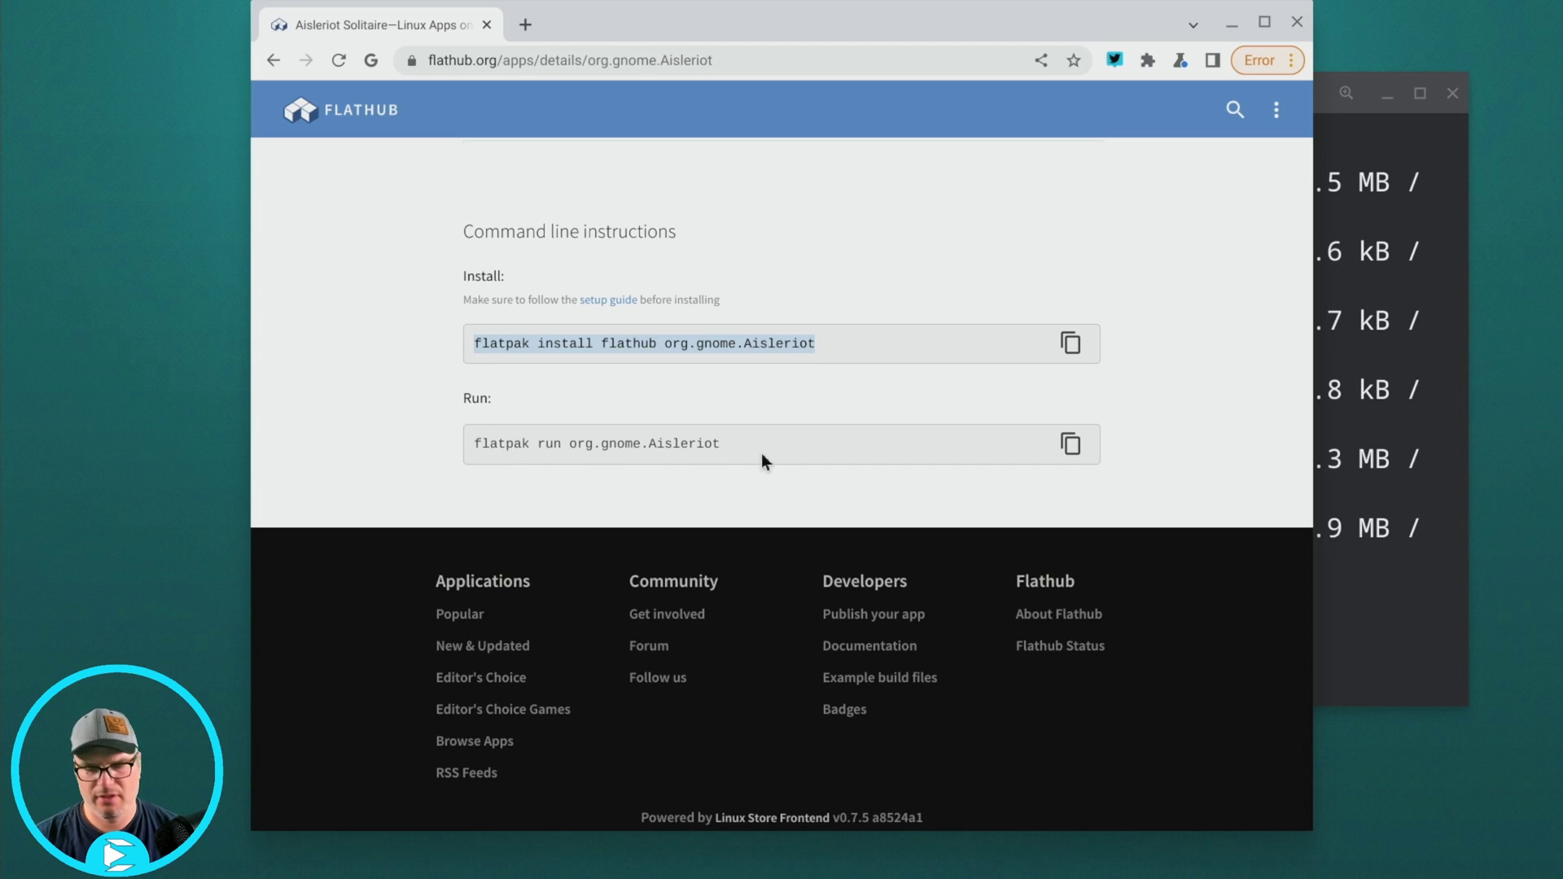
key(super)
Confirm AisleRiot Solitaire appears in the launcher's Linux apps folder, then dismiss the launcher
click(782, 636)
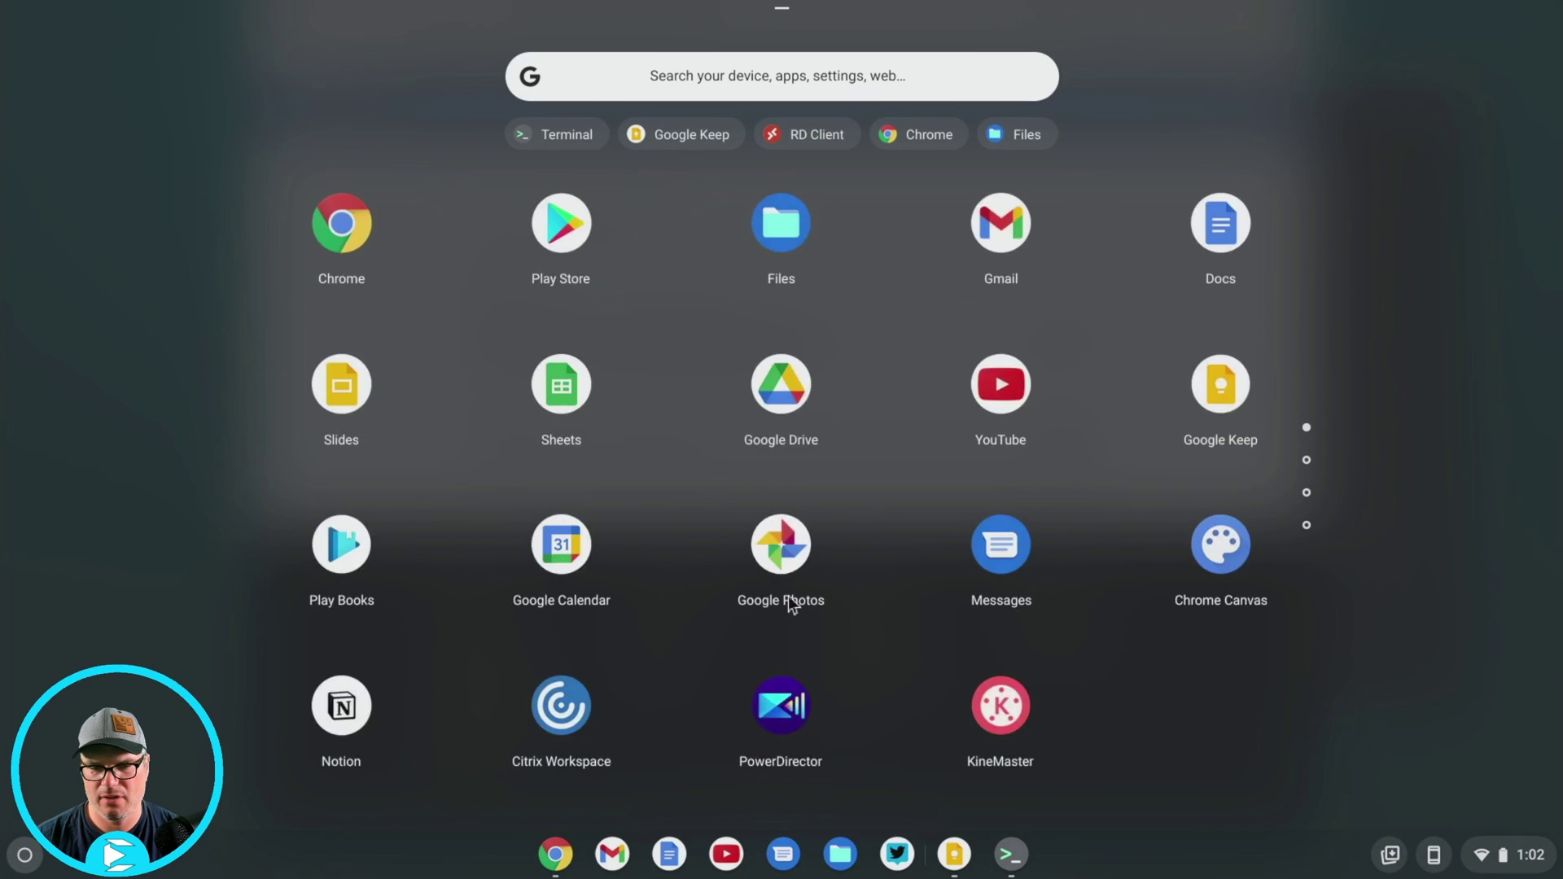
scroll(788, 595, down, 3)
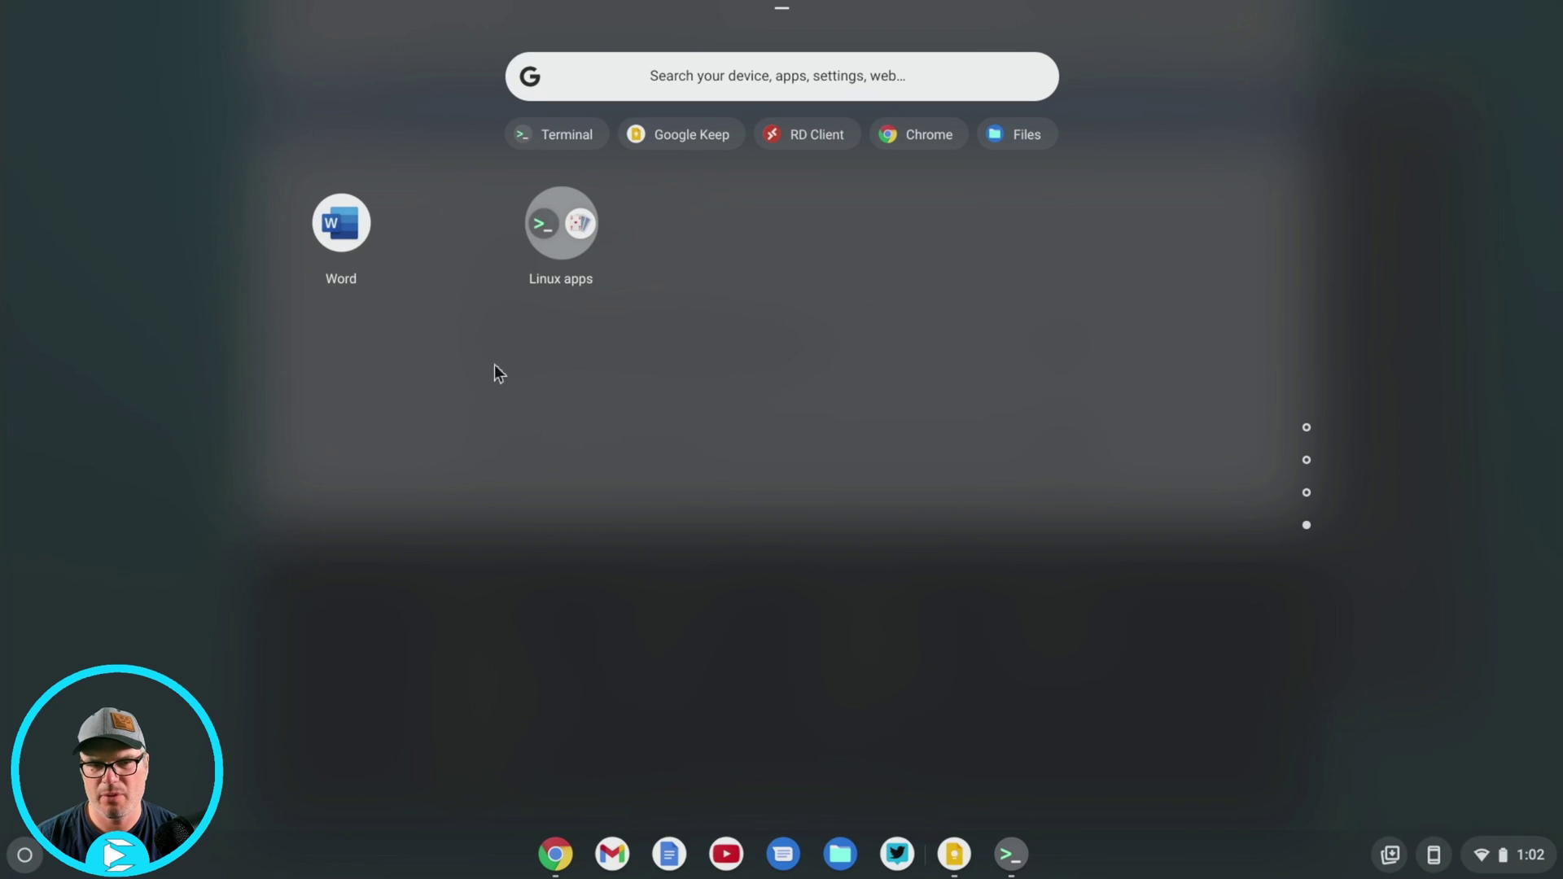
click(556, 258)
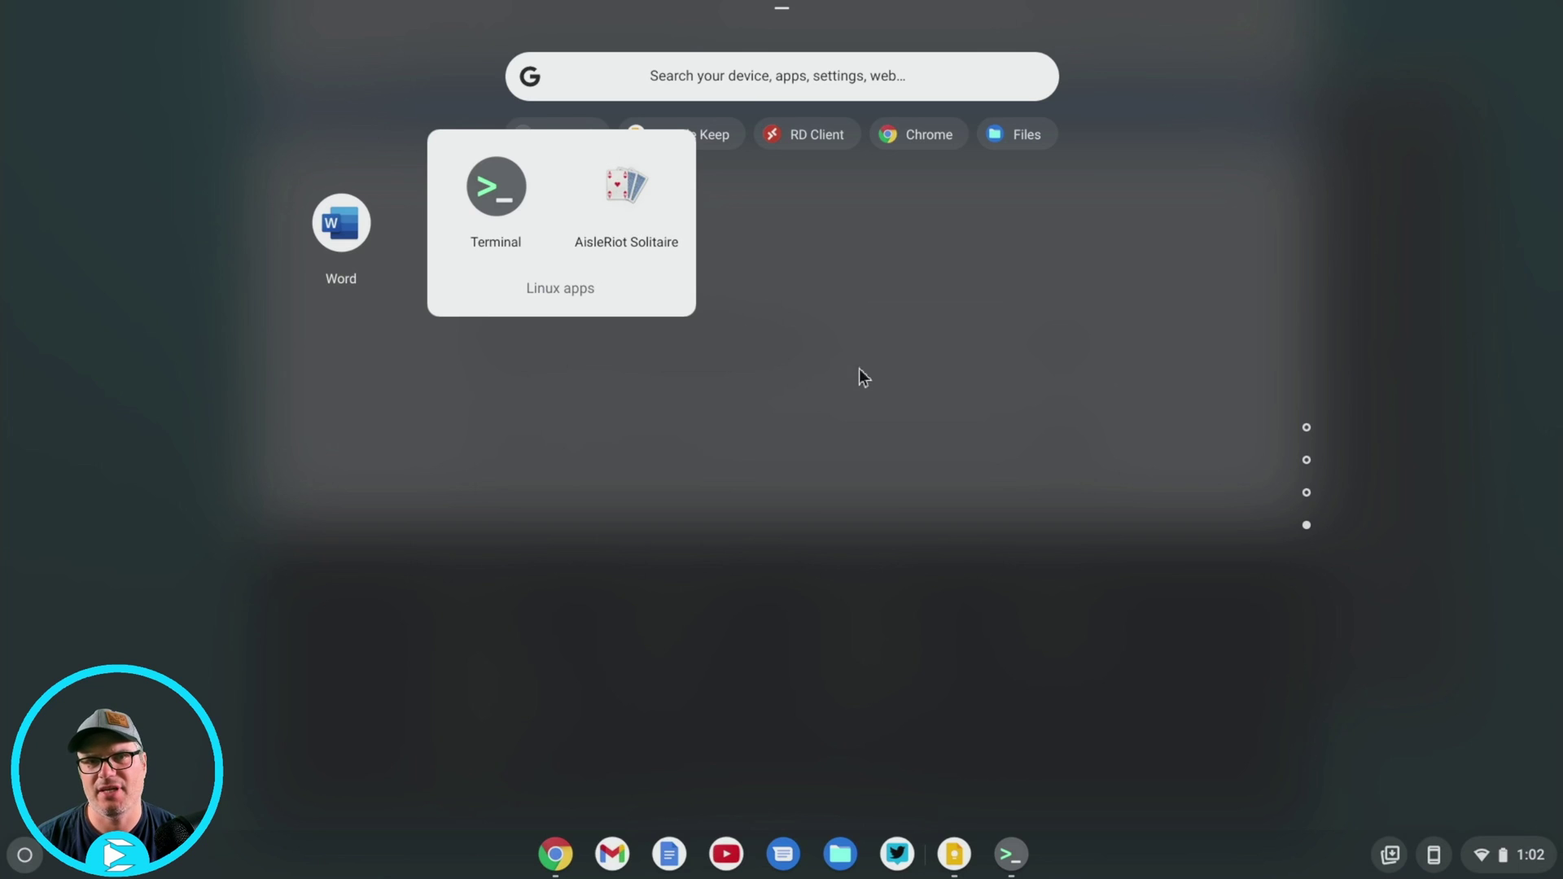
click(898, 444)
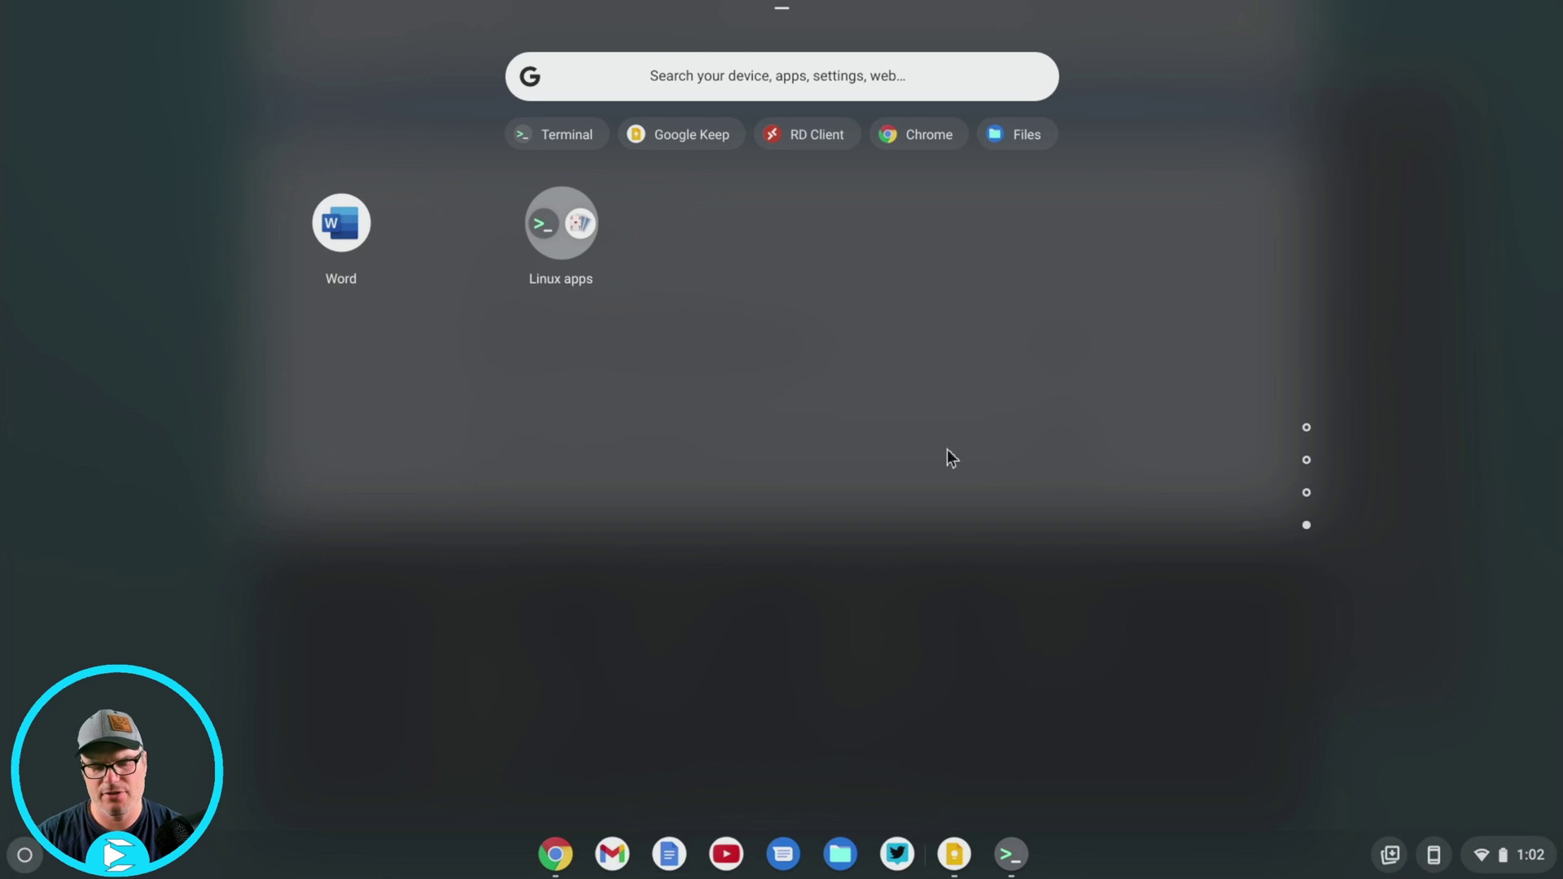
click(946, 448)
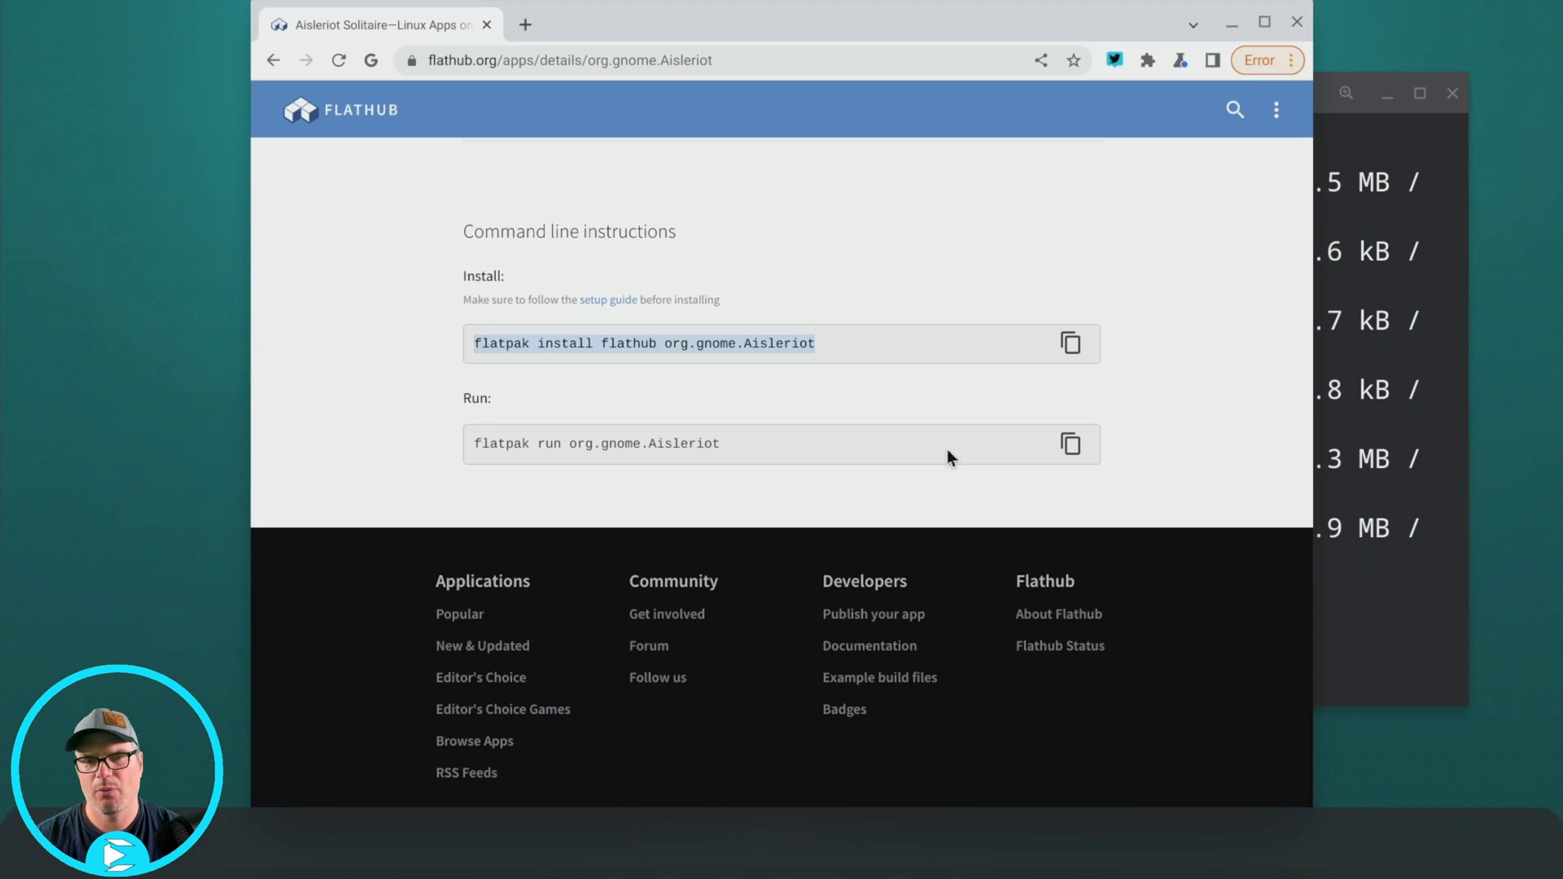
Copy Flathub's 'flatpak run org.gnome.Aisleriot' command and run it in the Linux terminal
click(895, 465)
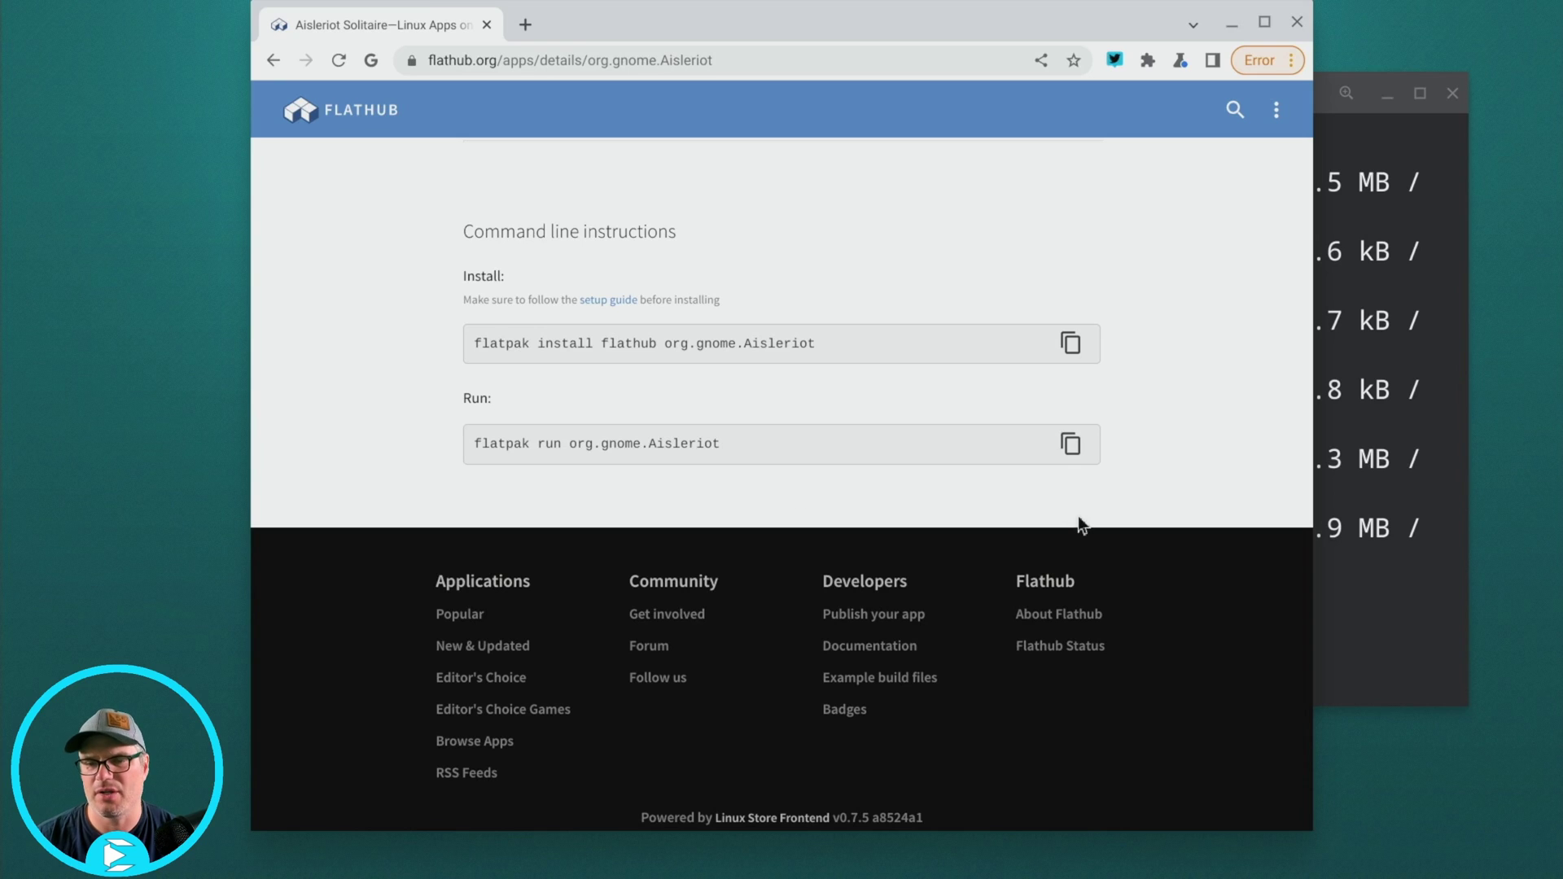
click(1072, 446)
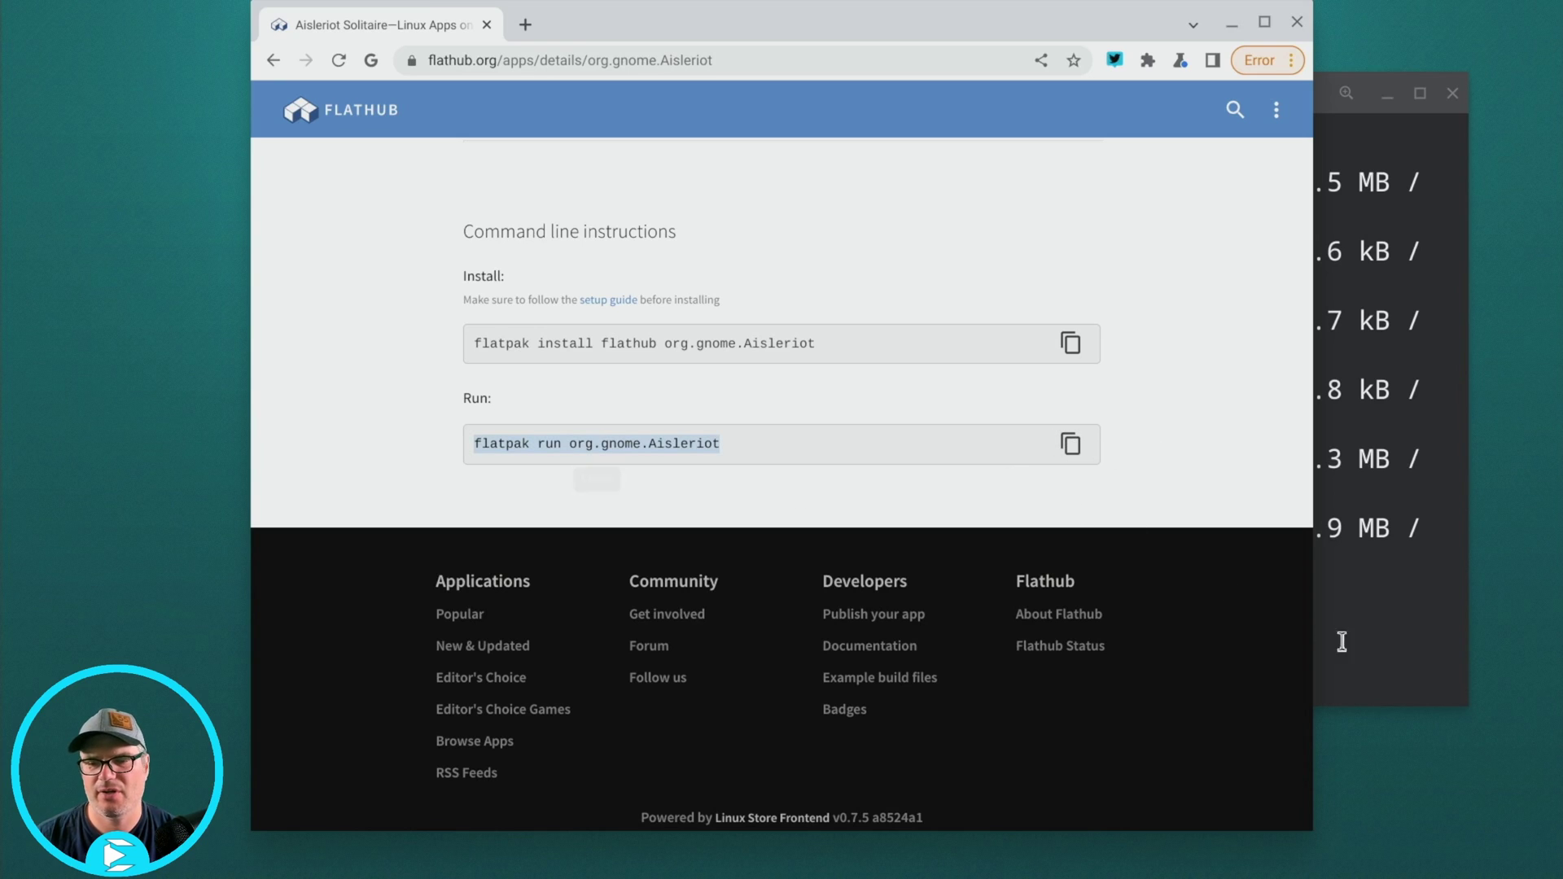
click(1377, 647)
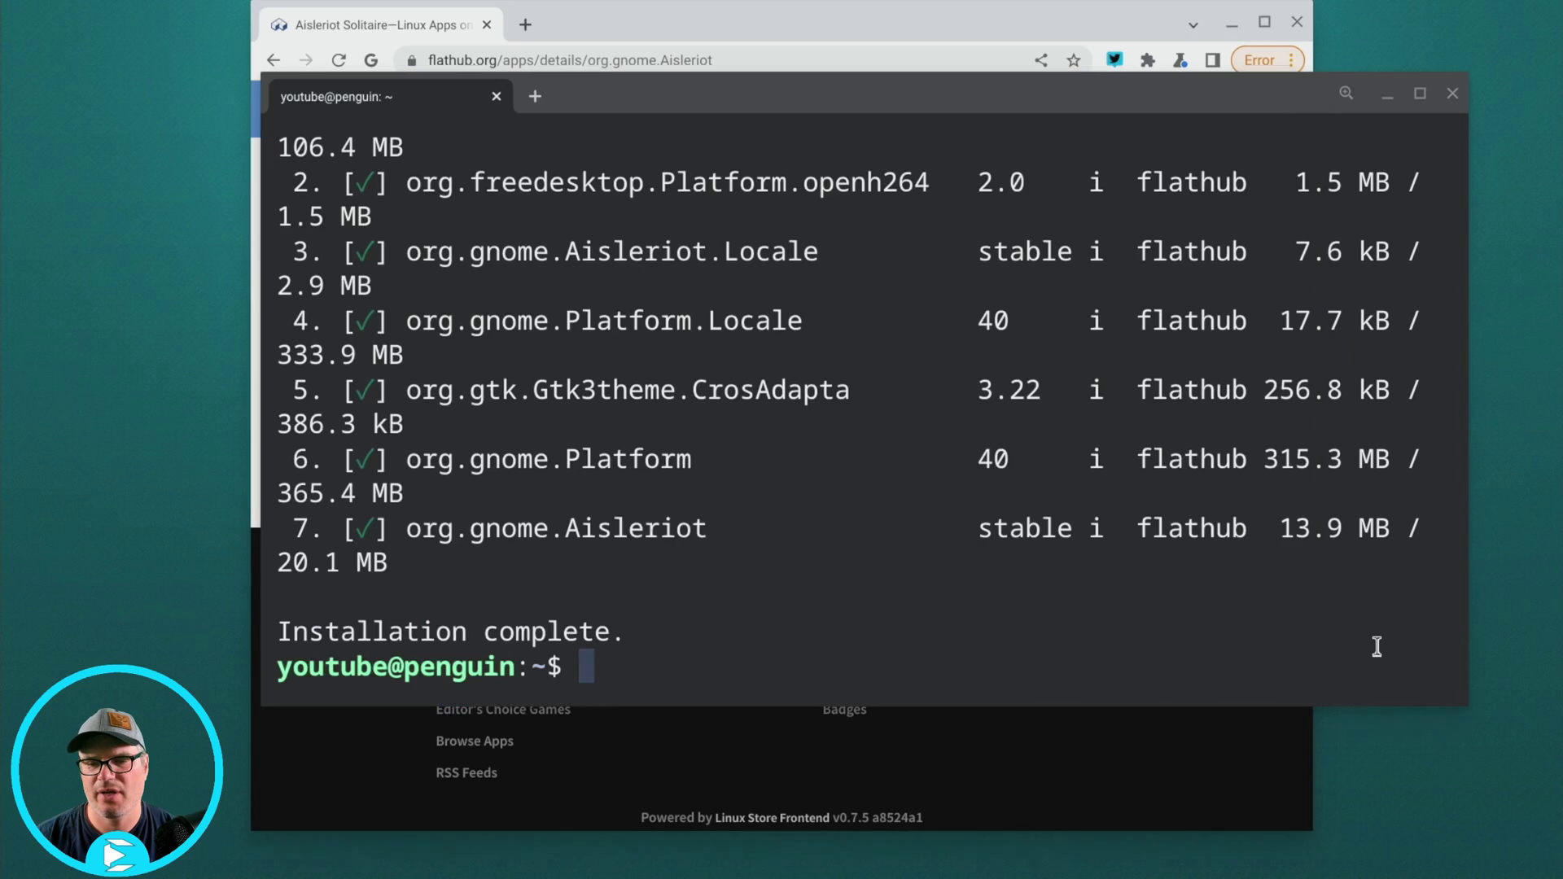
right_click(766, 640)
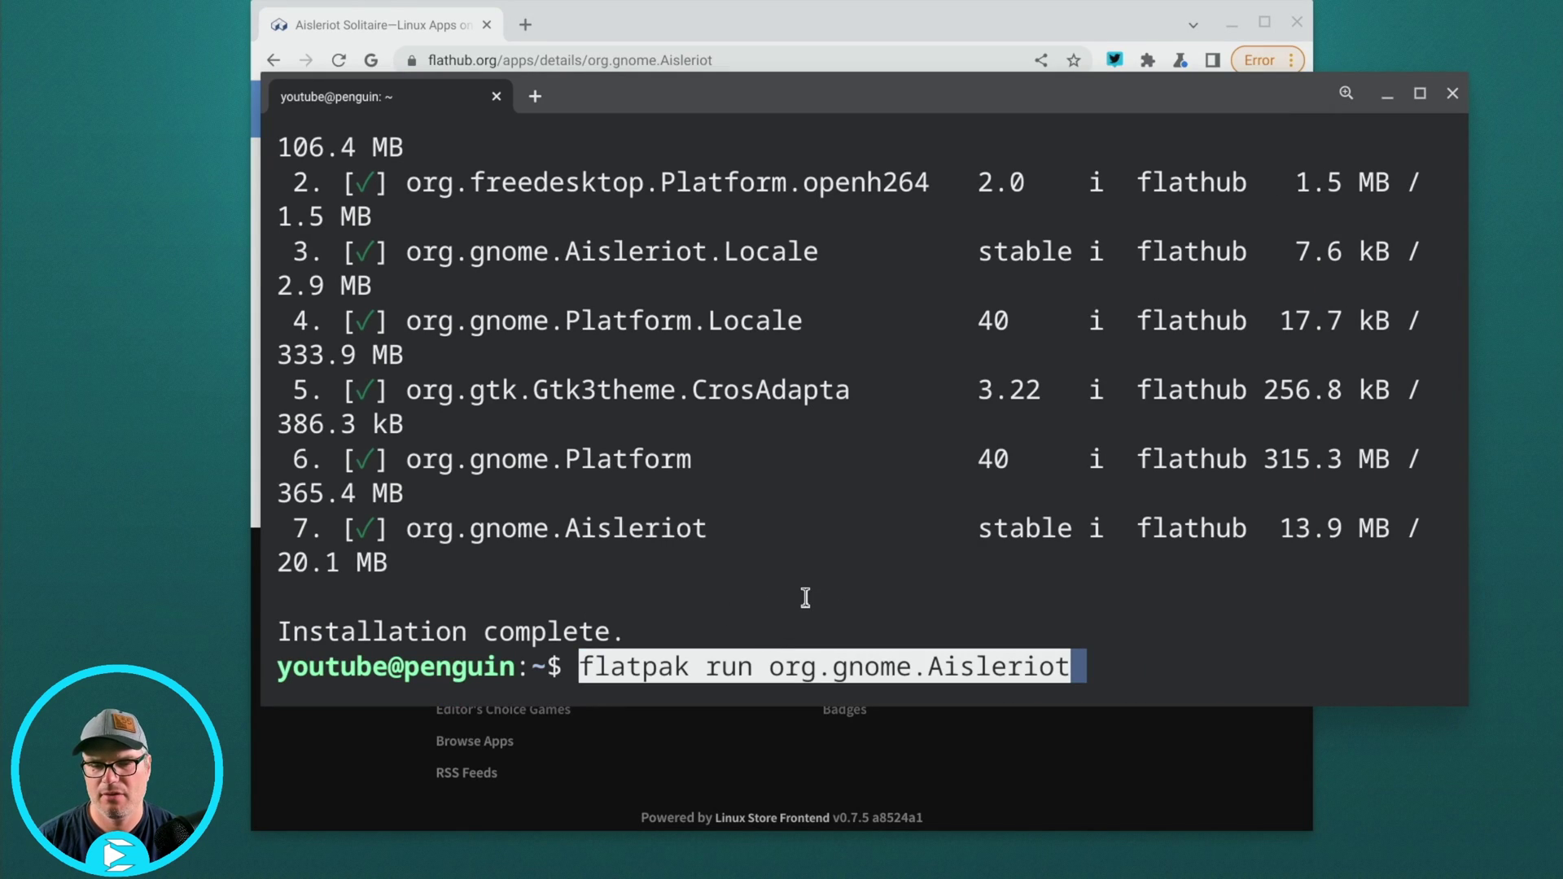
key(Return)
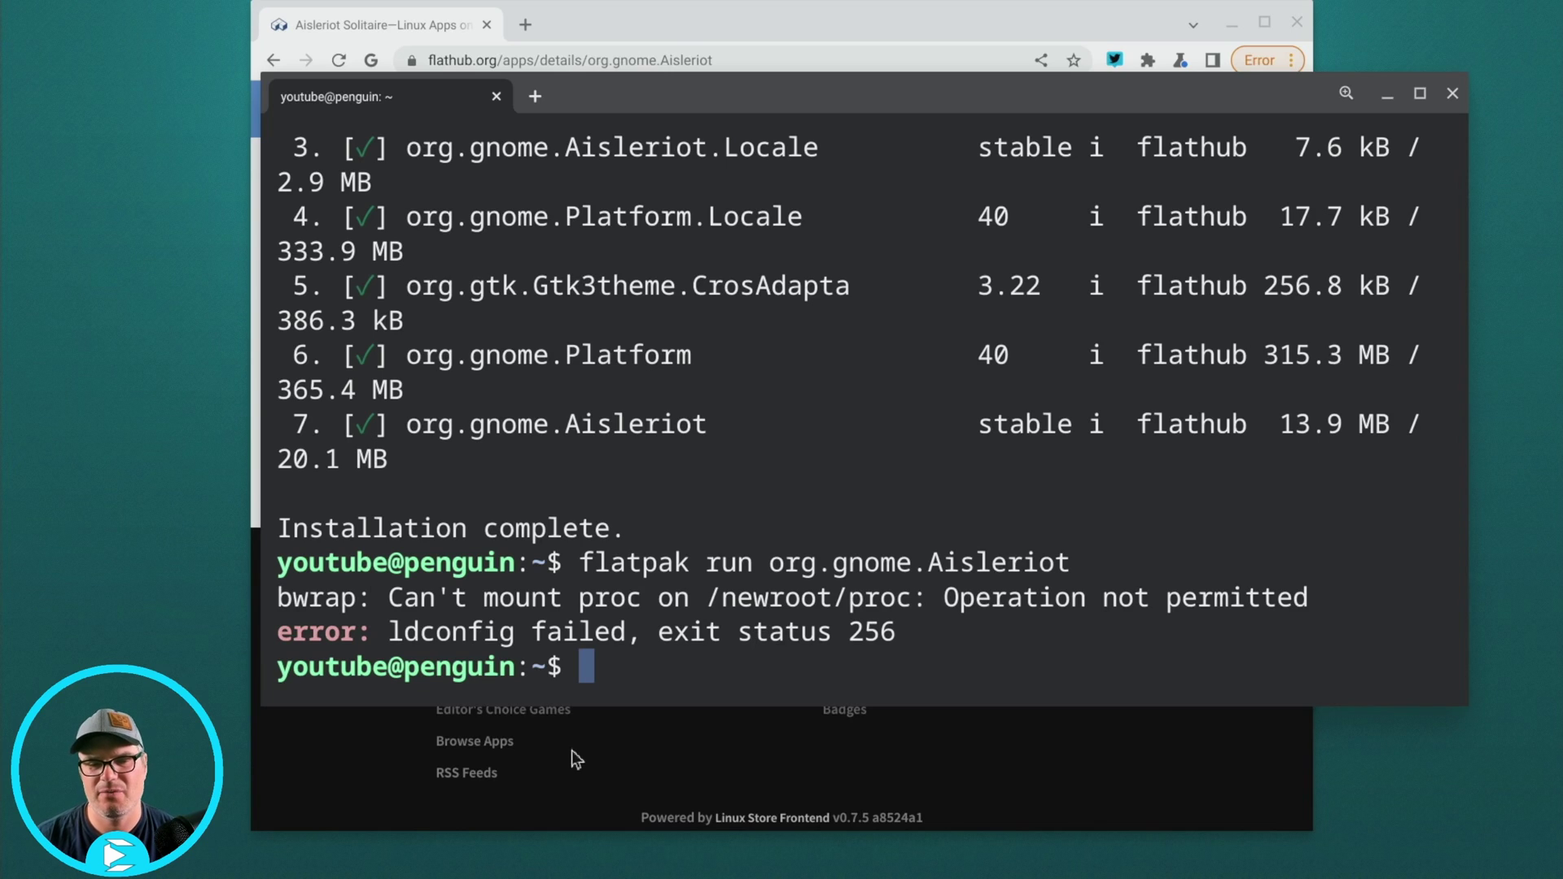
Select and copy the bwrap 'Operation not permitted' and ldconfig error lines
drag(896, 633, 382, 602)
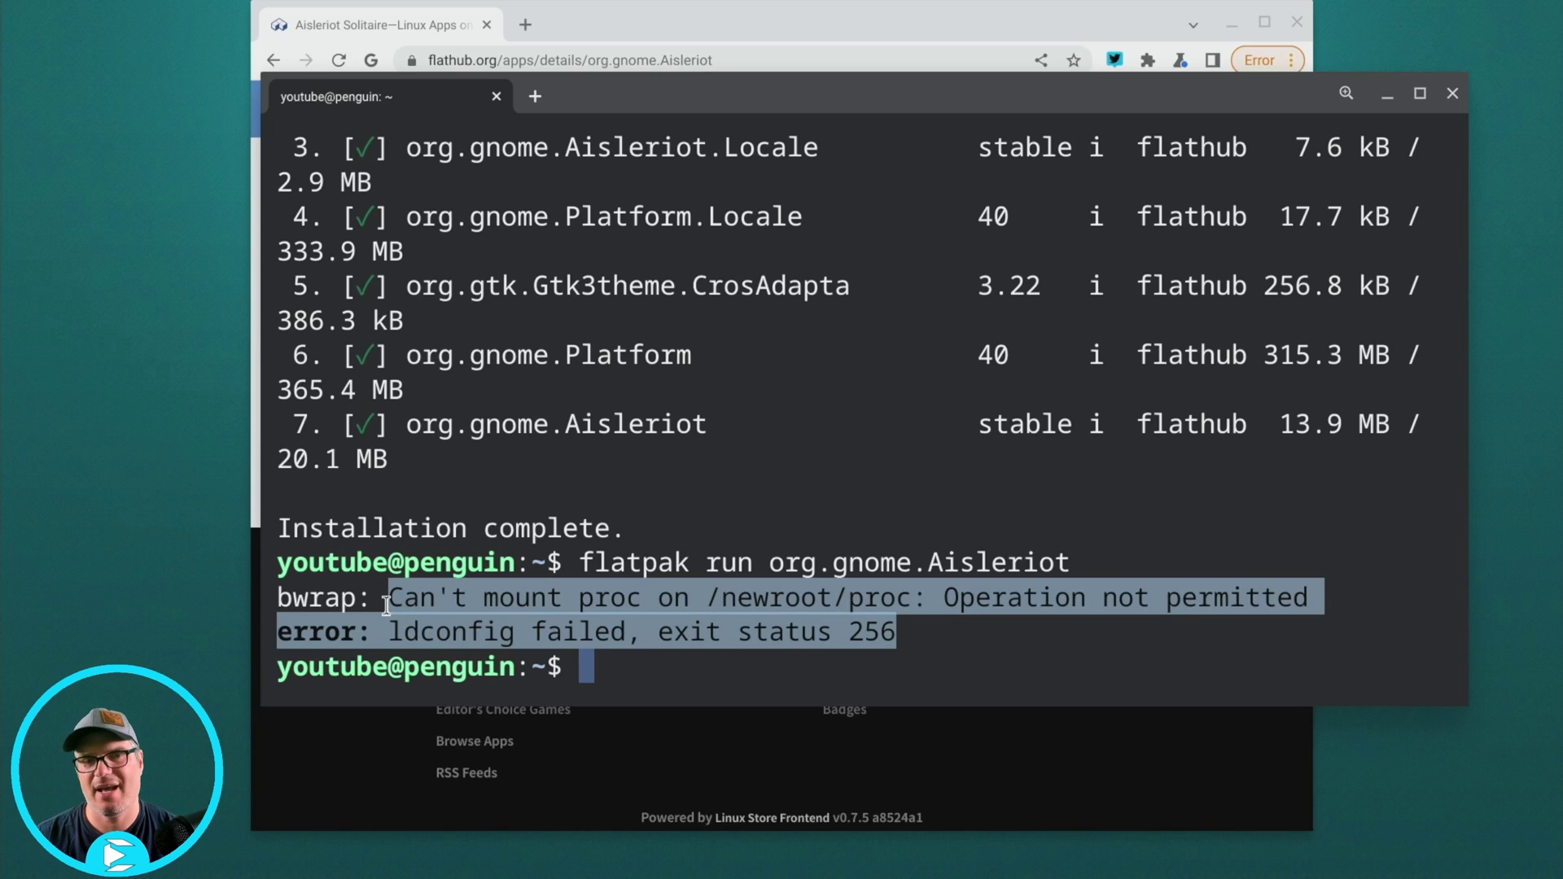
drag(386, 604, 293, 605)
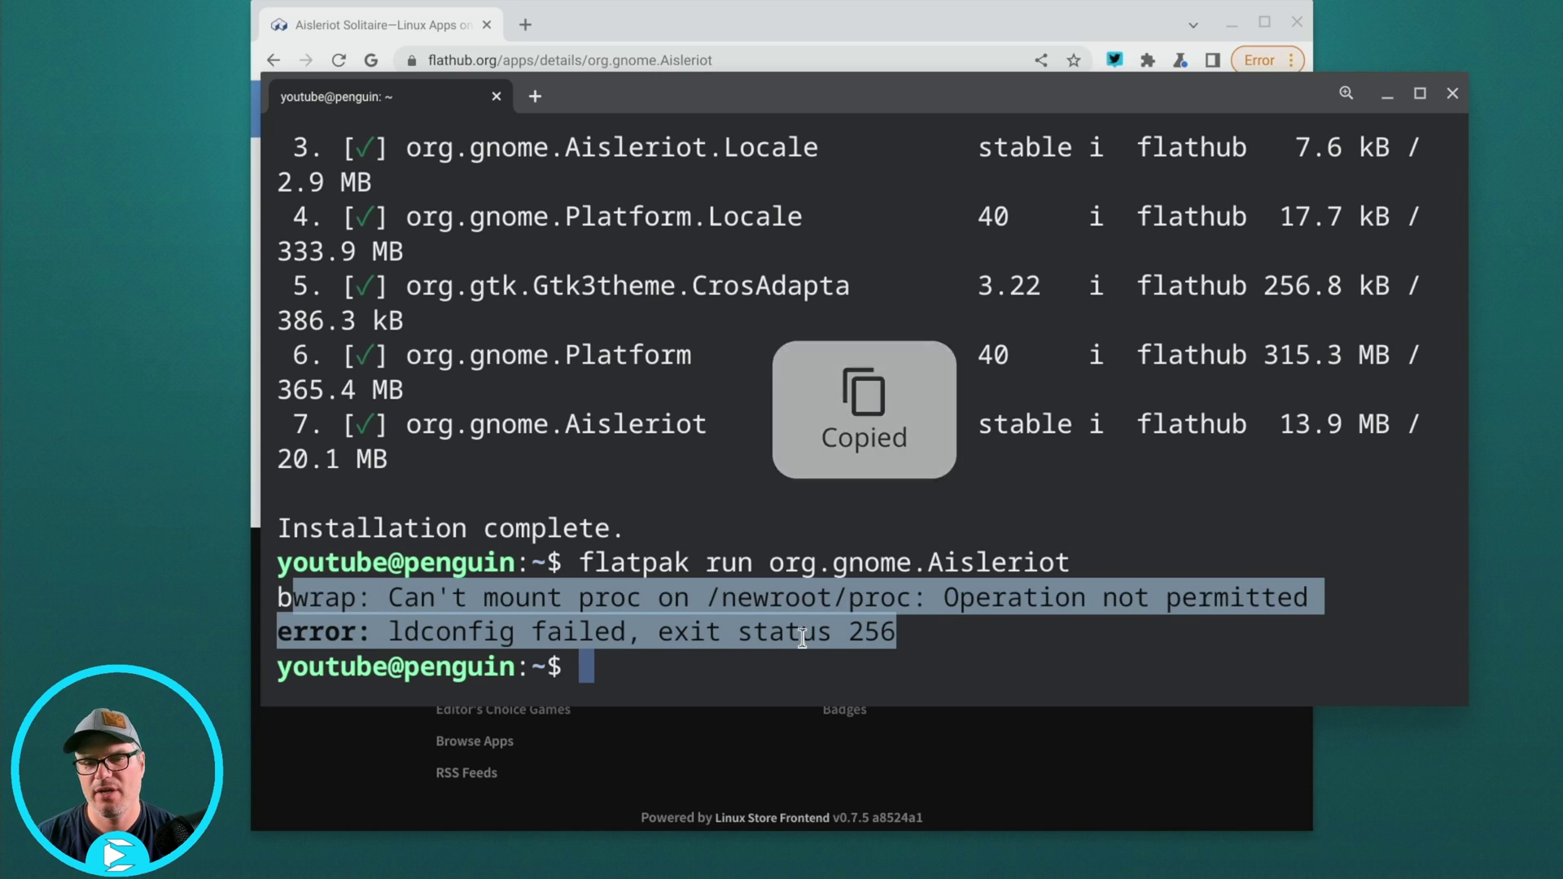
click(960, 647)
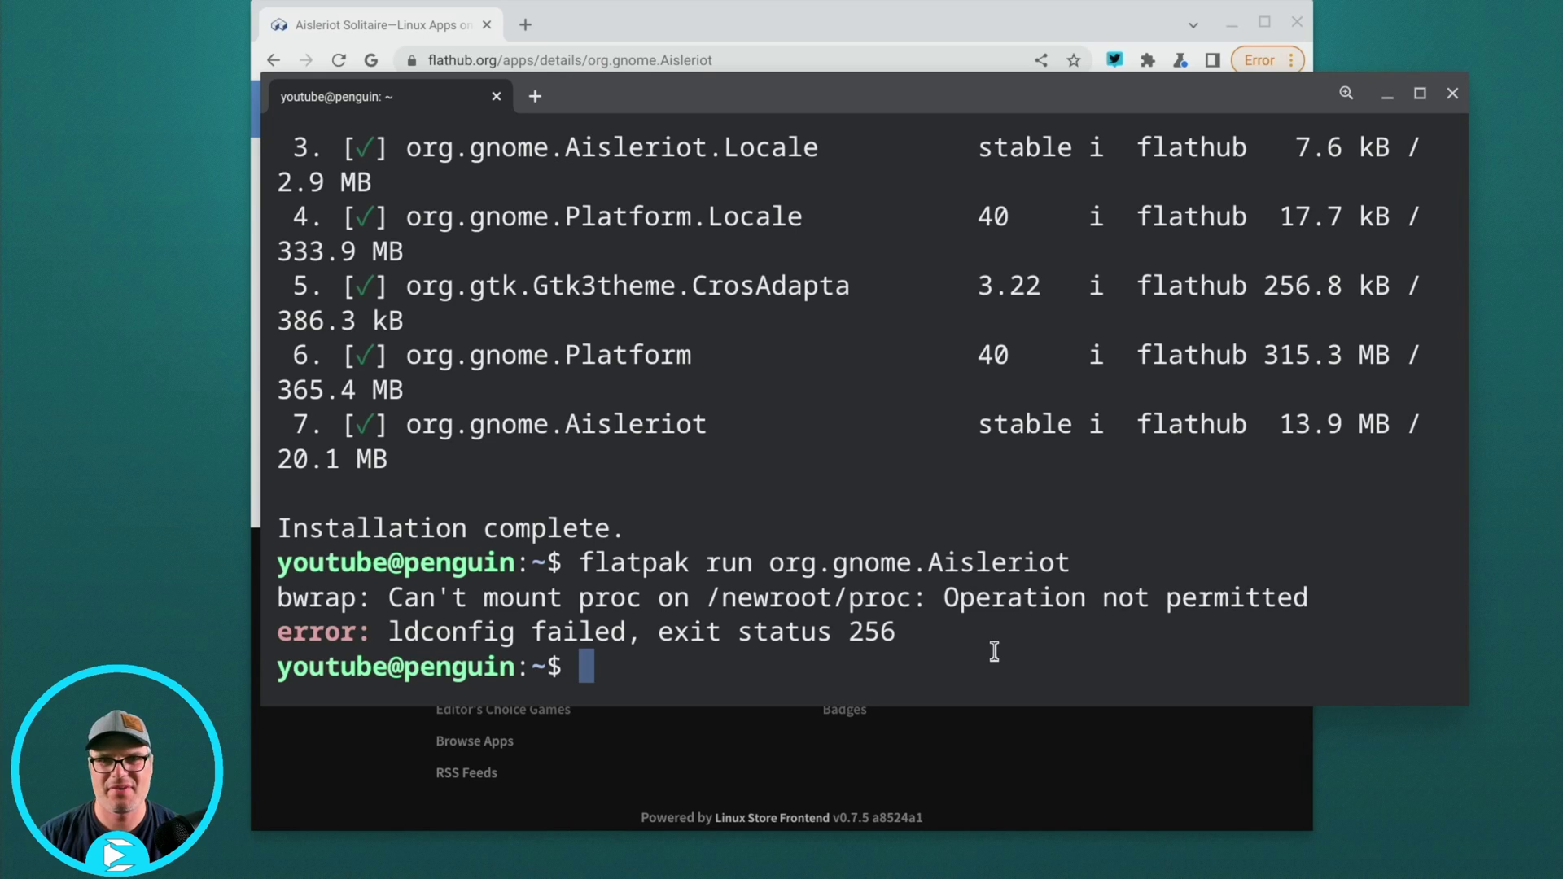
Open crosh with Ctrl+Alt+T, enter the termina VM via 'vsh termina', and return to the Keep note
click(767, 27)
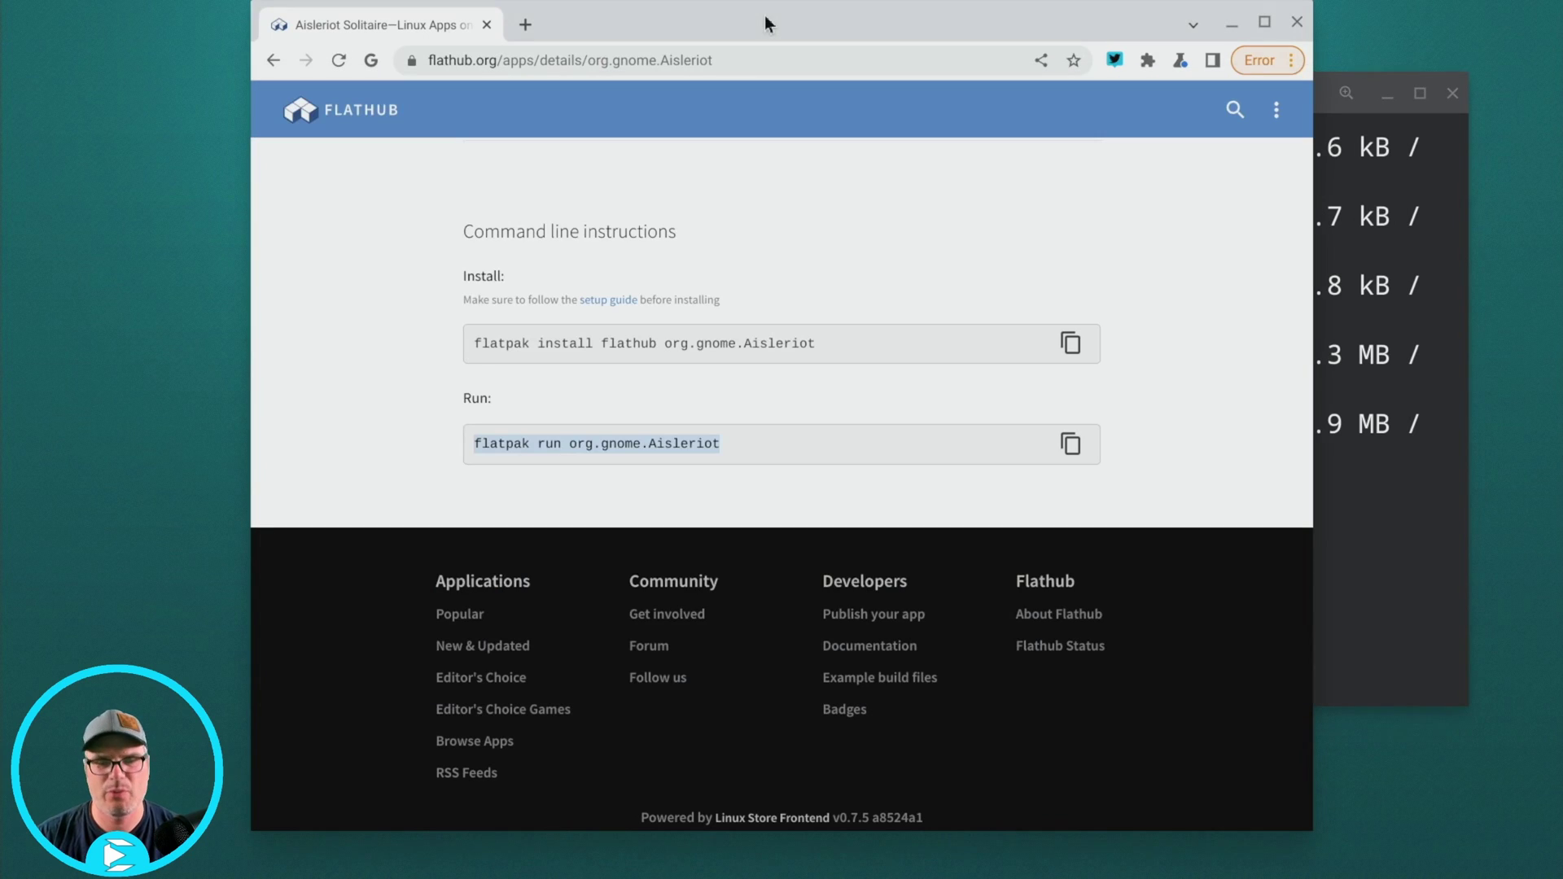
key(ctrl+alt+t)
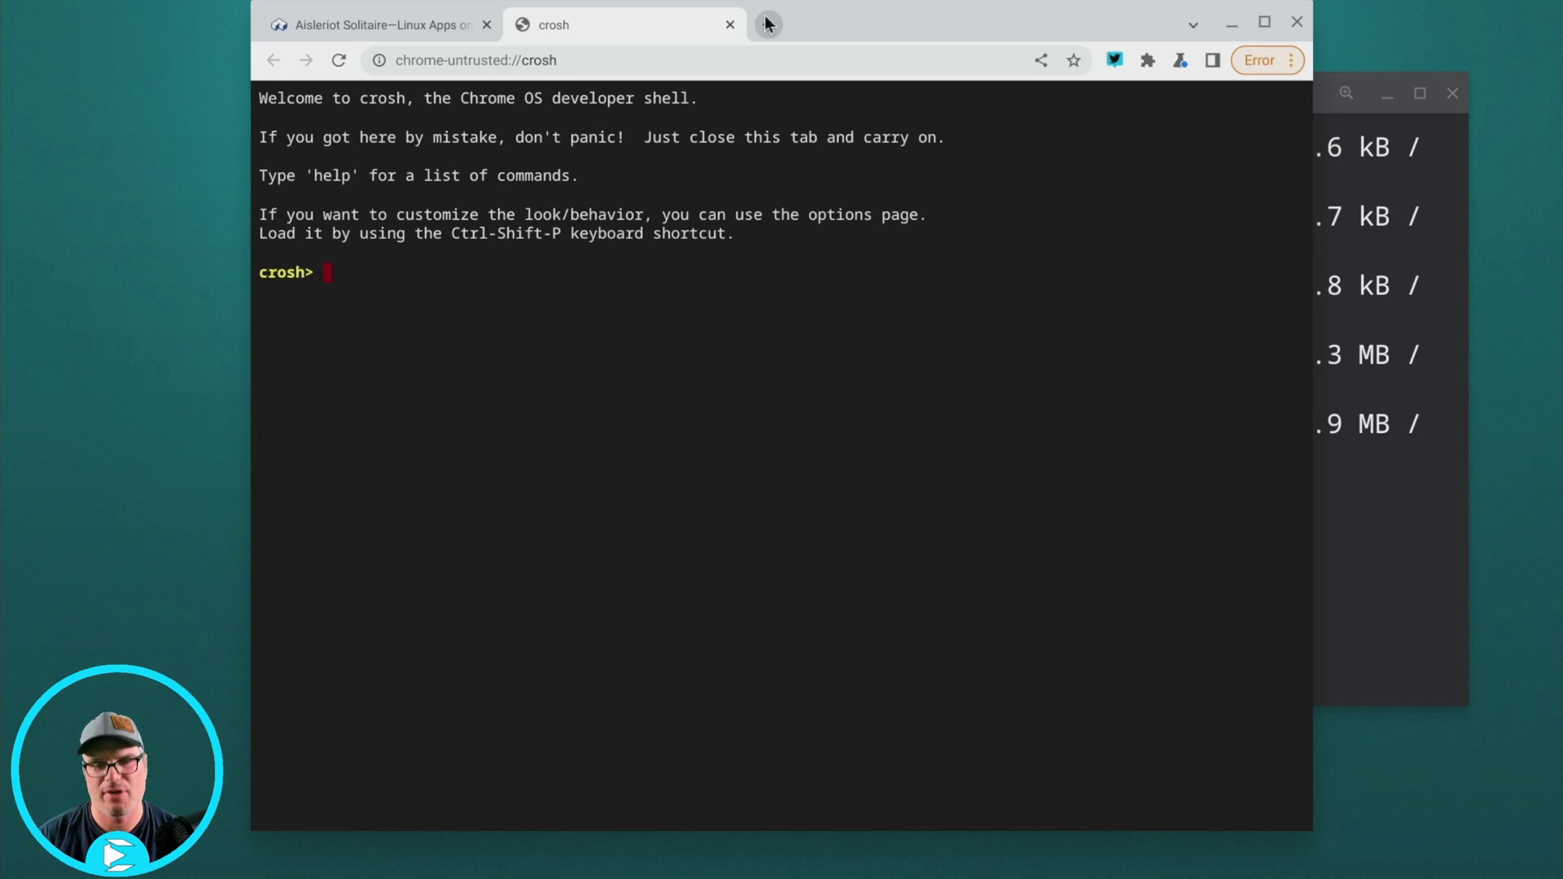
text(vs)
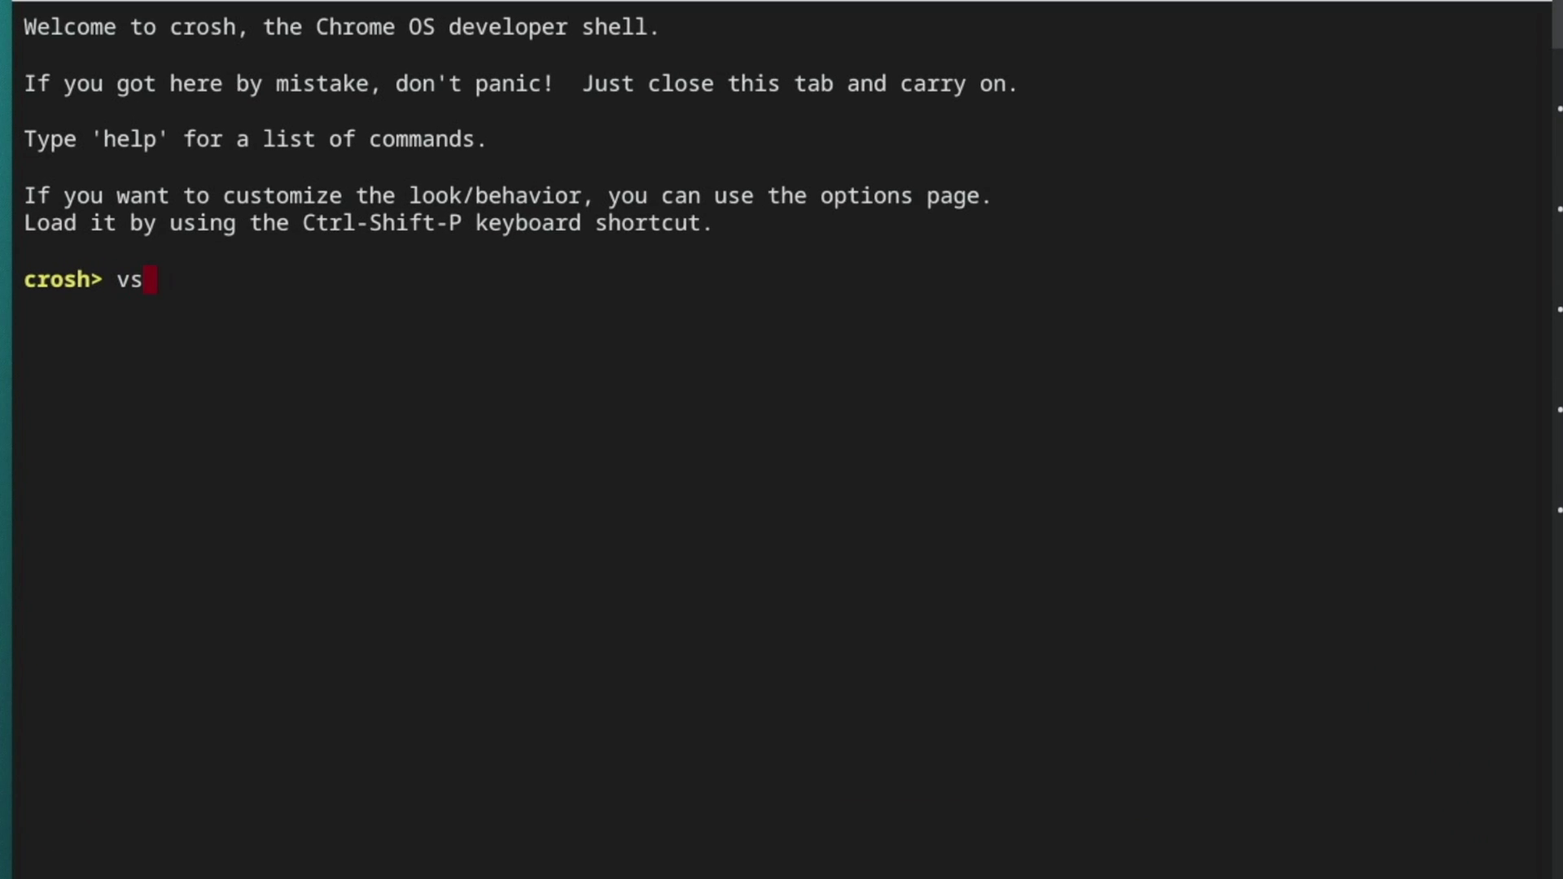
text(h termina)
key(Return)
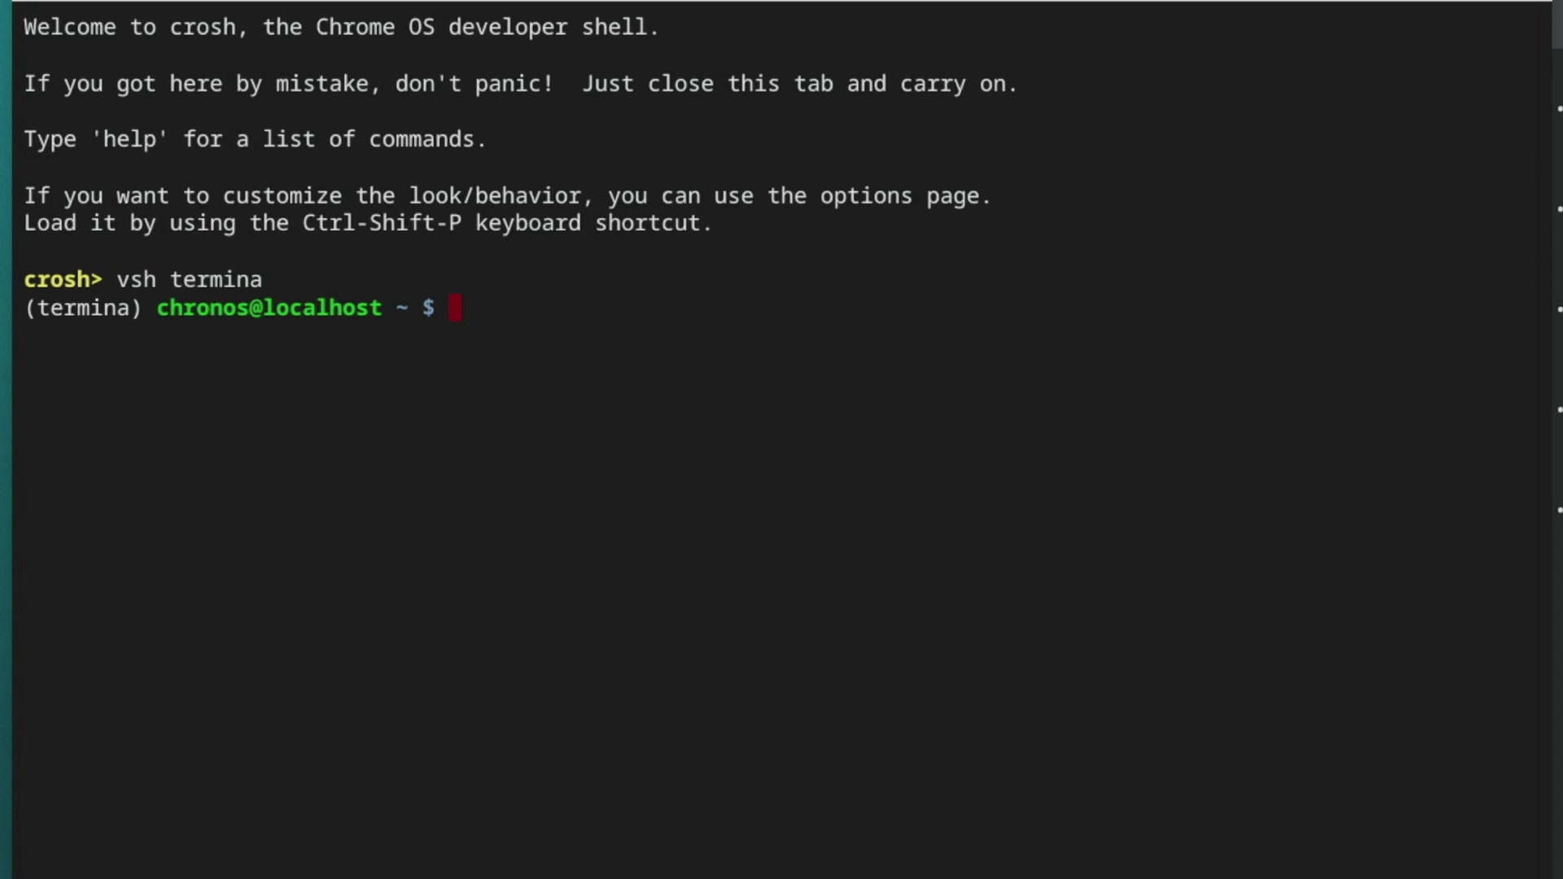
key(alt+Tab)
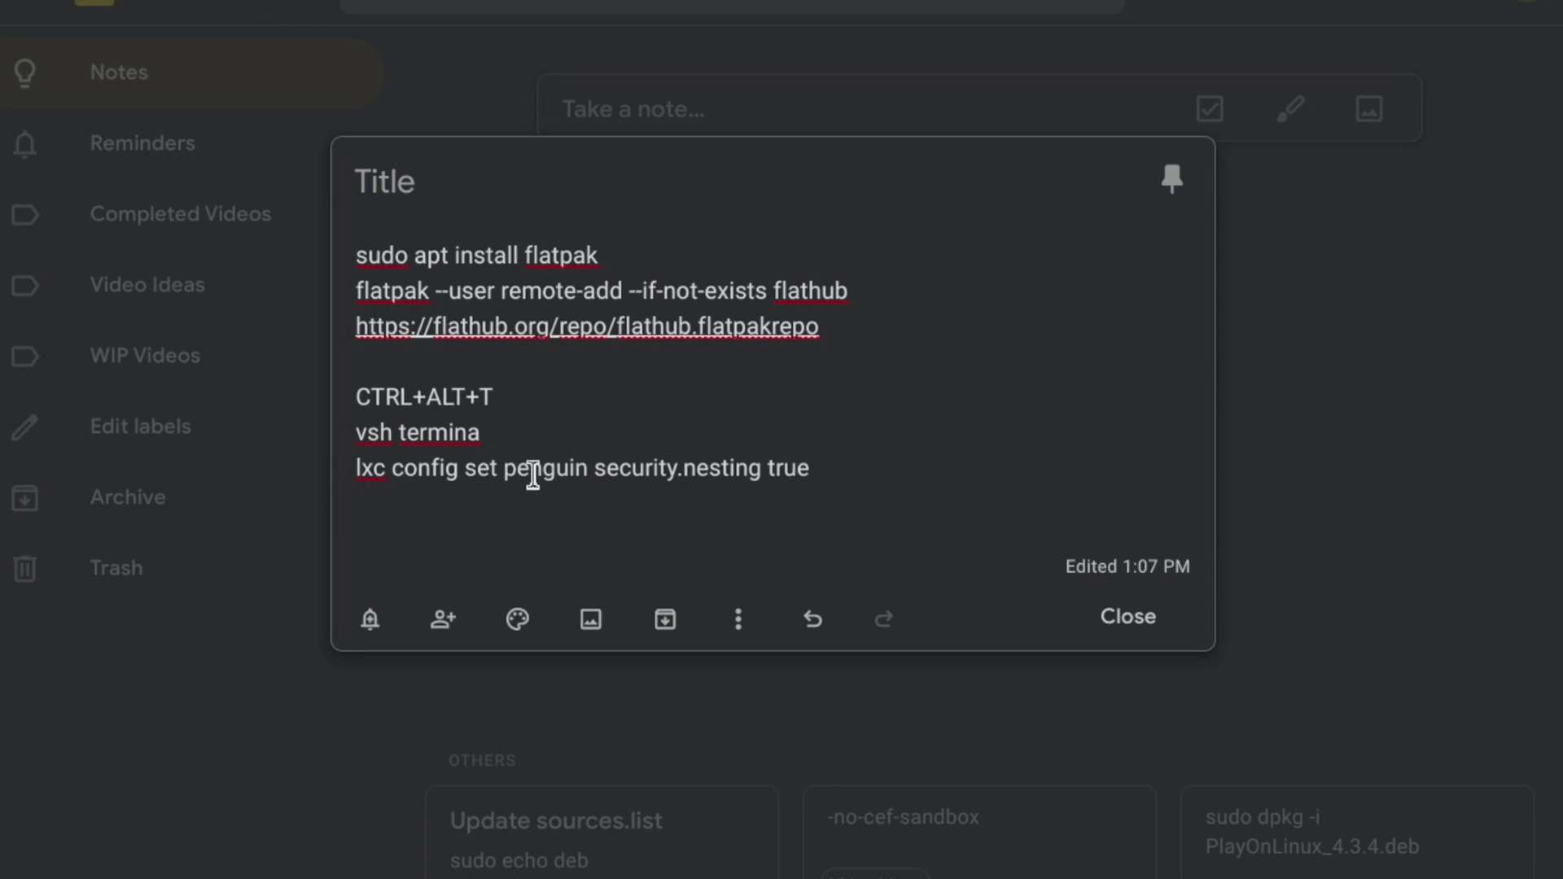
Copy 'lxc config set penguin security.nesting true' from the note and run it at the termina prompt
click(866, 465)
drag(866, 466, 345, 476)
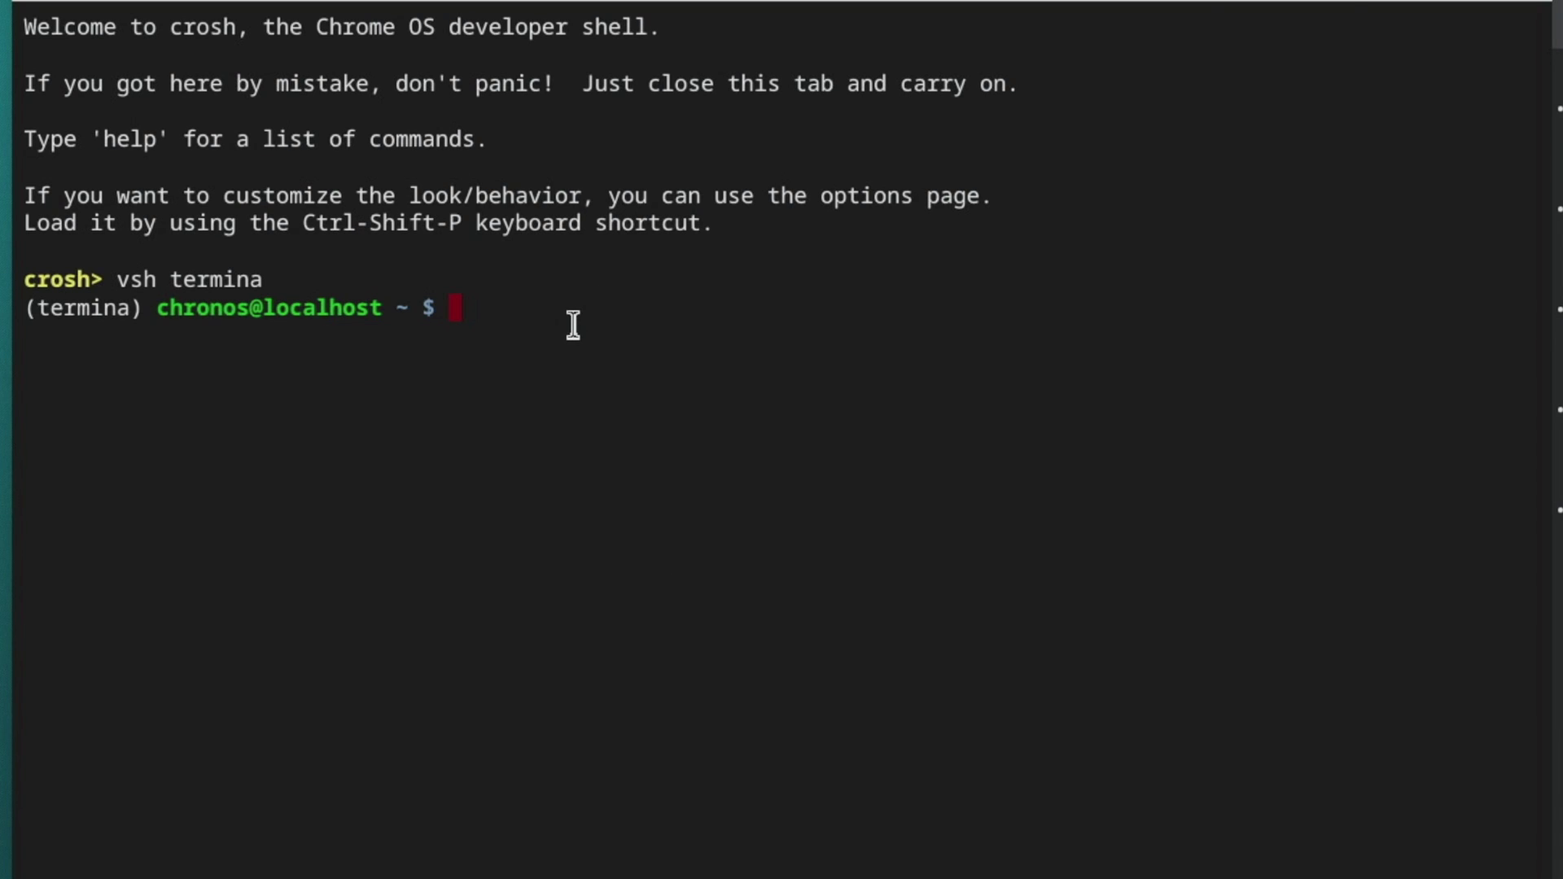
key(ctrl+shift+v)
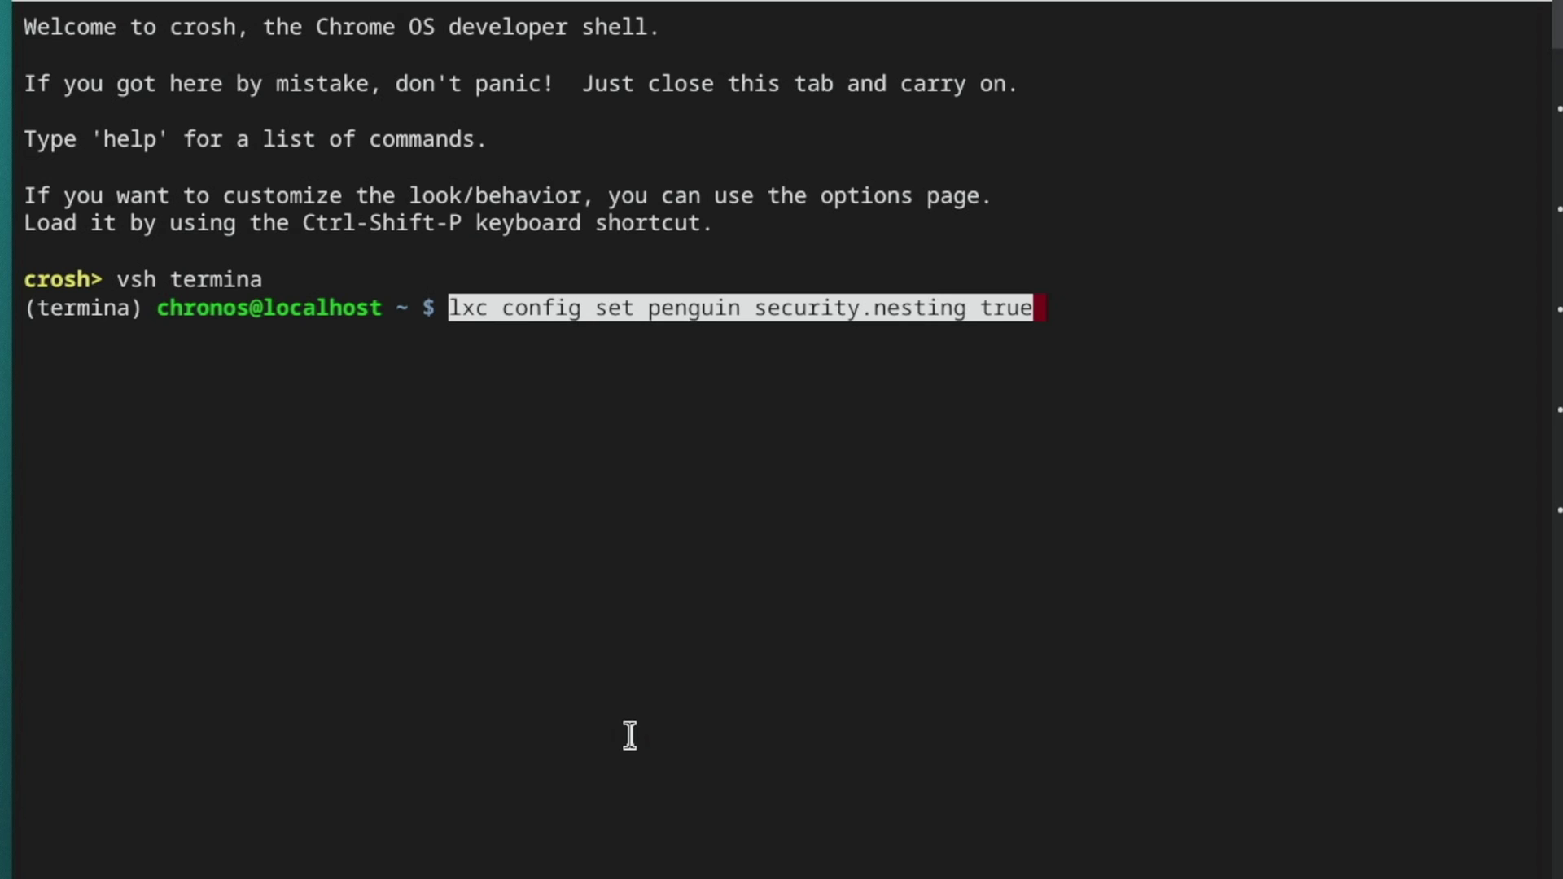
key(Return)
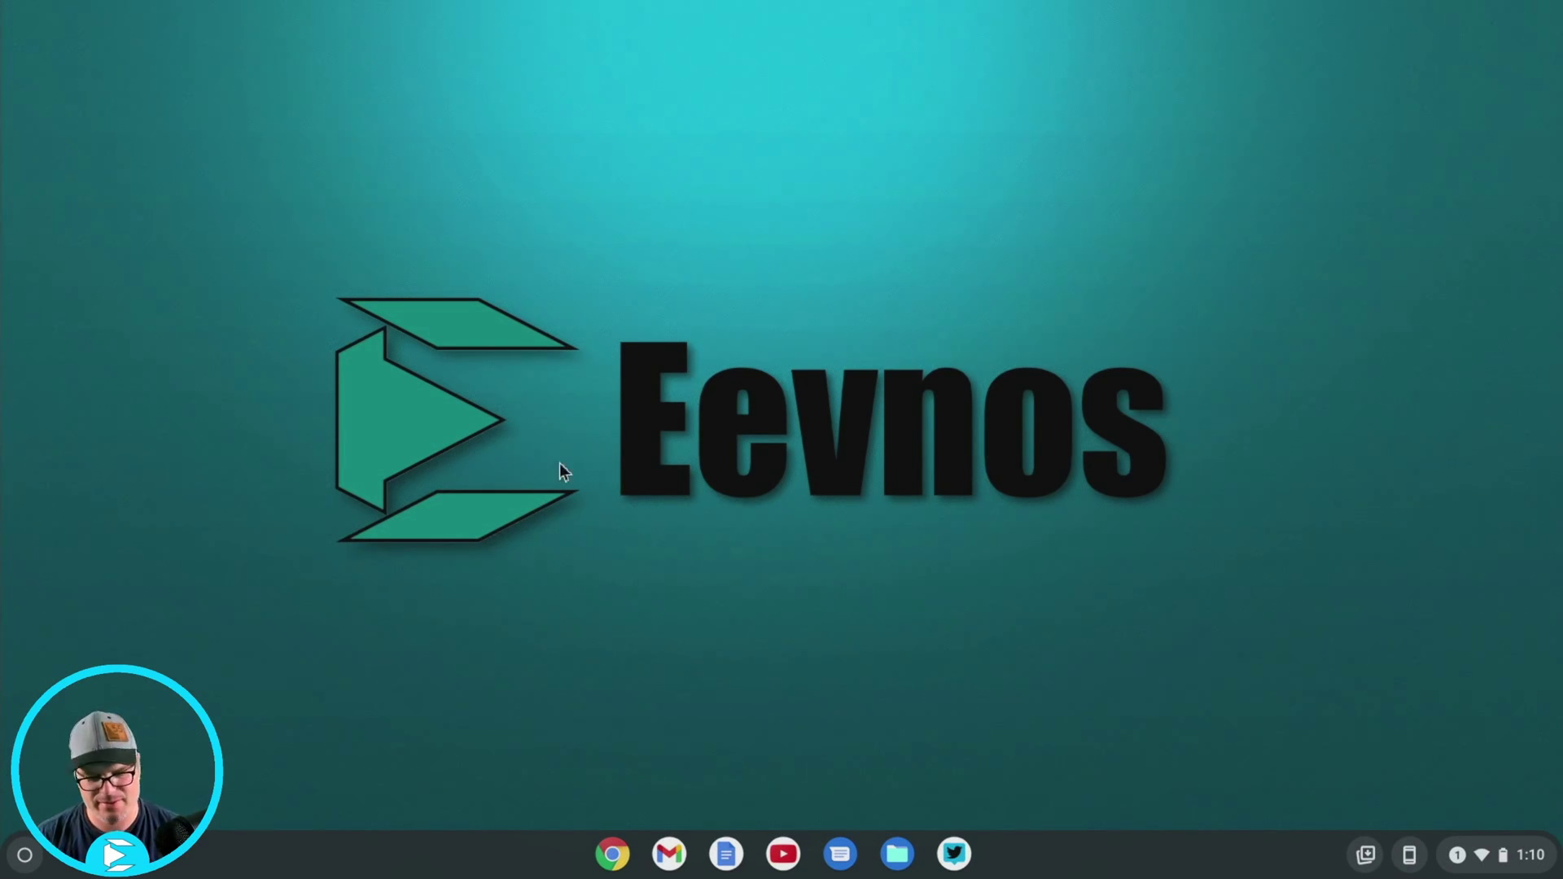
Open the full launcher grid, scroll to the Linux apps folder, and start AisleRiot Solitaire
key(super)
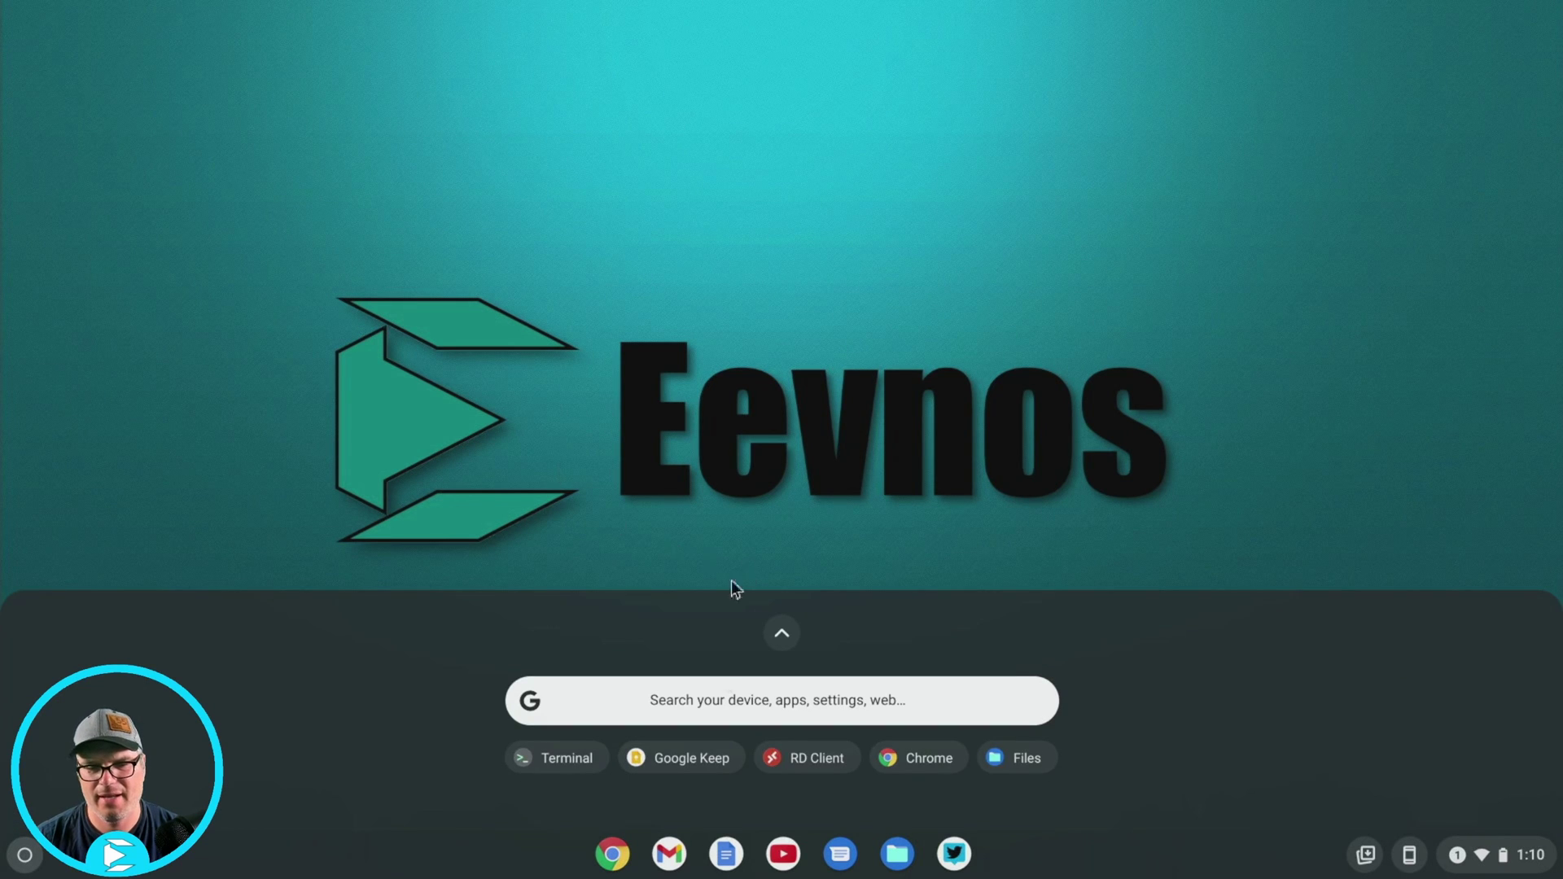
click(794, 637)
scroll(838, 486, down, 3)
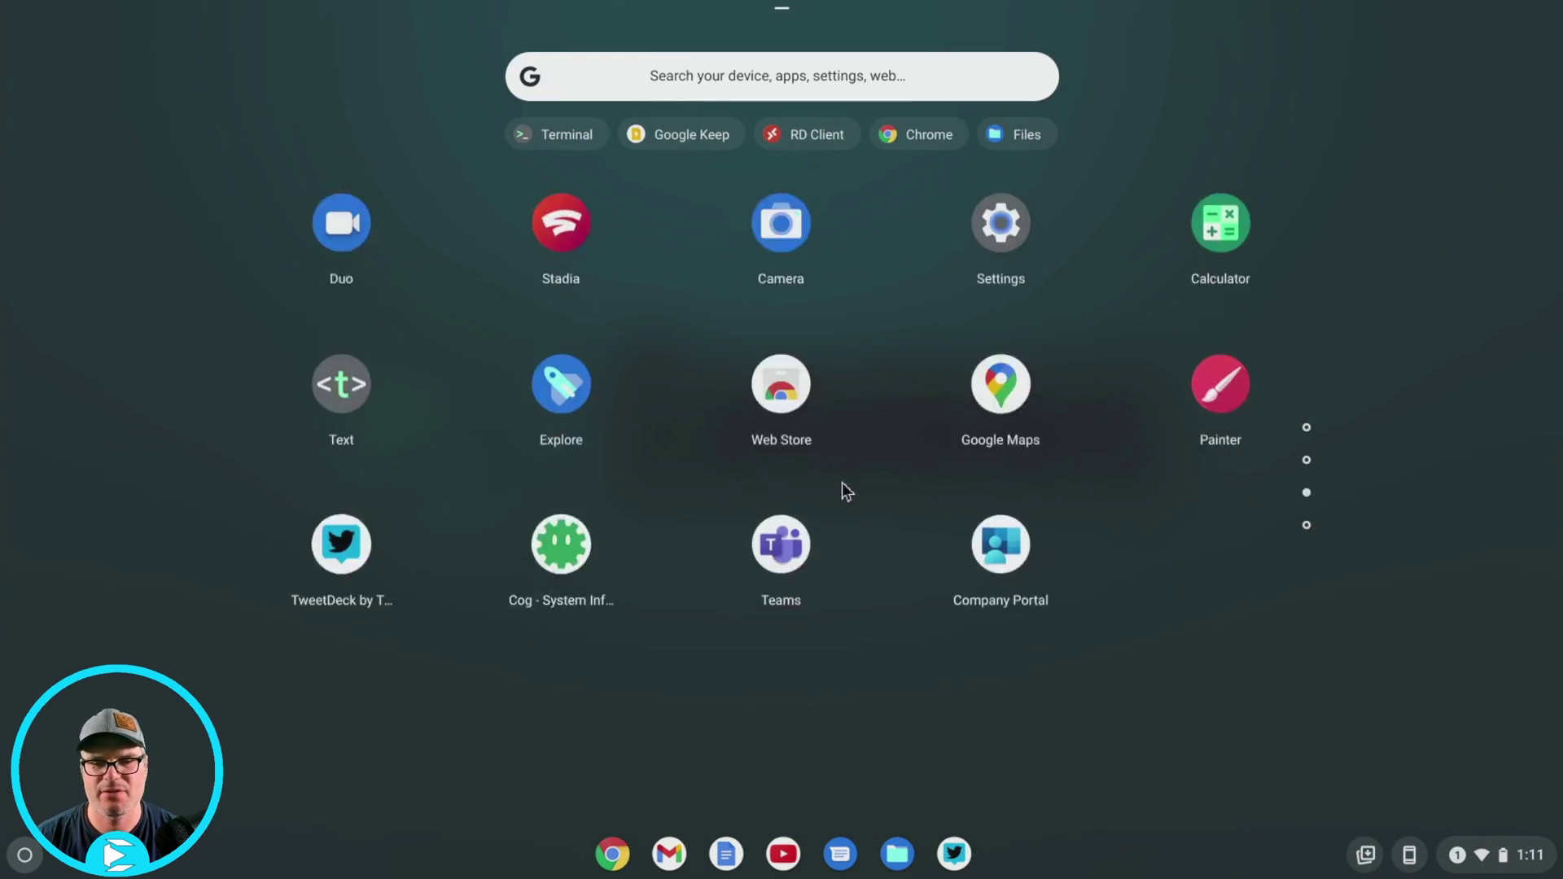
scroll(842, 484, down, 1)
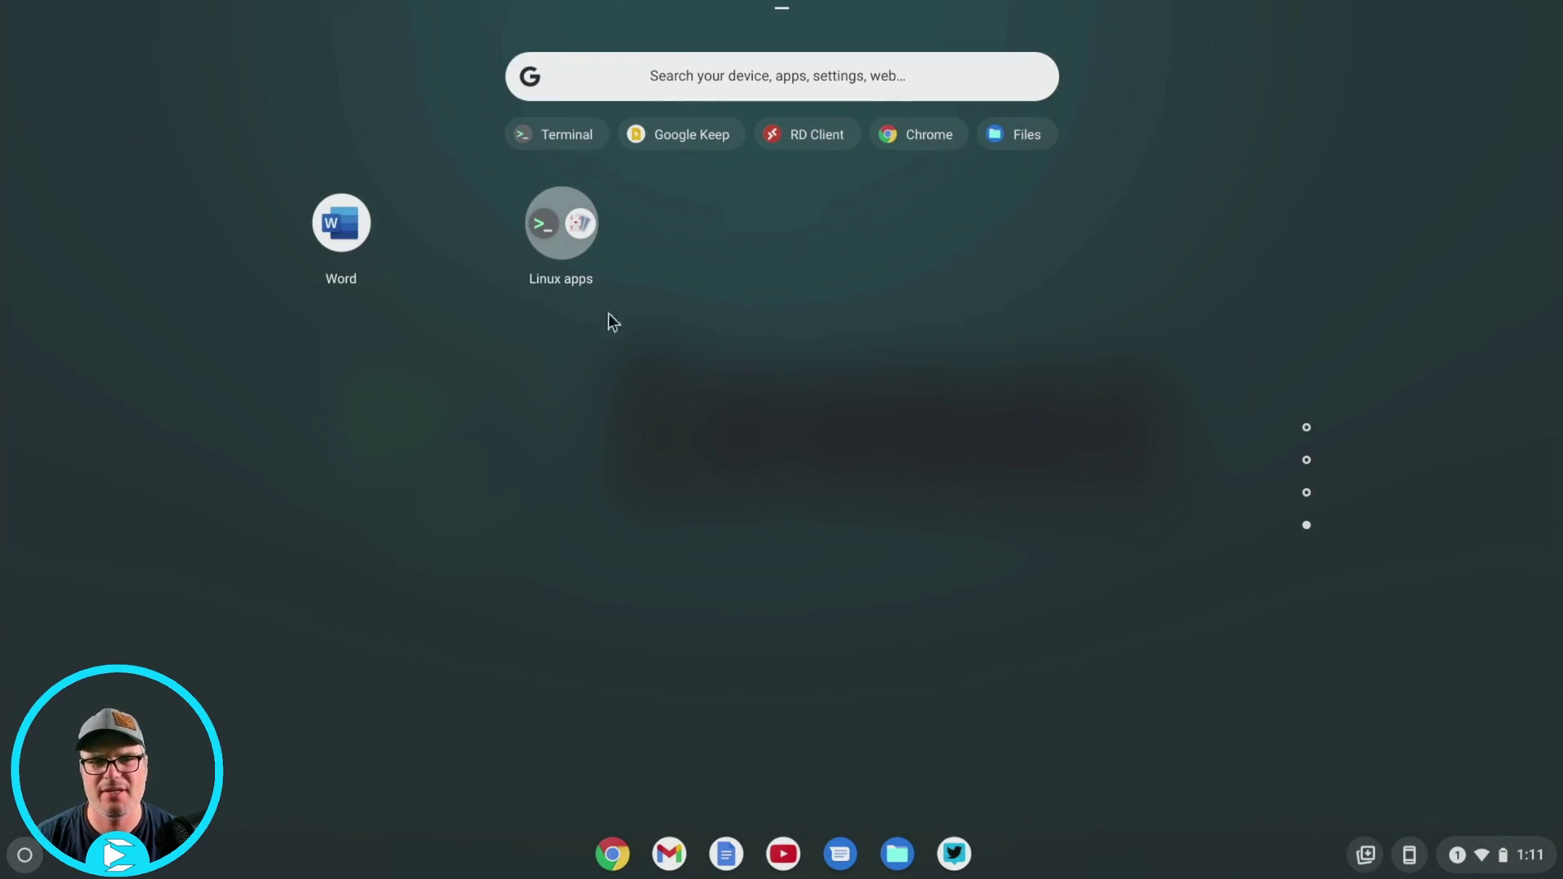
click(561, 252)
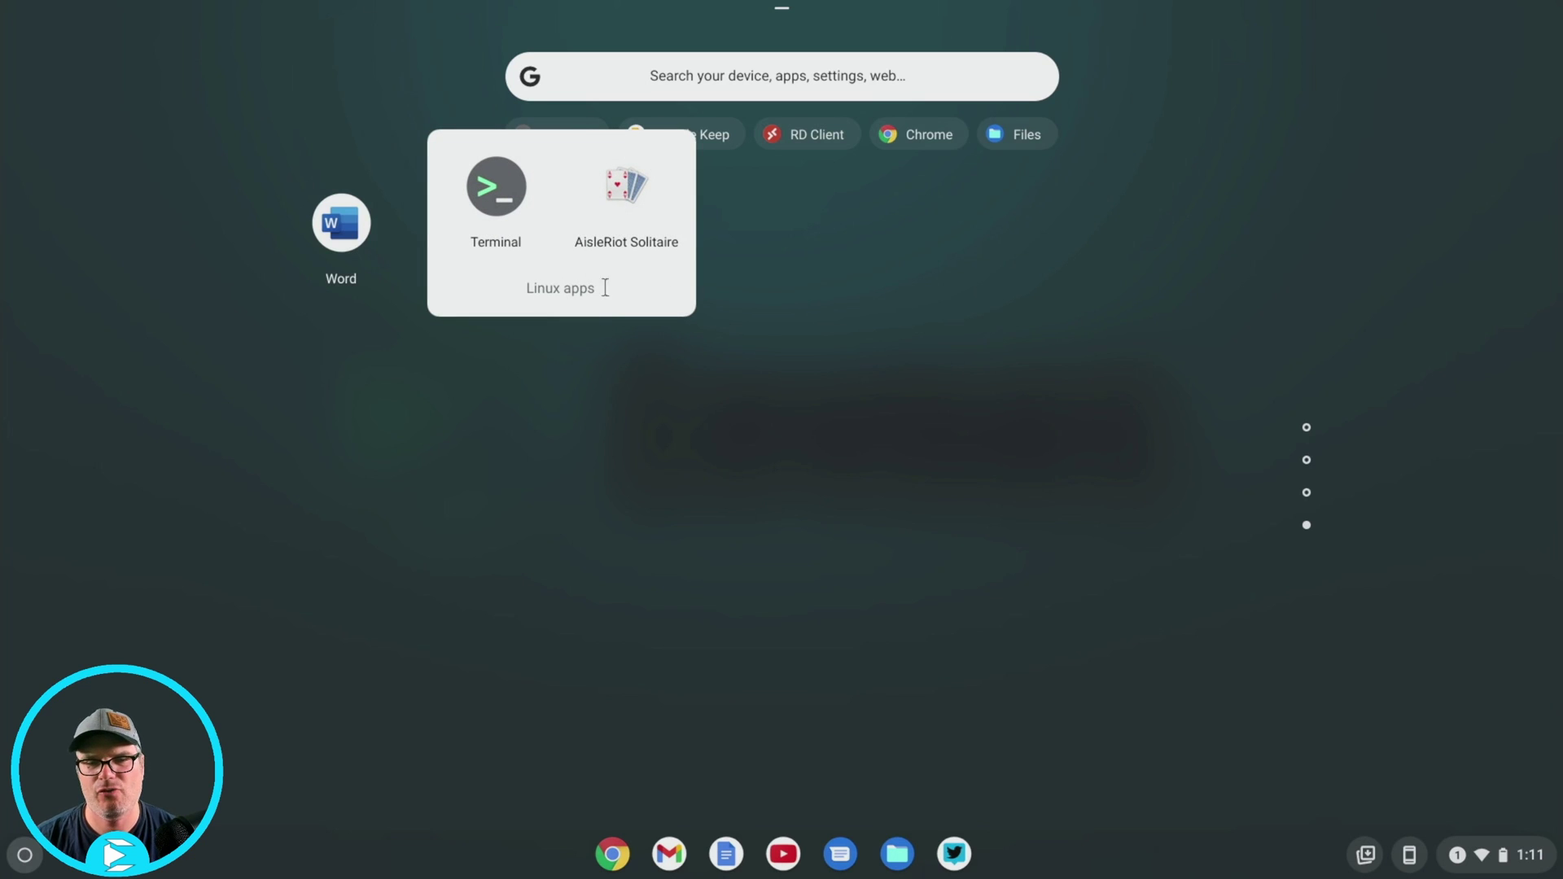
click(623, 187)
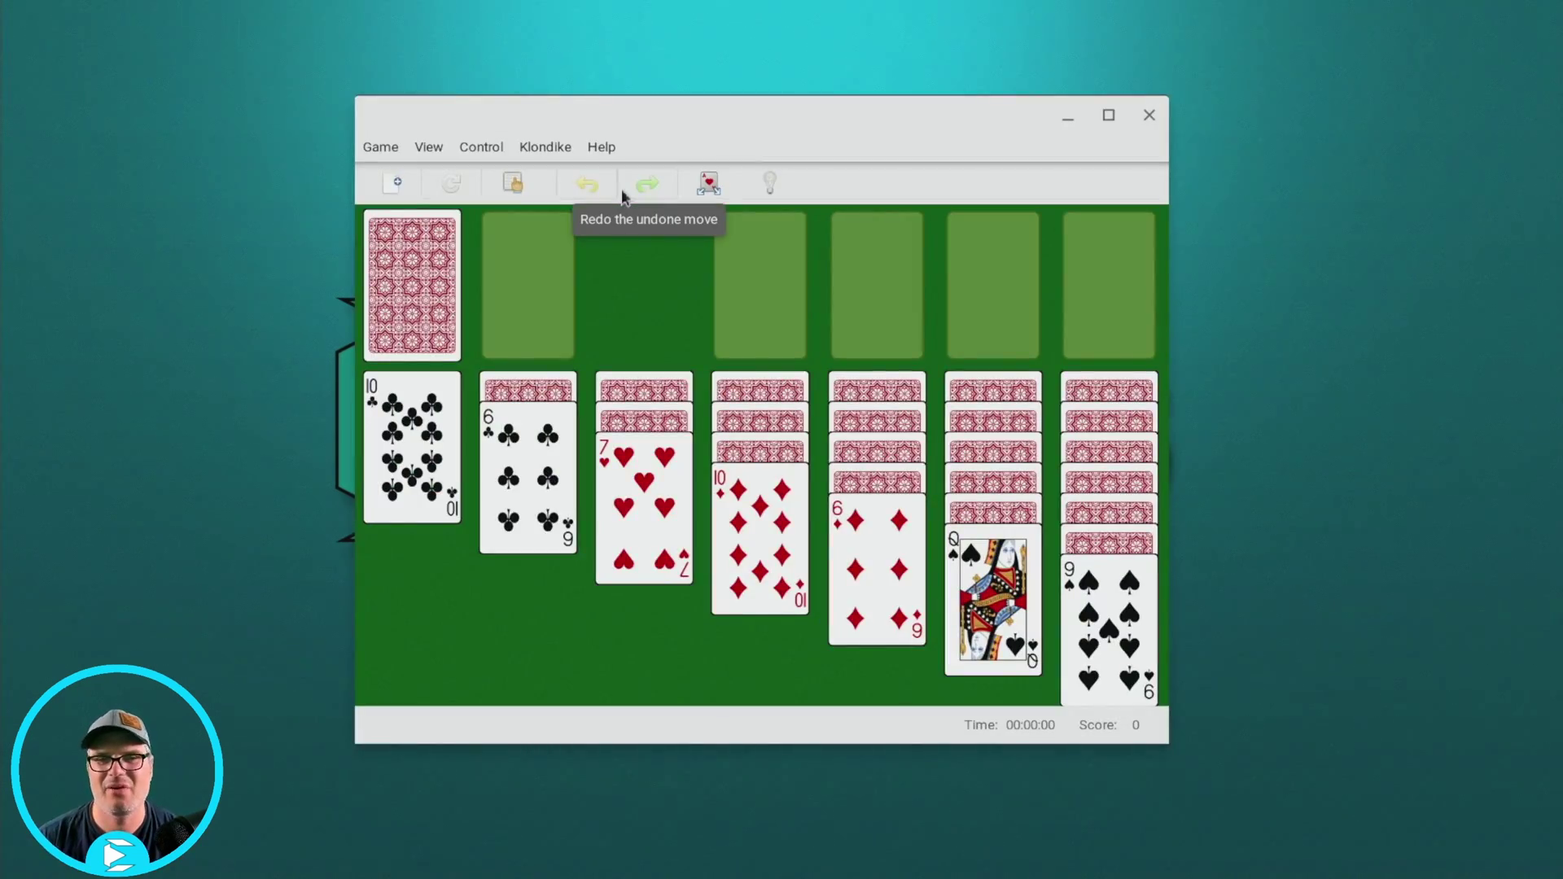
In Klondike, play the 9♠ onto the 10♦ and the 6♣ onto the 7♥
drag(834, 123, 785, 95)
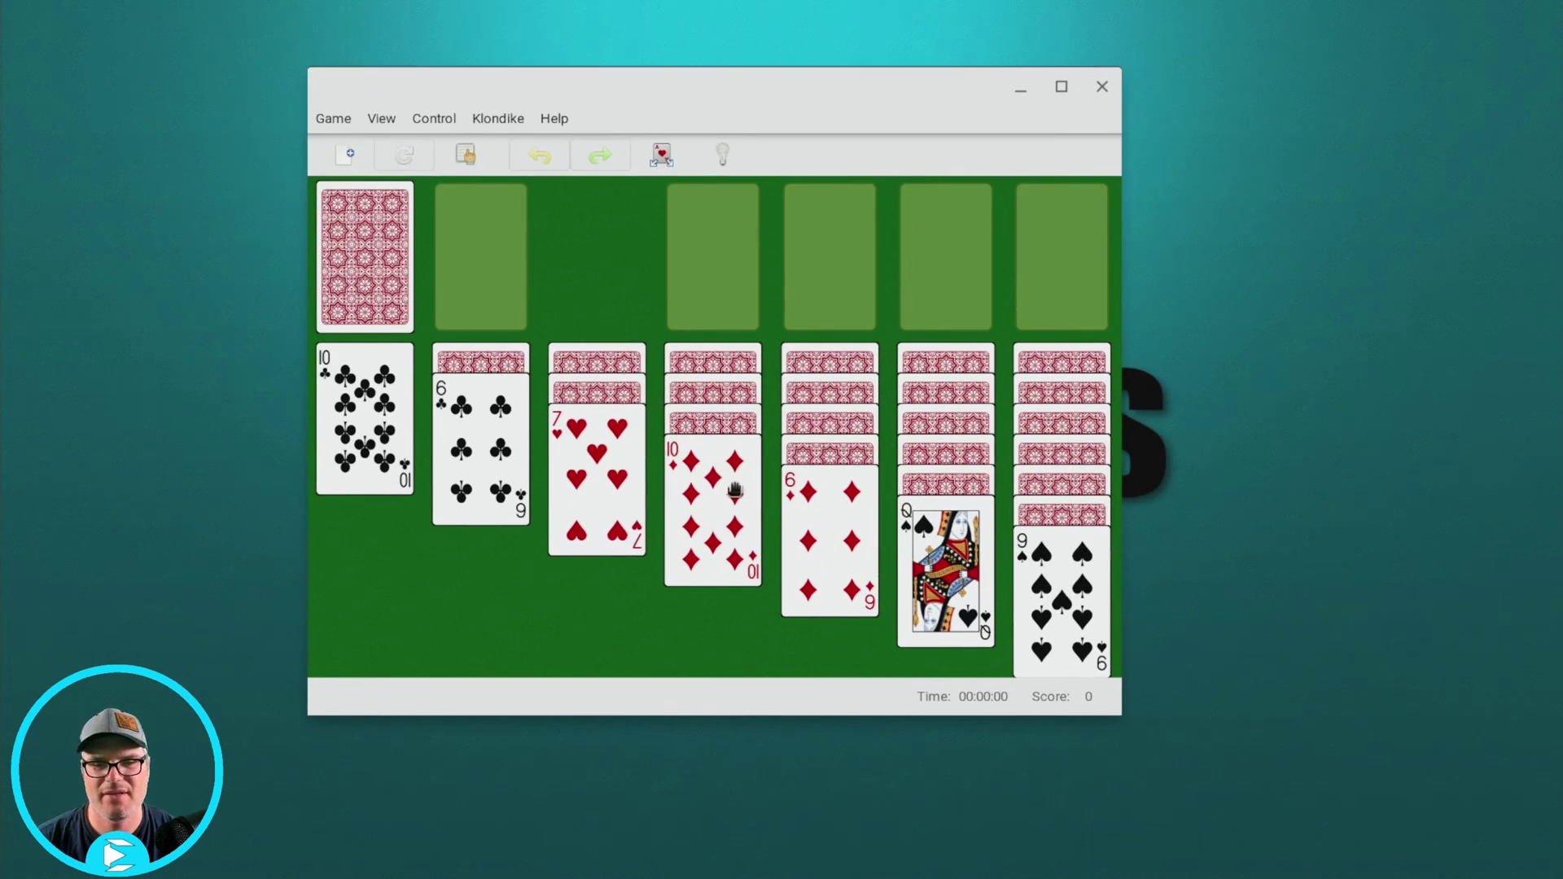
drag(1054, 607, 723, 547)
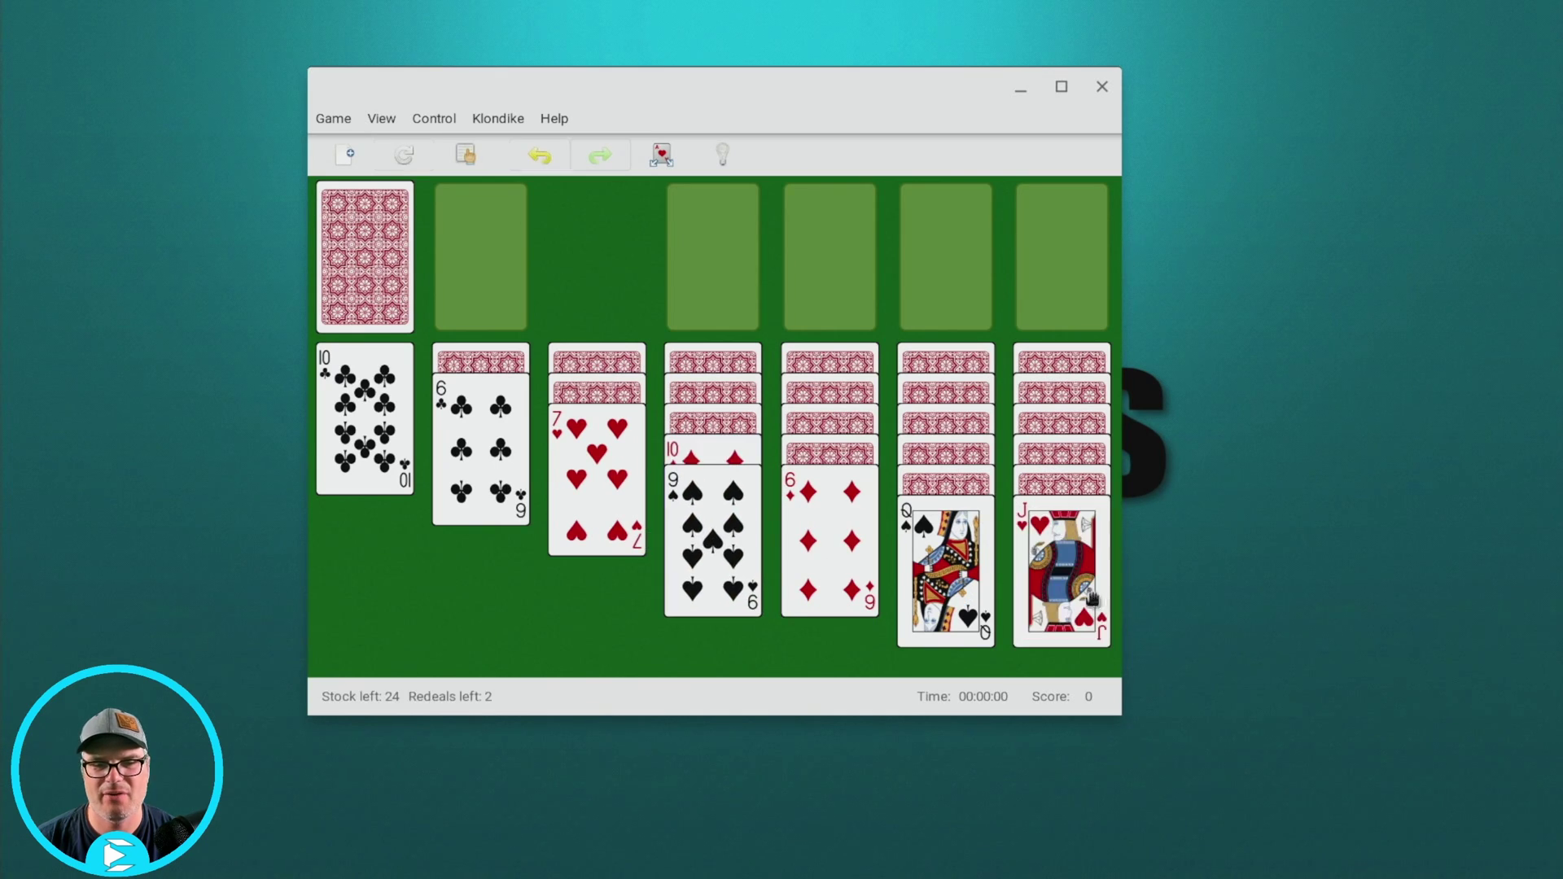
drag(483, 461, 591, 525)
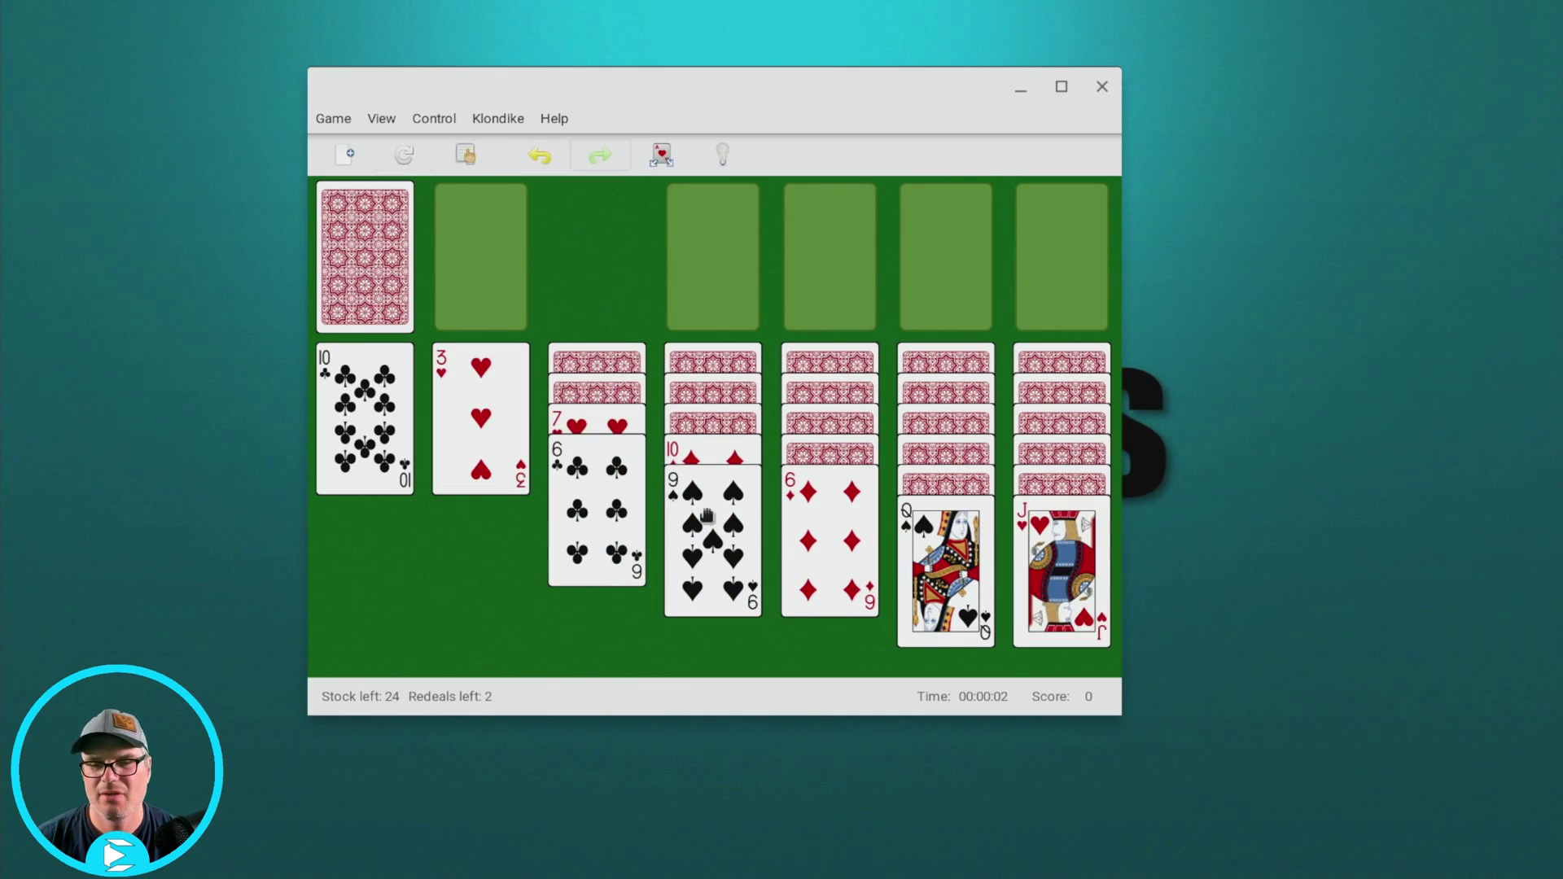
Move the Solitaire window back and switch to Chrome showing Flathub's Aisleriot page
drag(927, 86, 950, 136)
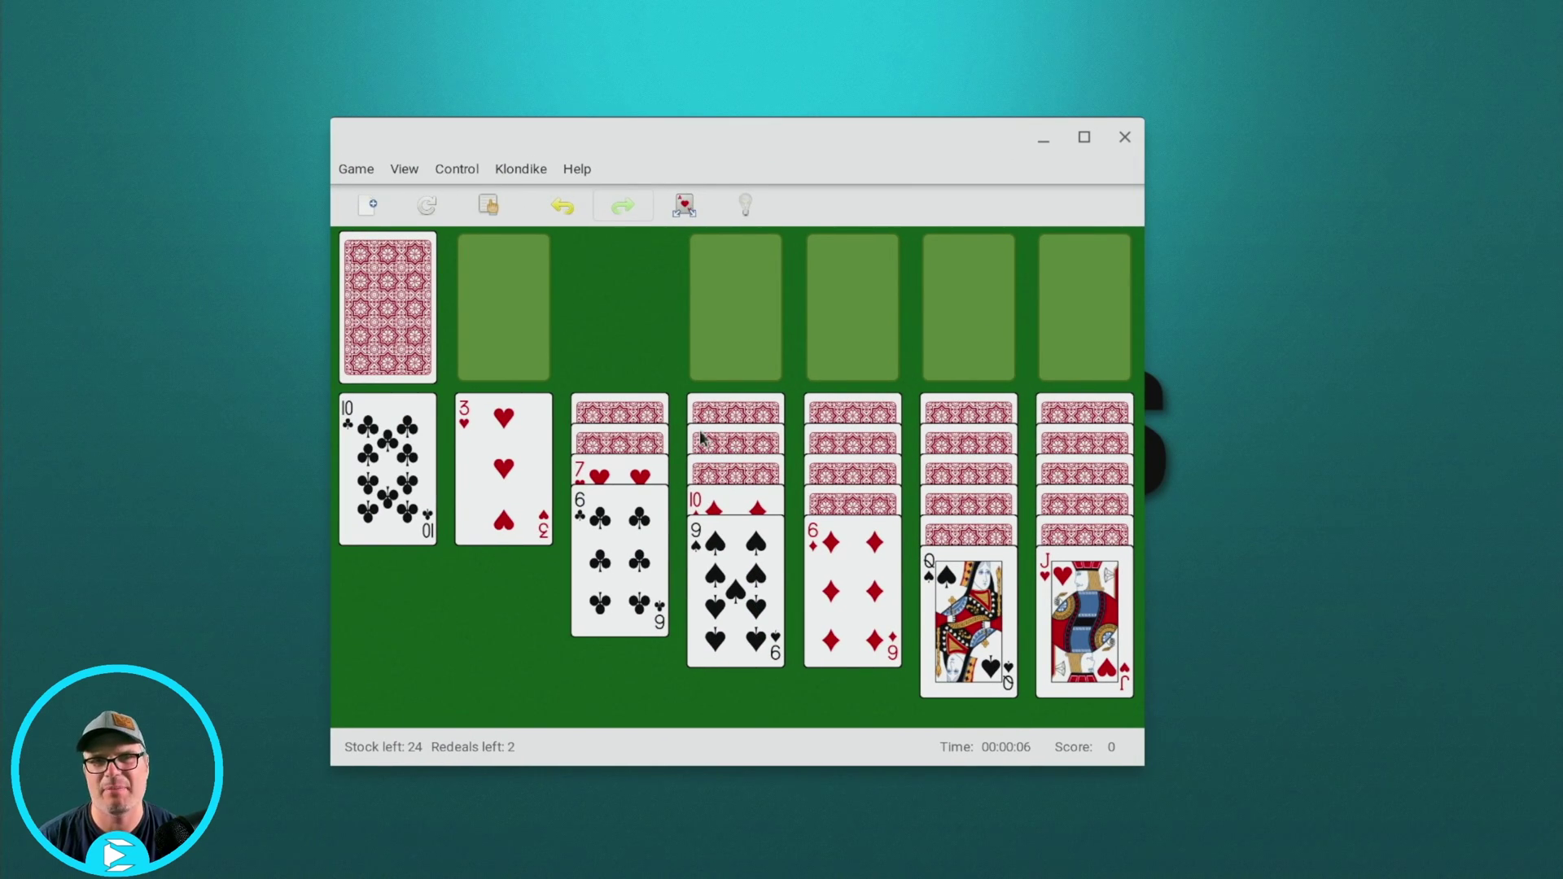
mouse_move(587, 865)
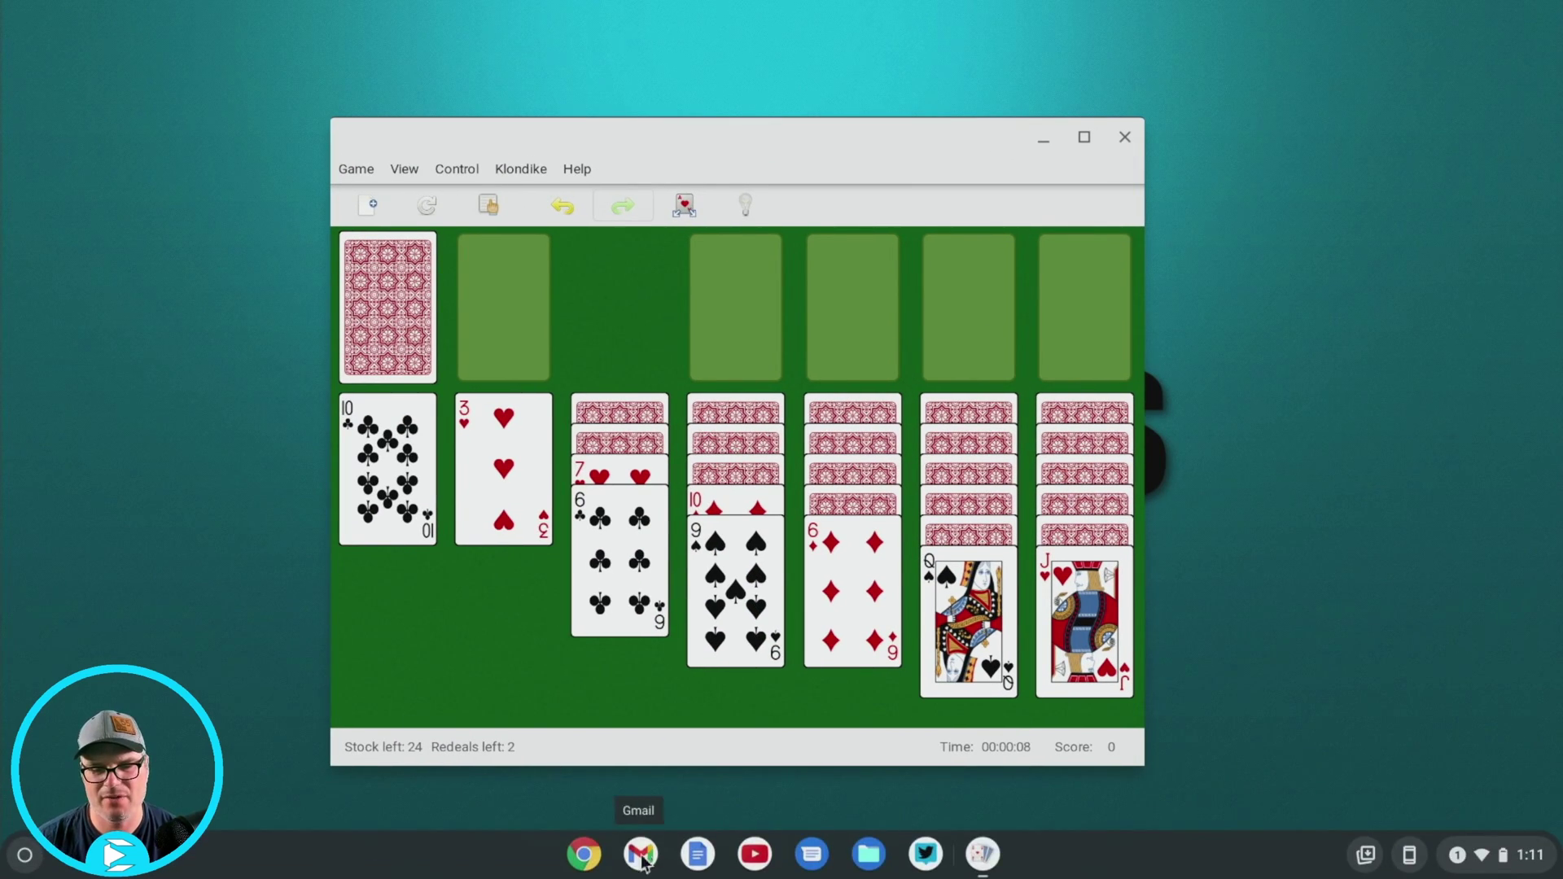
click(585, 855)
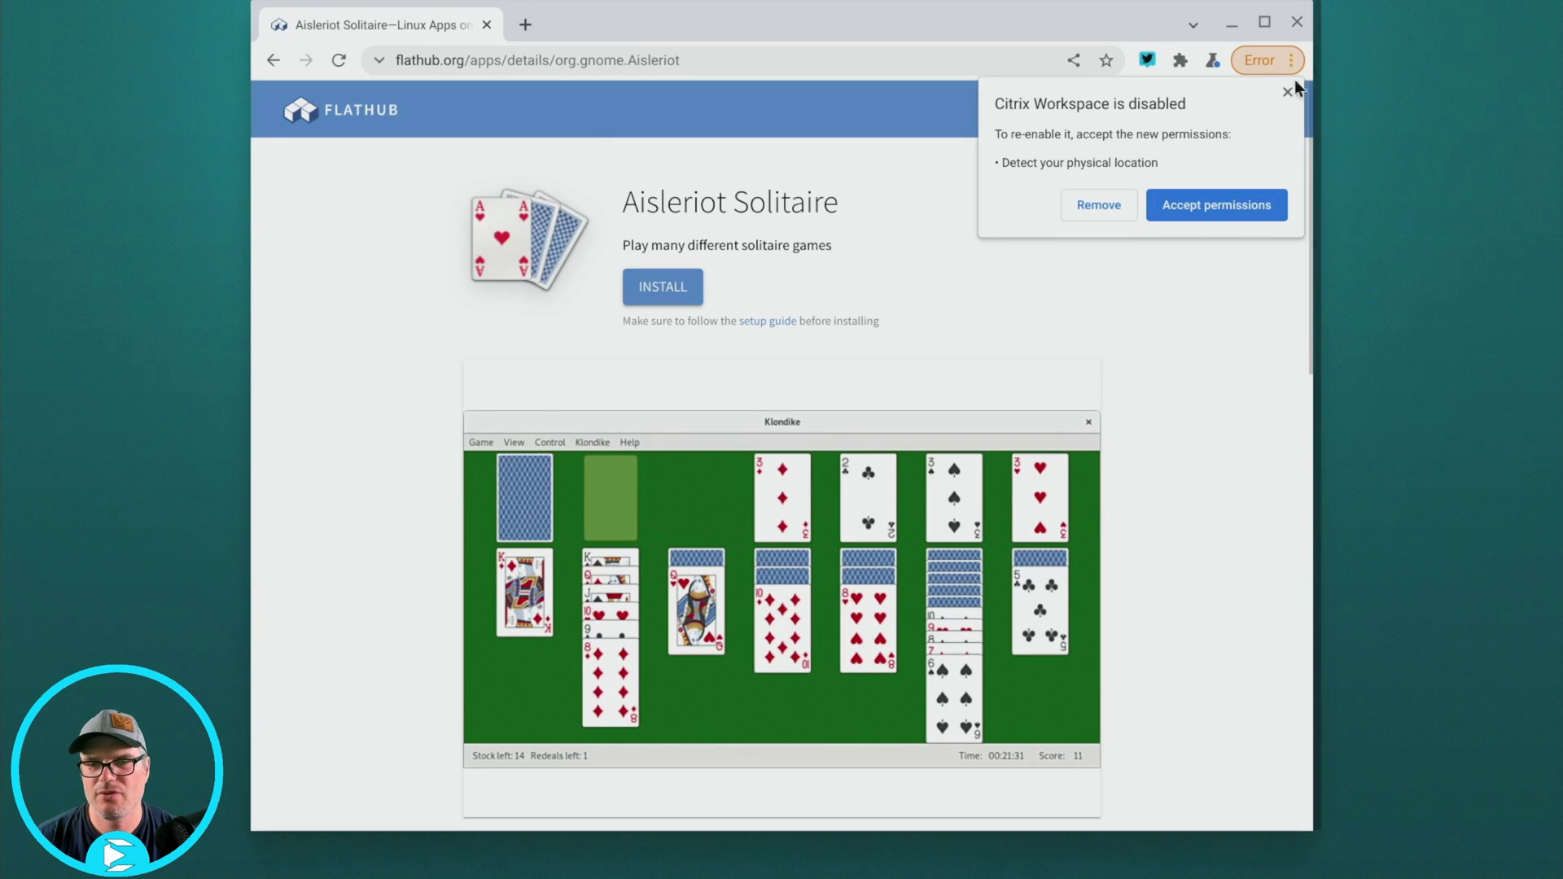
Dismiss the Citrix popup, browse Flathub's full app catalogue and search for 'gimp'
click(1288, 92)
click(363, 120)
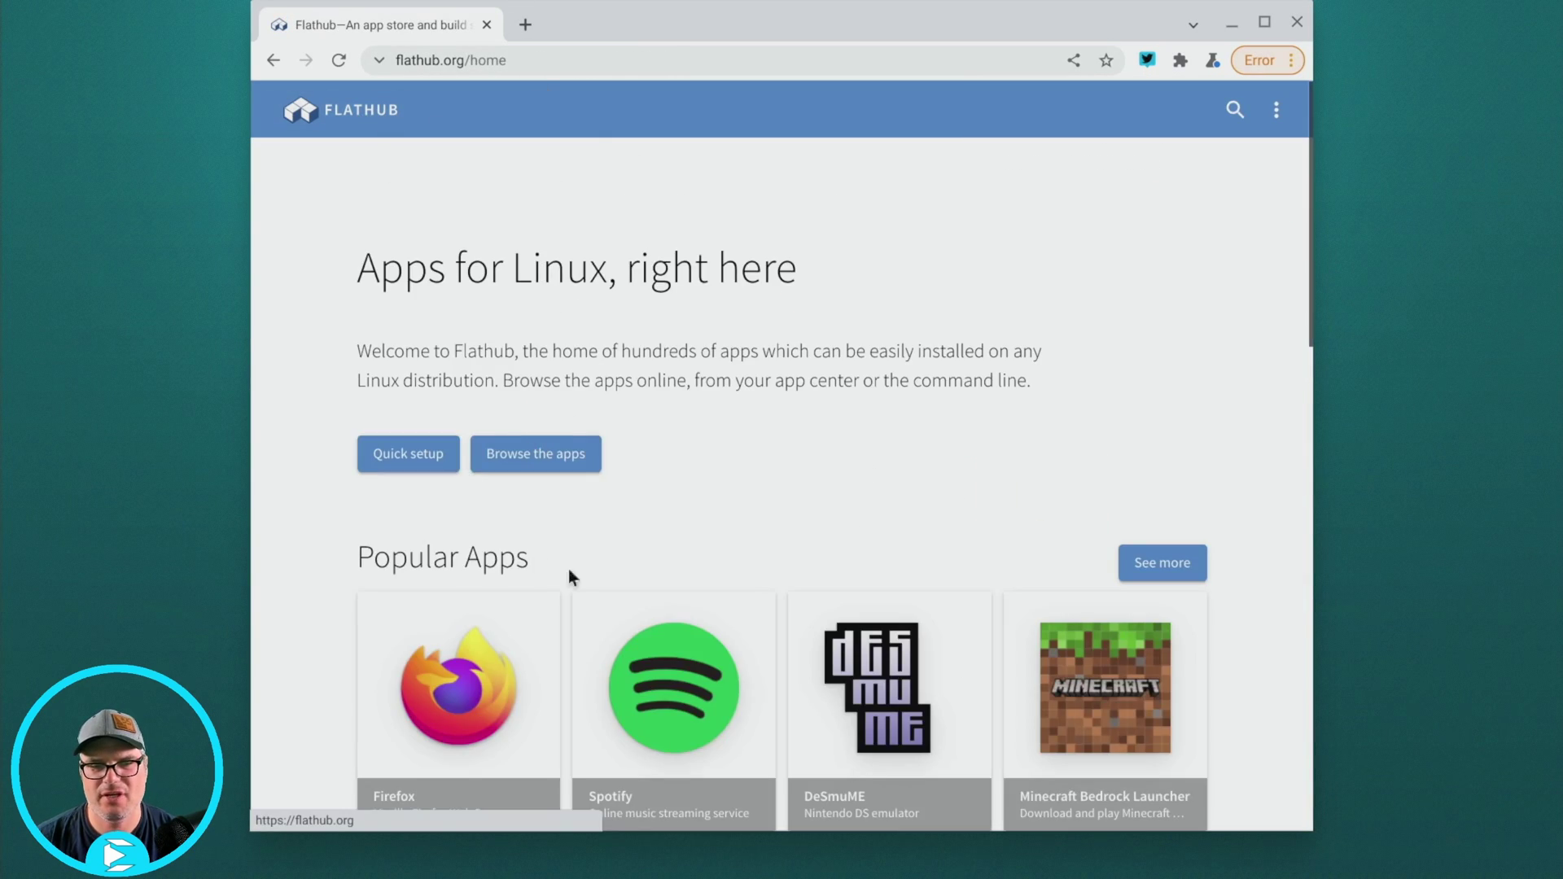
click(536, 453)
scroll(1050, 496, down, 10)
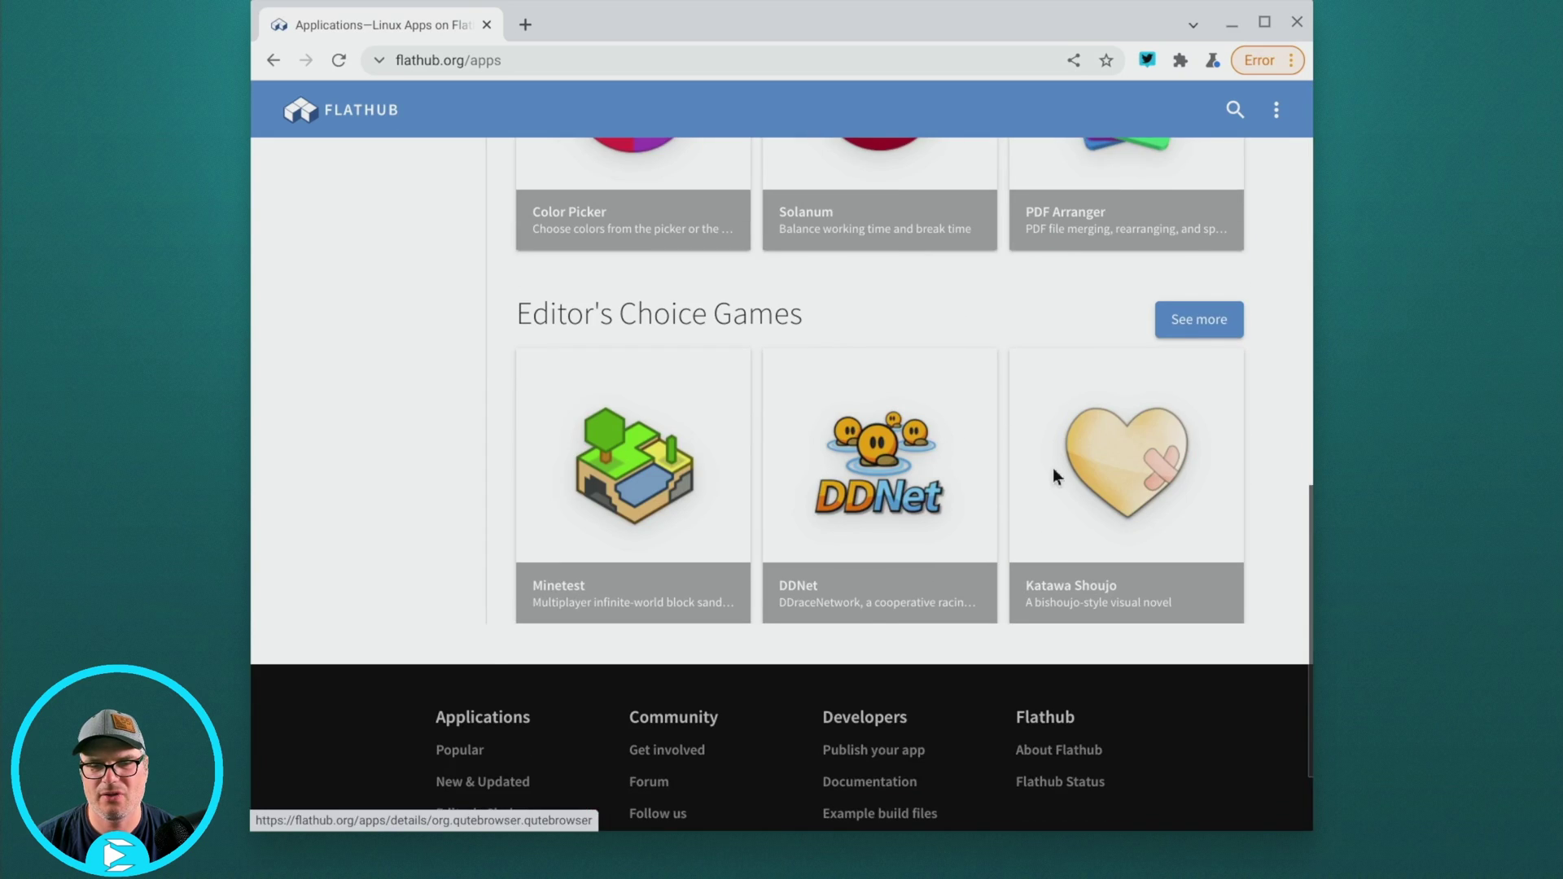
scroll(1053, 468, up, 10)
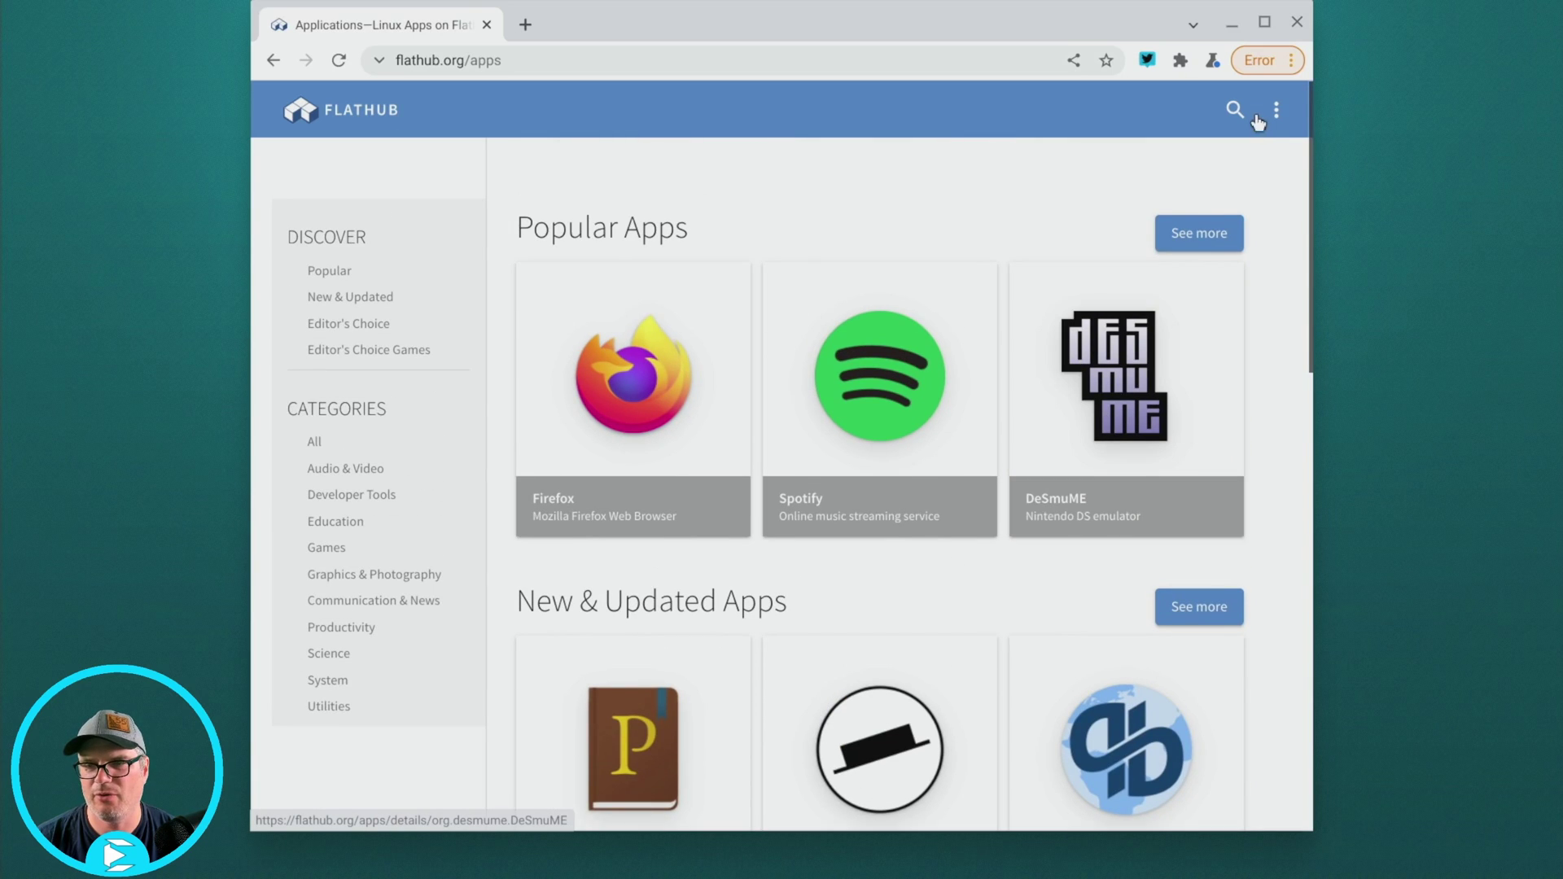
click(1236, 108)
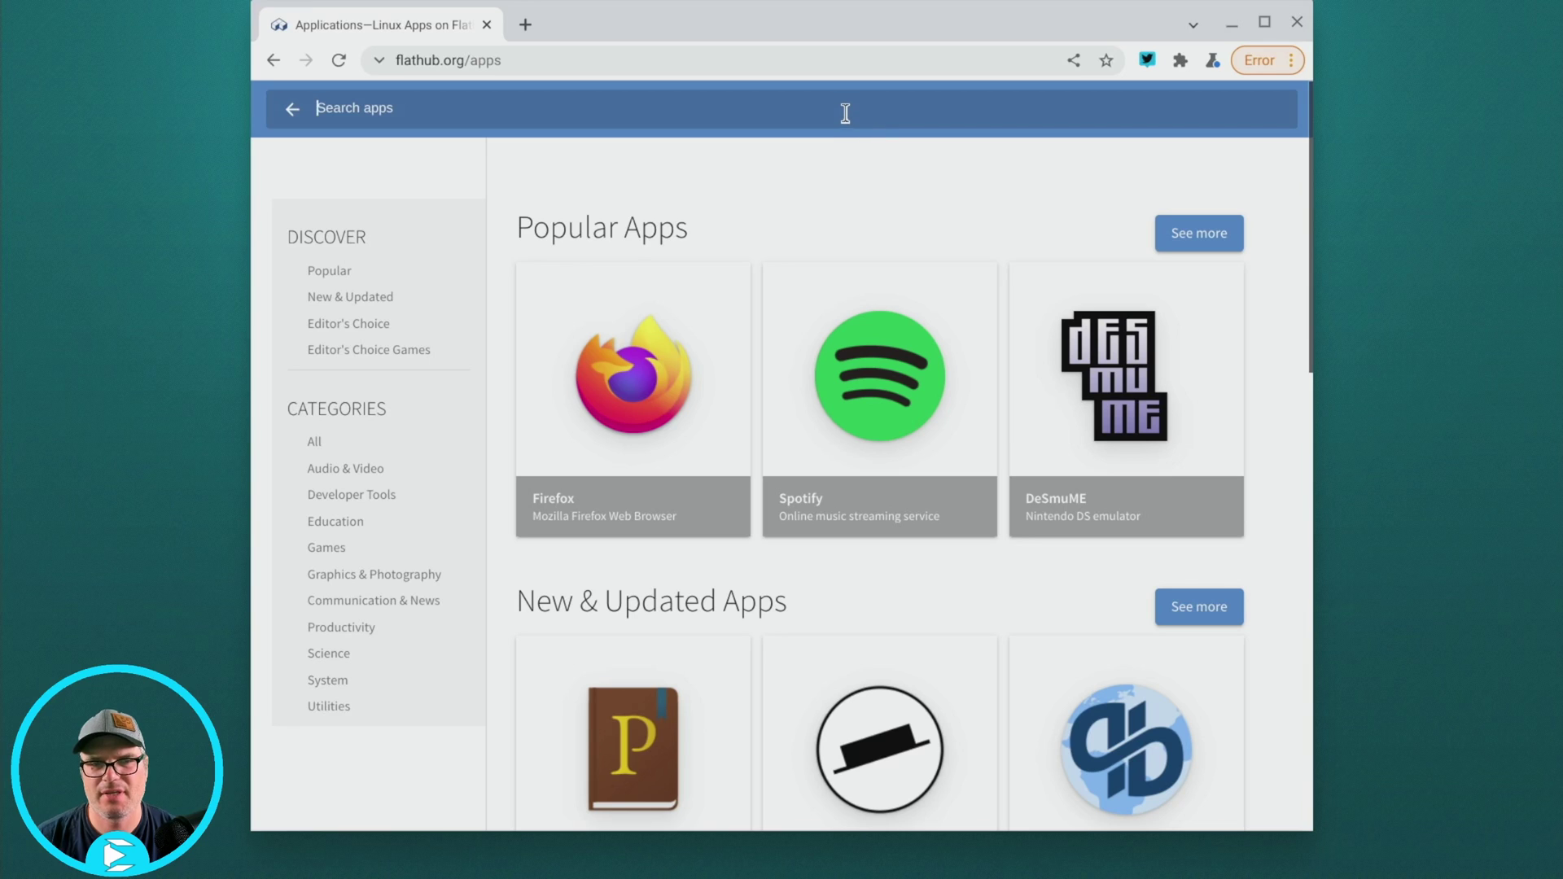
text(gimp)
key(Return)
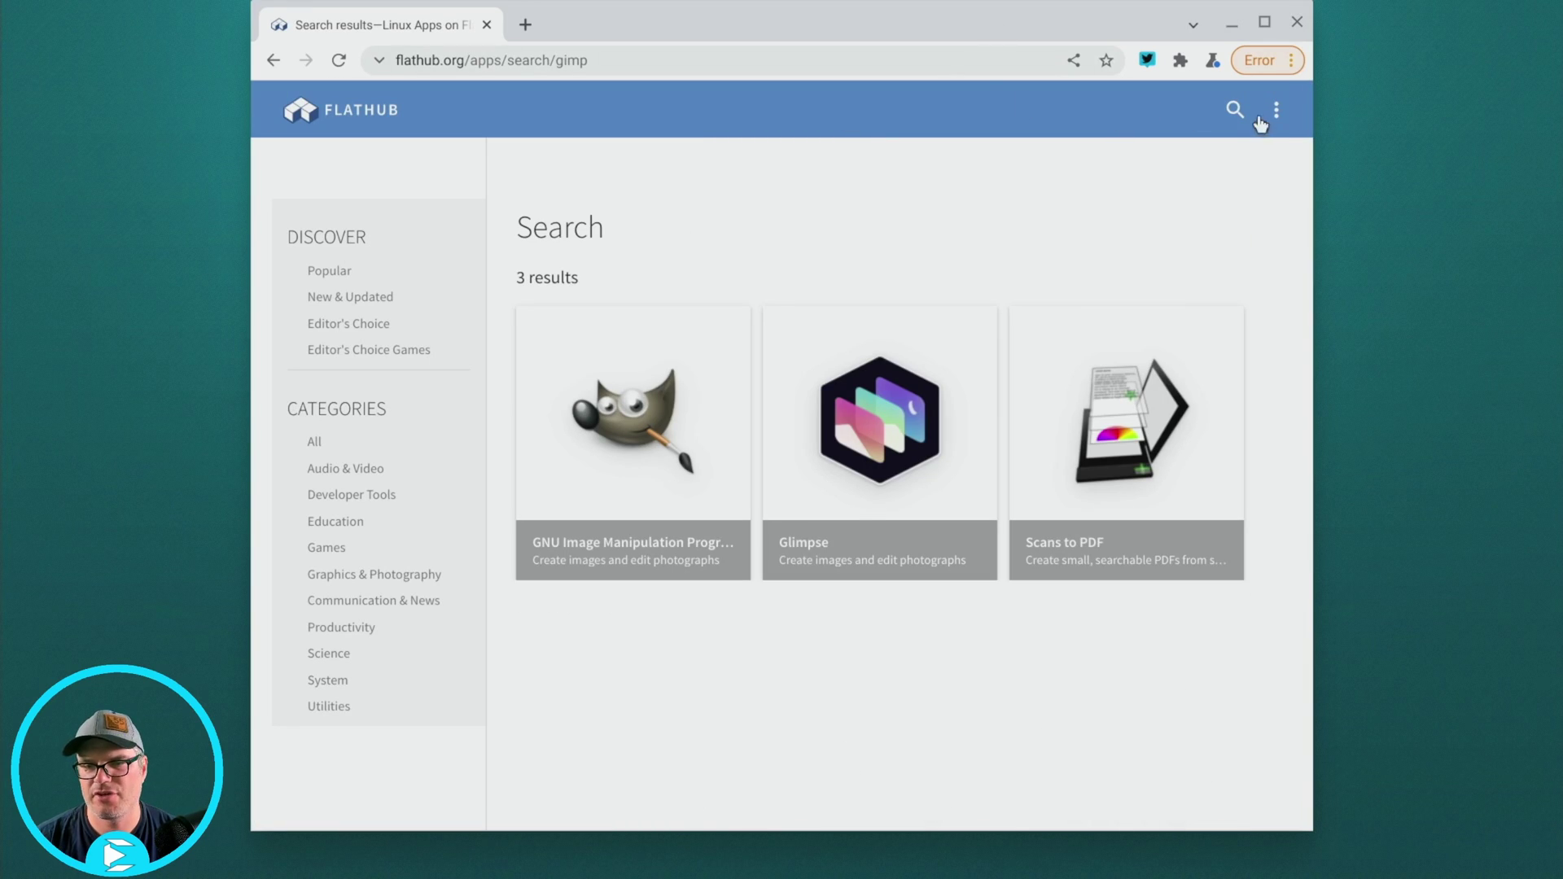
Search Flathub for 'kdenlive' and open Kdenlive's page with its flatpak install command
click(1235, 110)
double_click(659, 104)
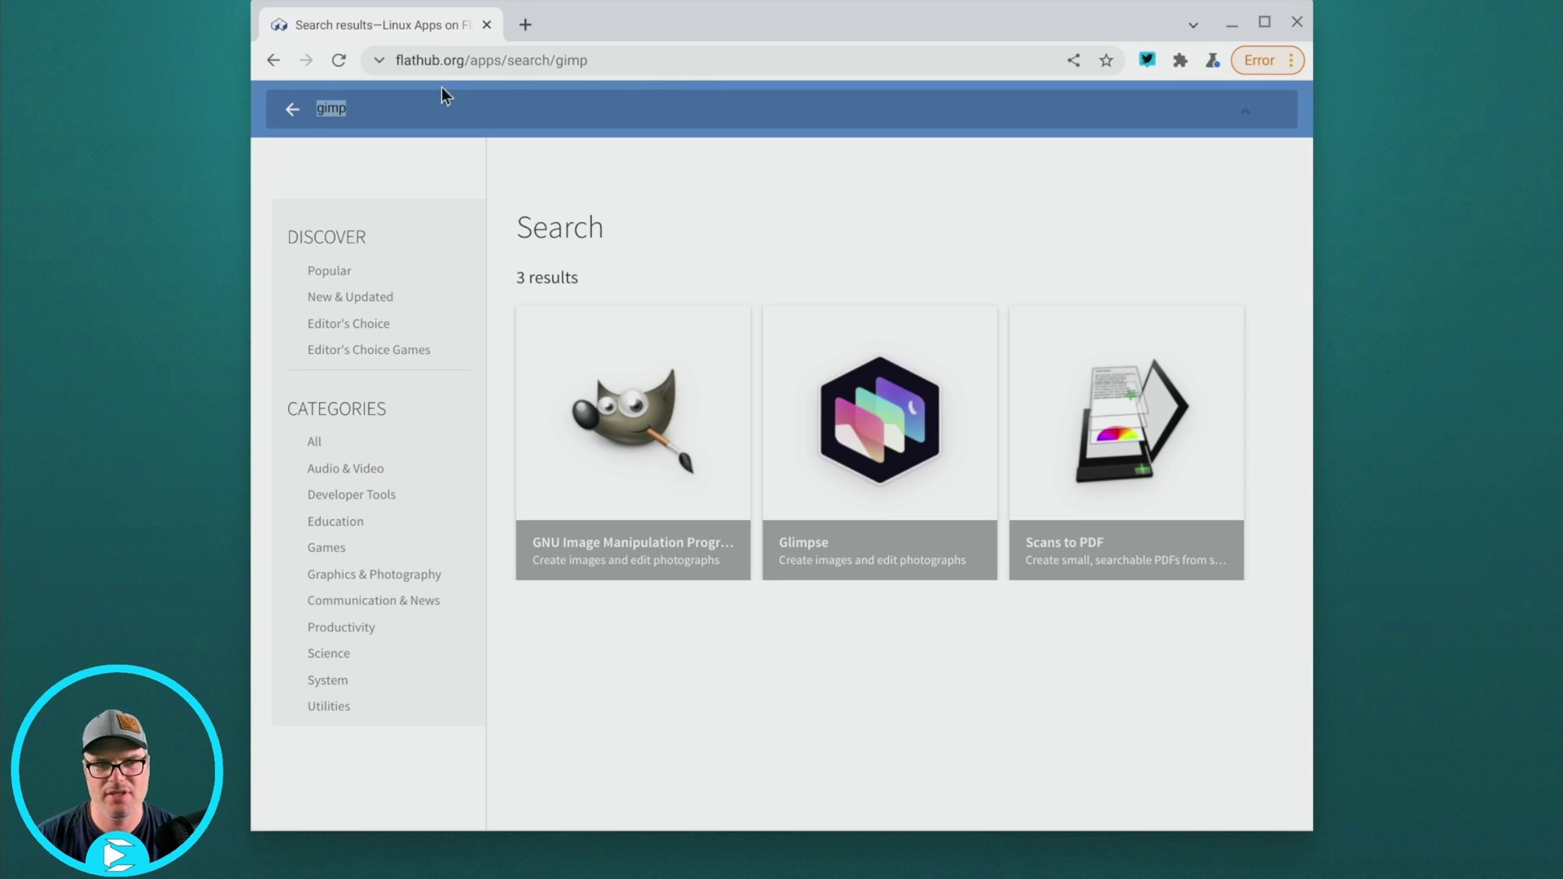
text(kden)
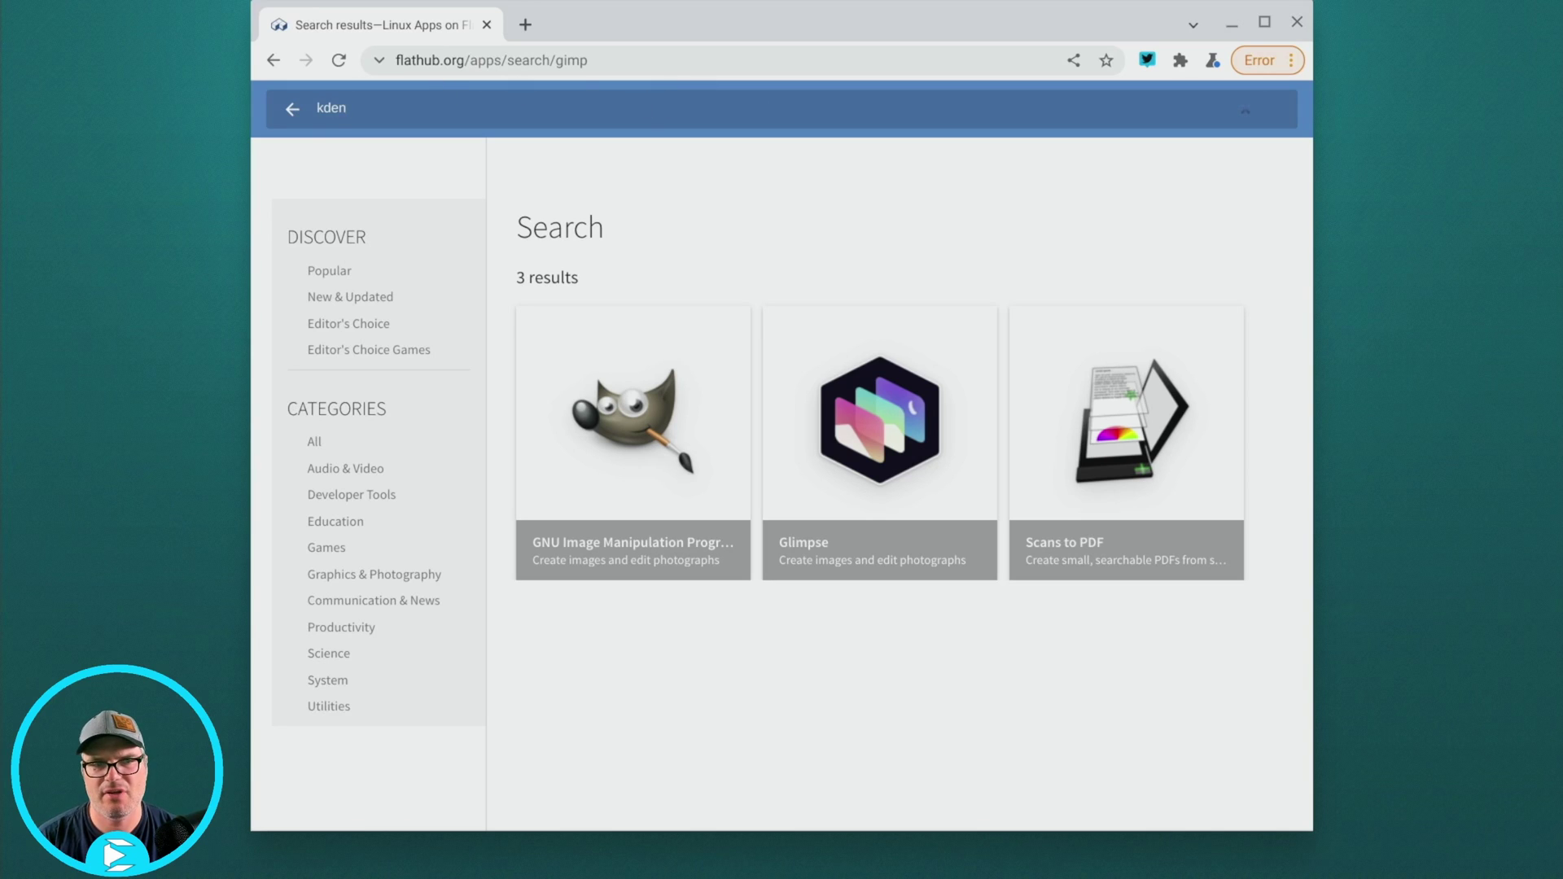
text(live)
key(Return)
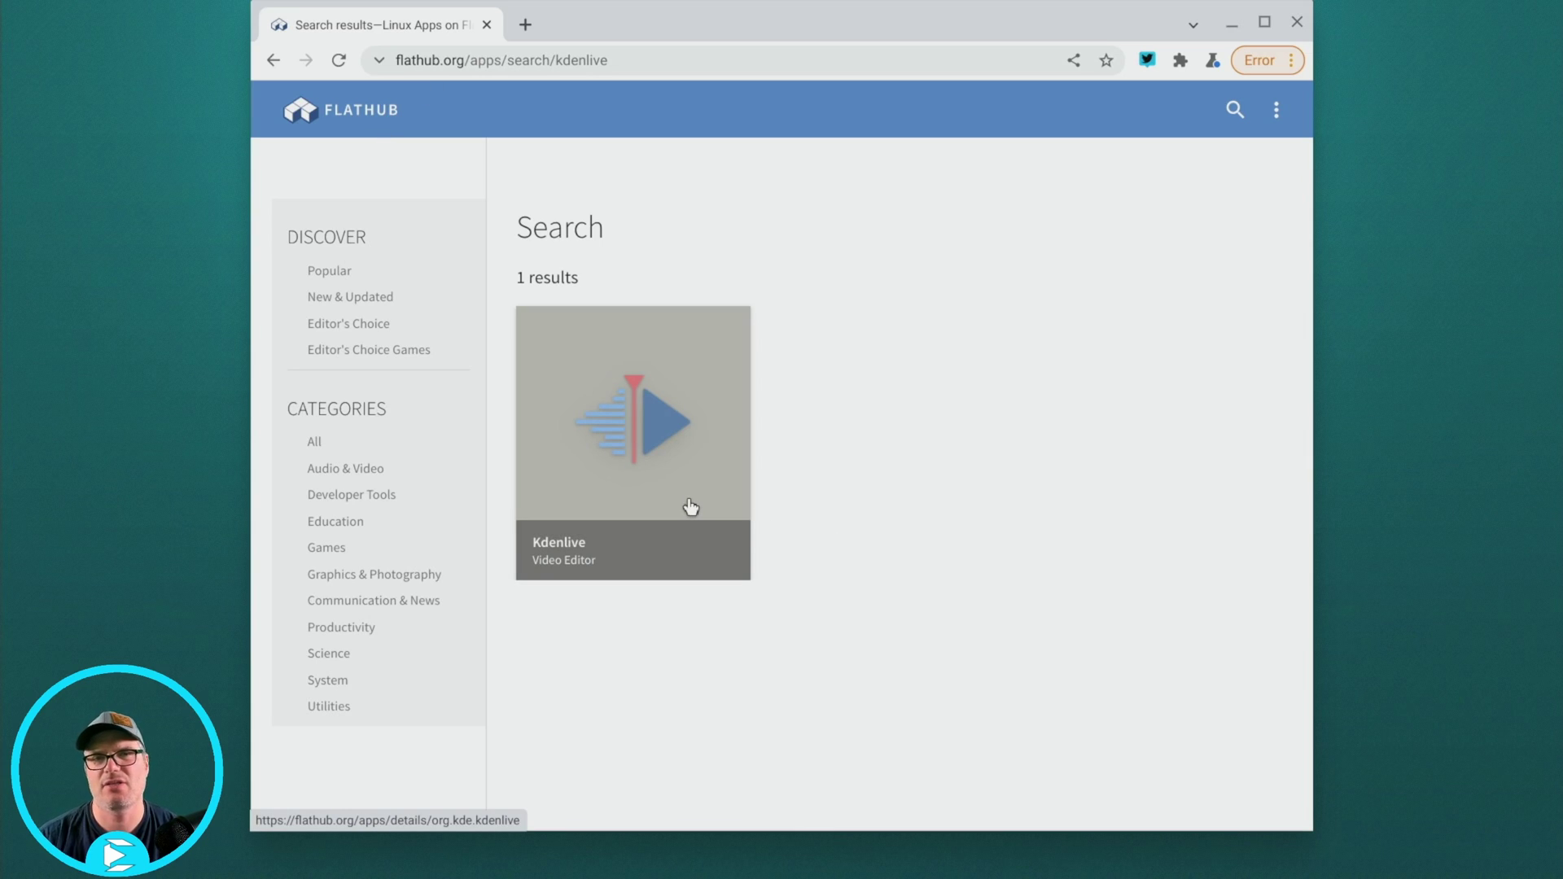
click(726, 422)
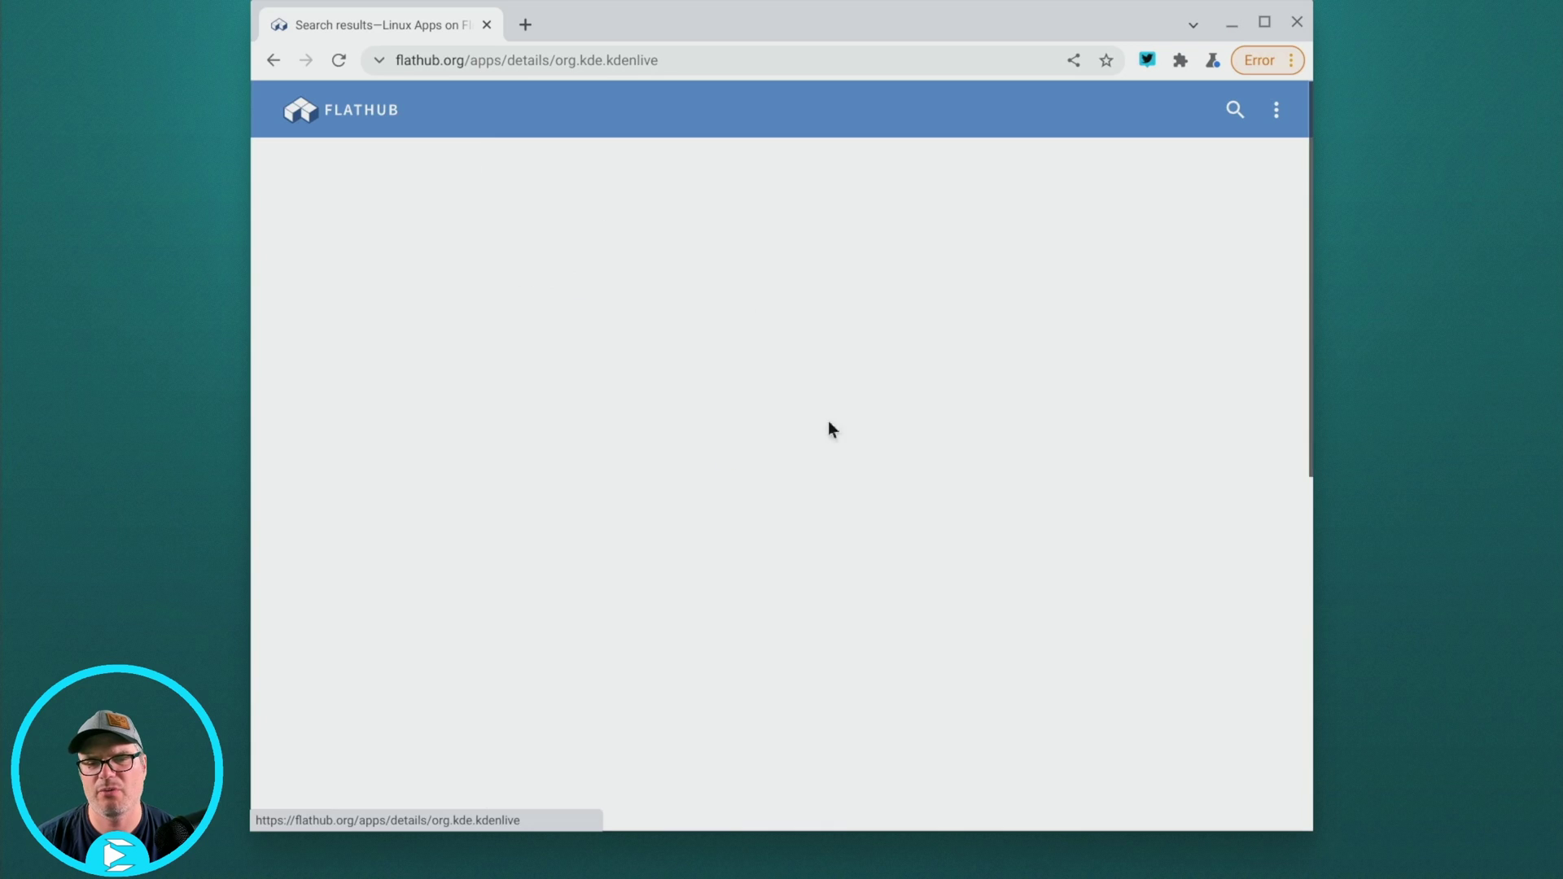
scroll(1219, 399, down, 10)
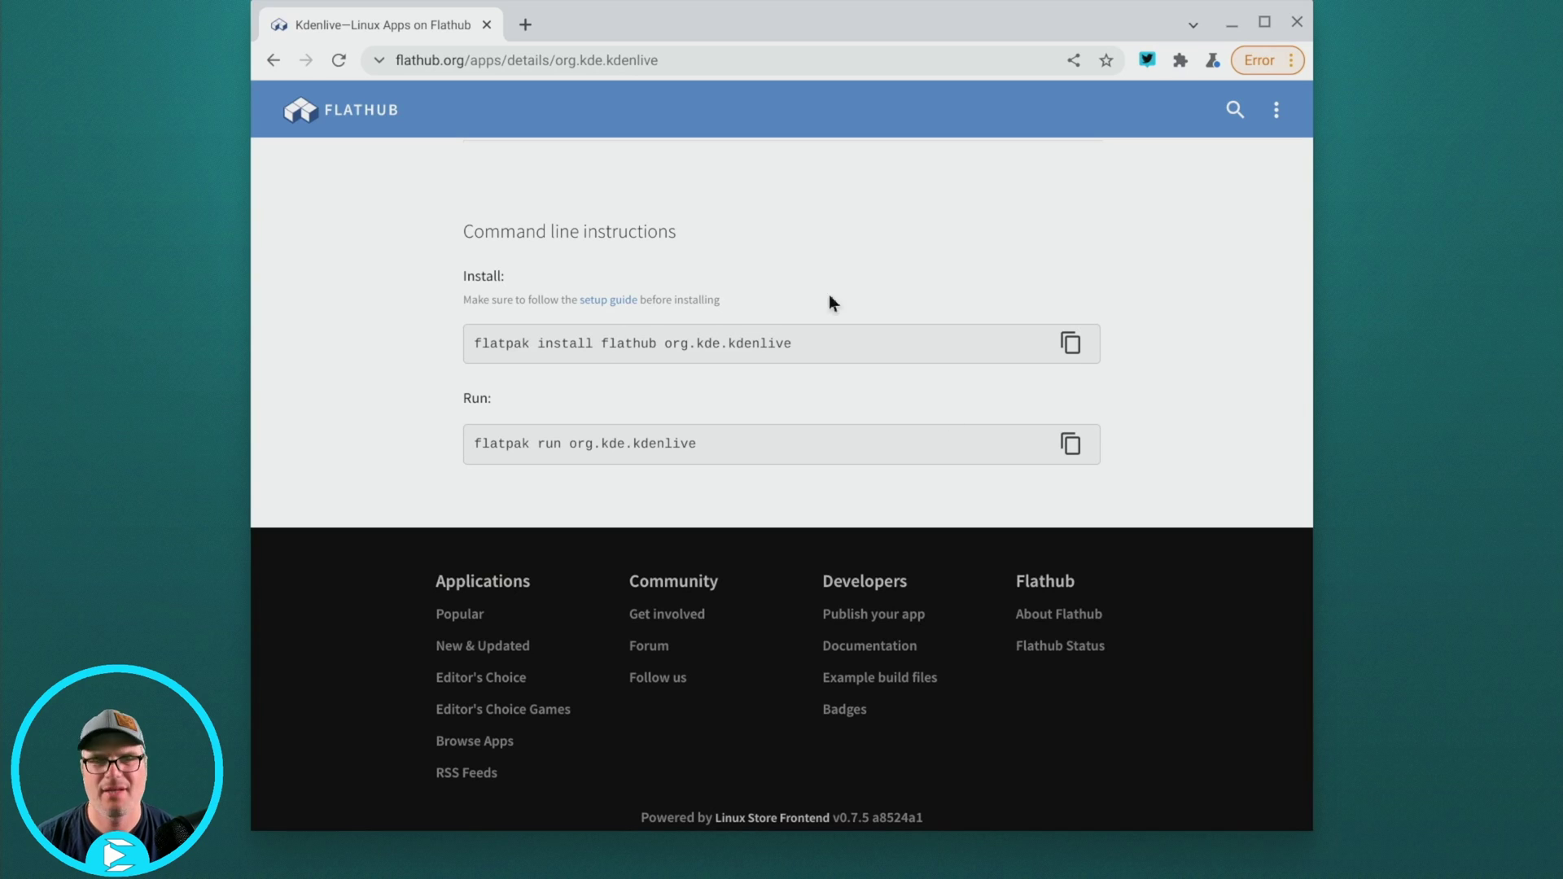
key(super)
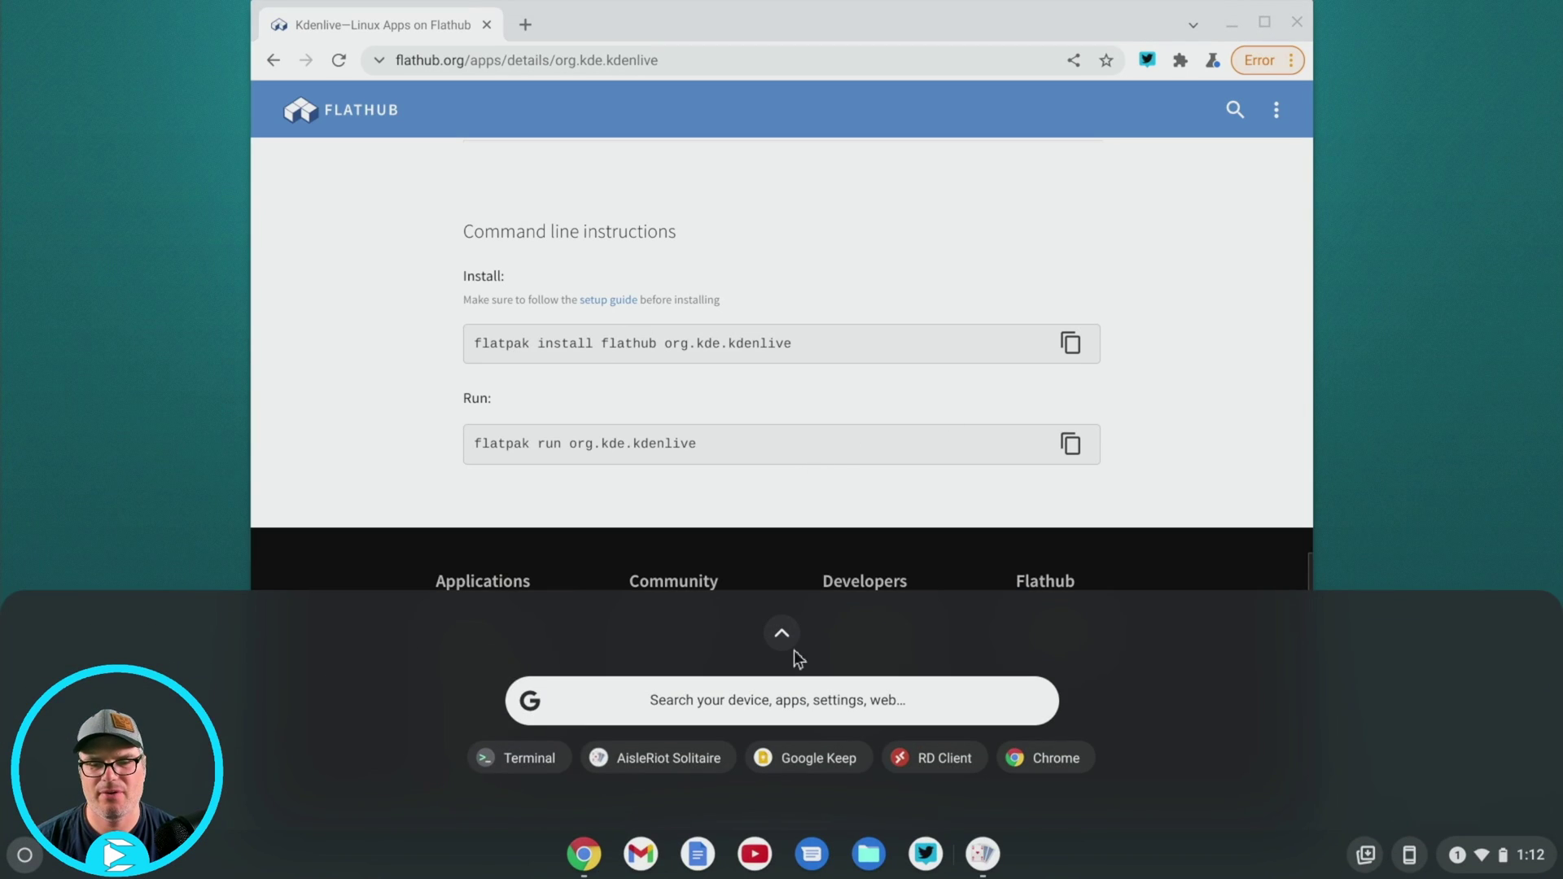
click(795, 651)
scroll(839, 538, down, 6)
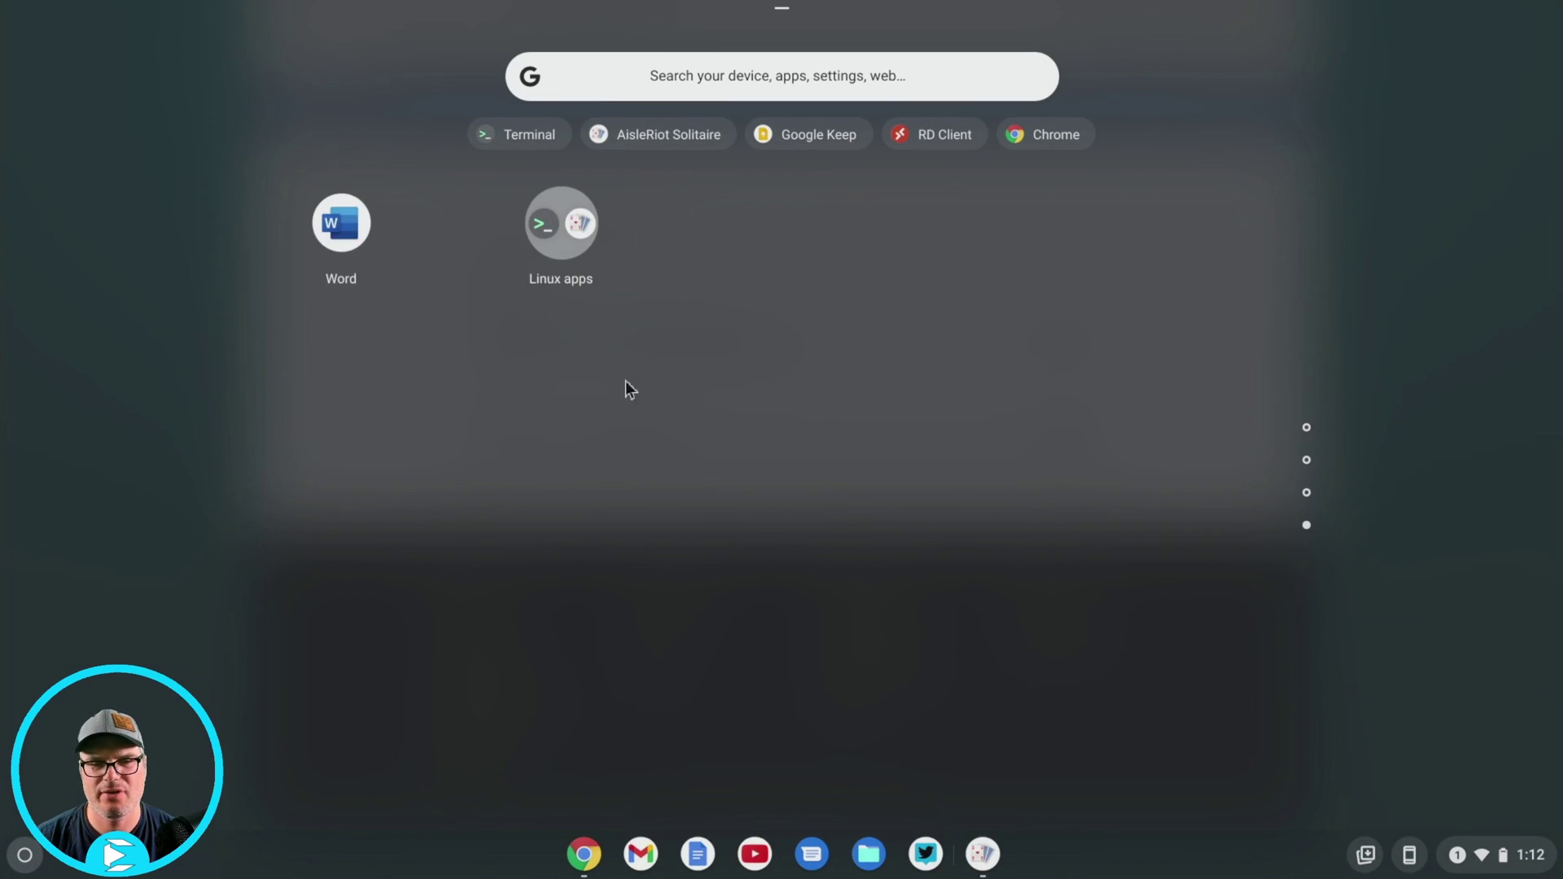
click(581, 256)
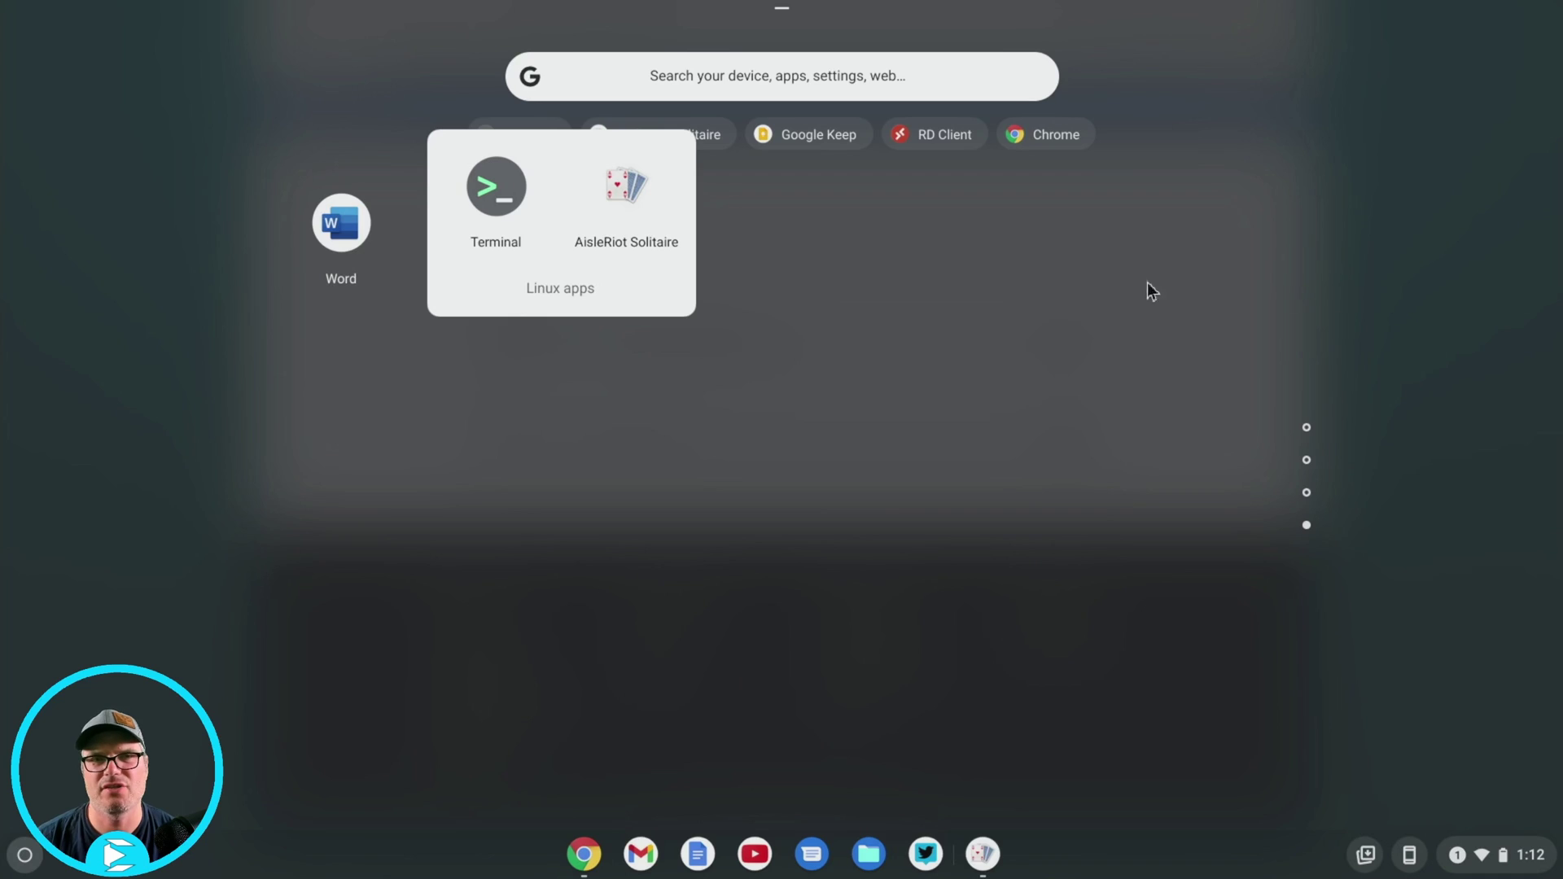
click(911, 497)
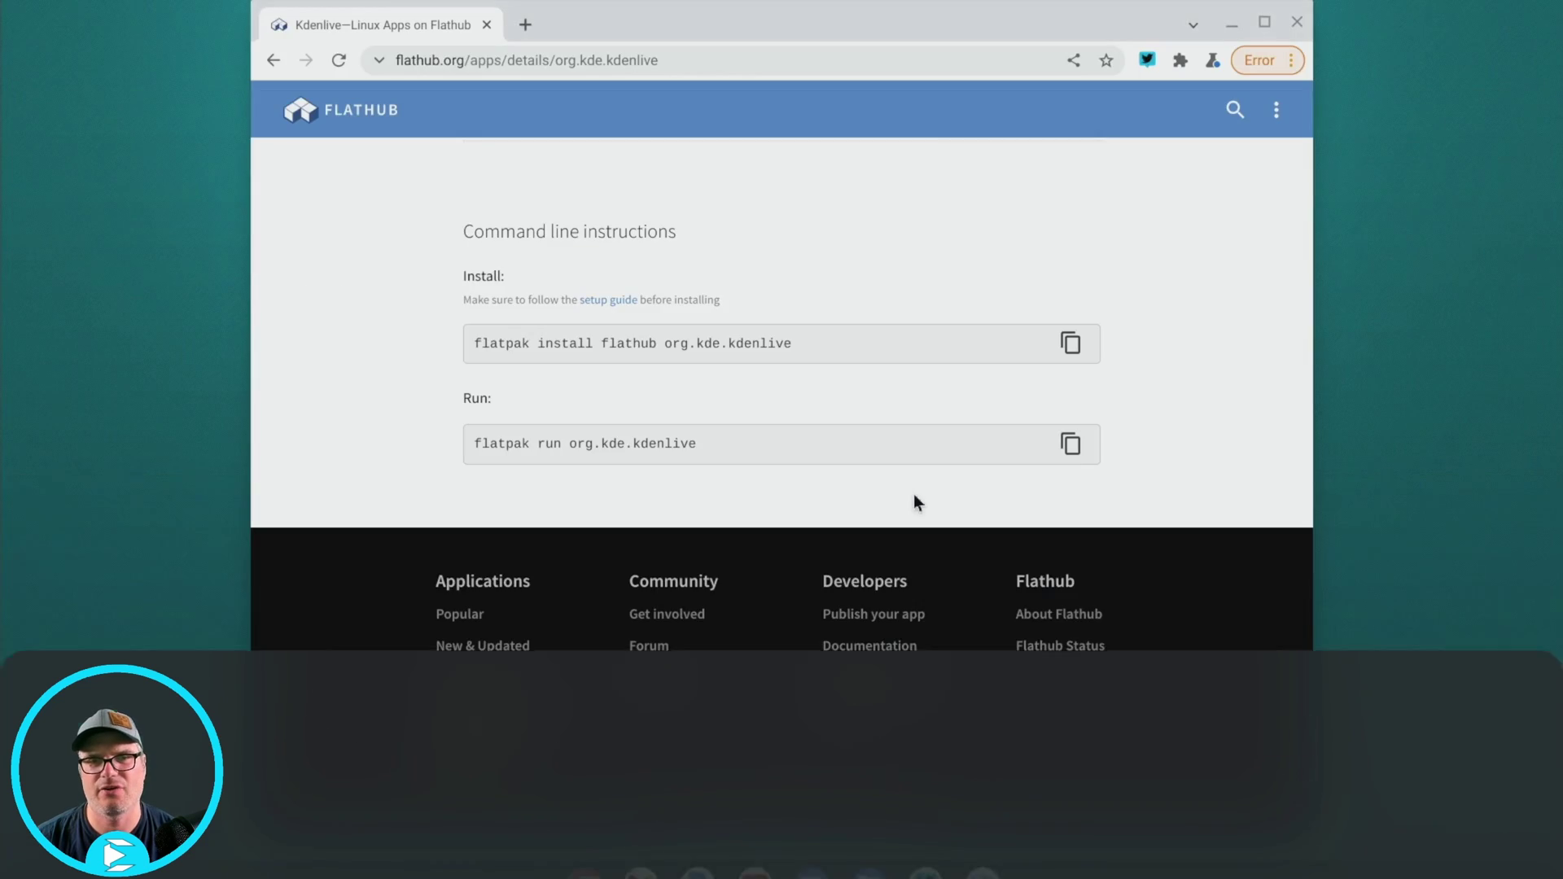